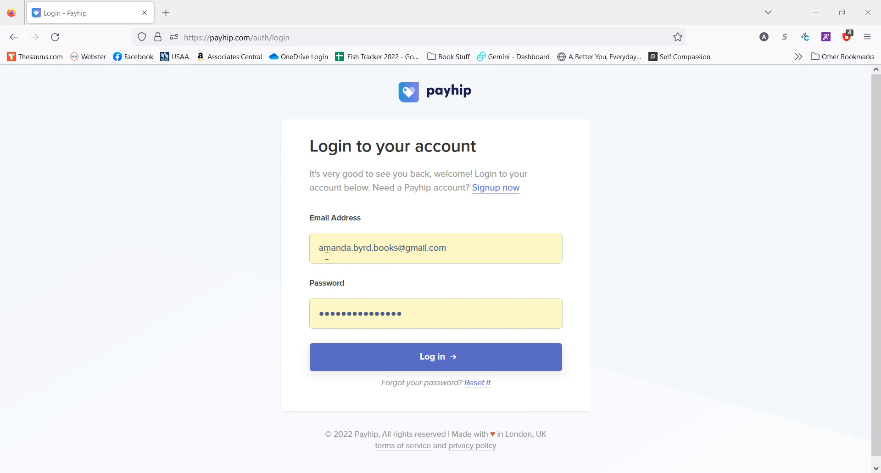
Step: Log in to the Payhip account with the prefilled credentials, completing the "I'm not a robot" check
left_click(467, 363)
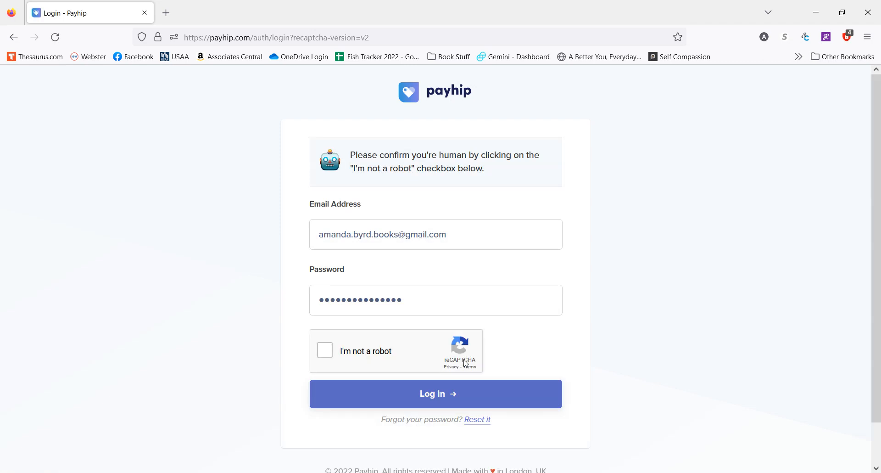
left_click(388, 355)
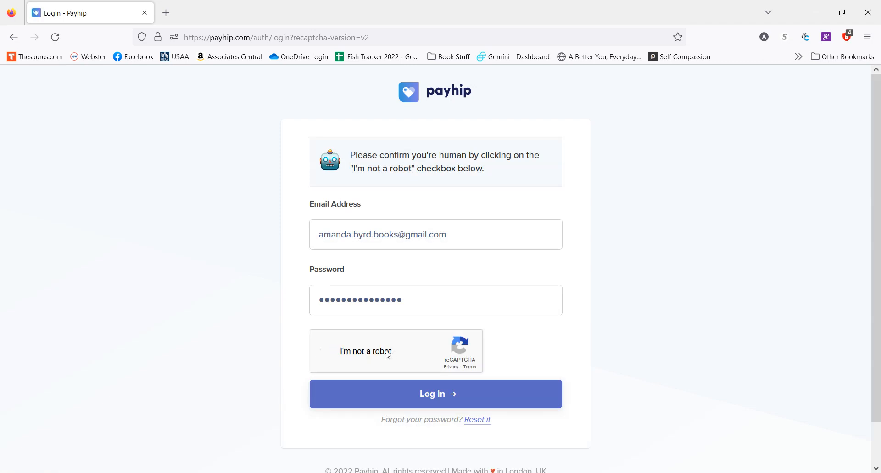
left_click(427, 400)
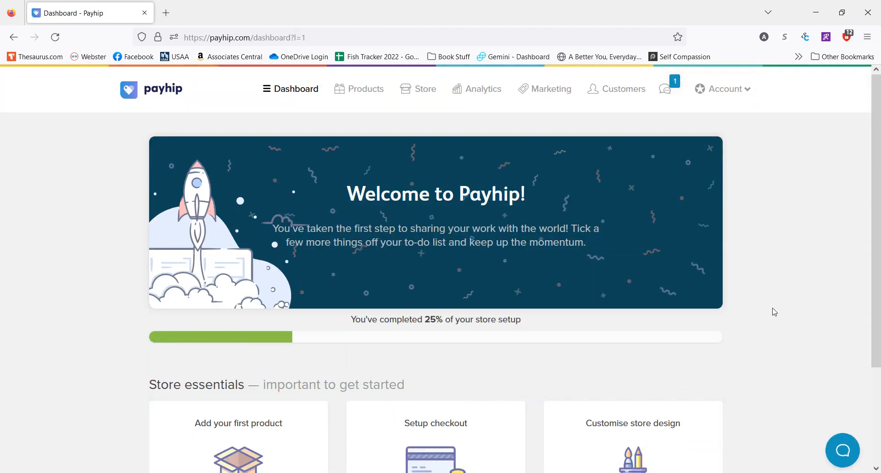
Step: Review the store setup progress and the Store essentials cards on the dashboard
scroll(775, 312, "down", 3)
scroll(775, 312, "up", 2)
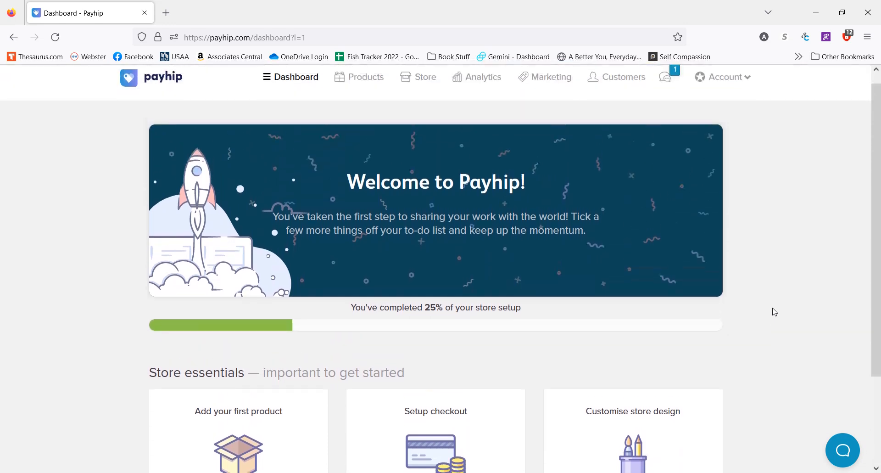
scroll(775, 312, "up", 1)
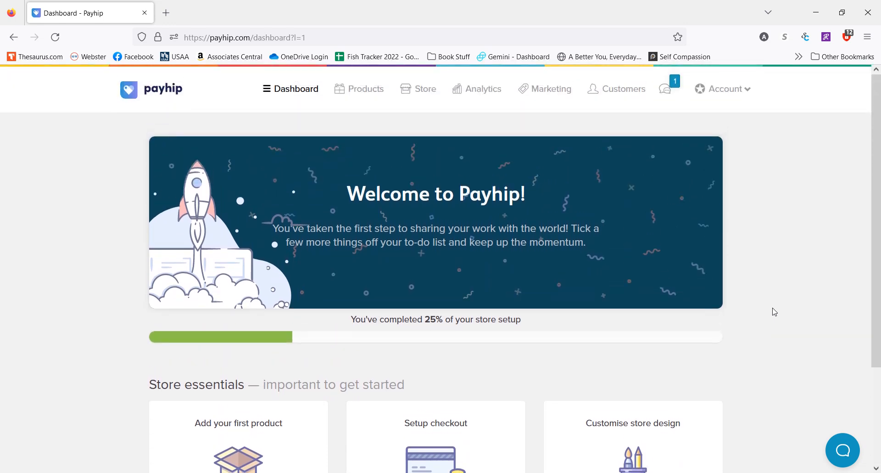
scroll(473, 366, "down", 1)
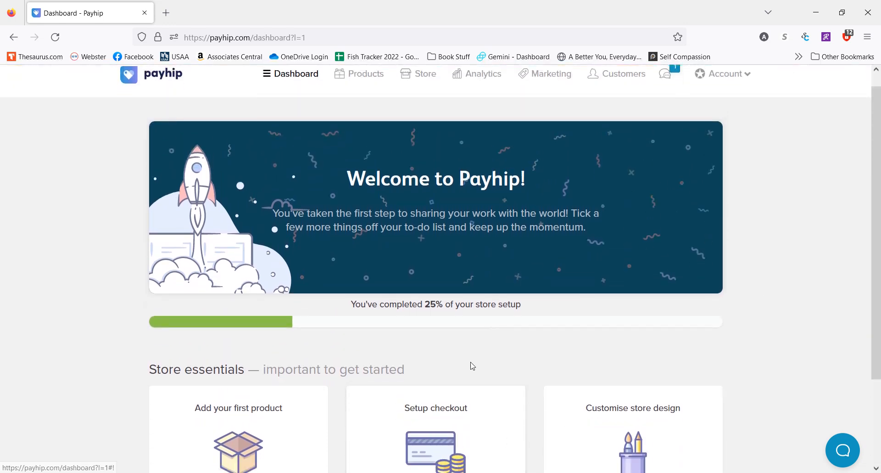
scroll(473, 366, "down", 2)
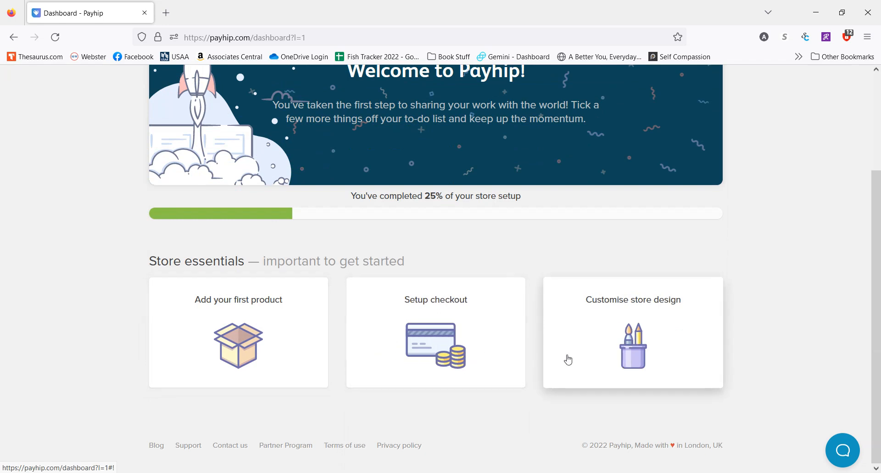
scroll(661, 310, "up", 3)
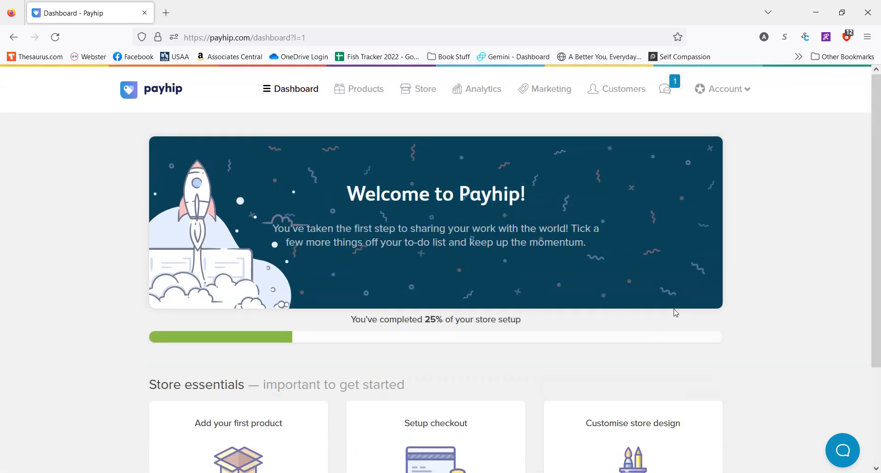
Step: Open the account settings and review the store name, language, username and social media link fields
left_click(742, 94)
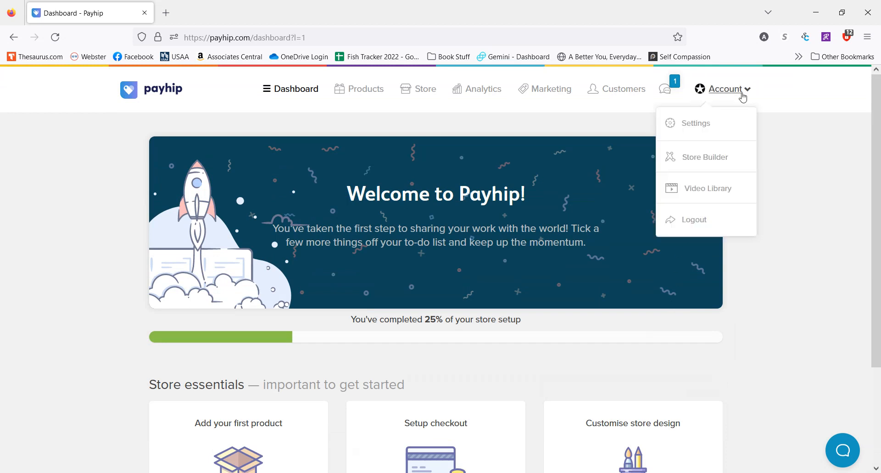
left_click(706, 128)
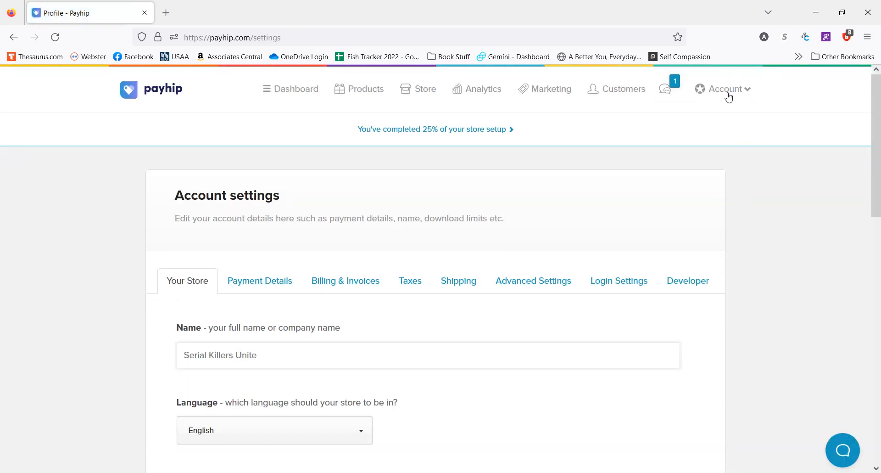
scroll(740, 117, "down", 3)
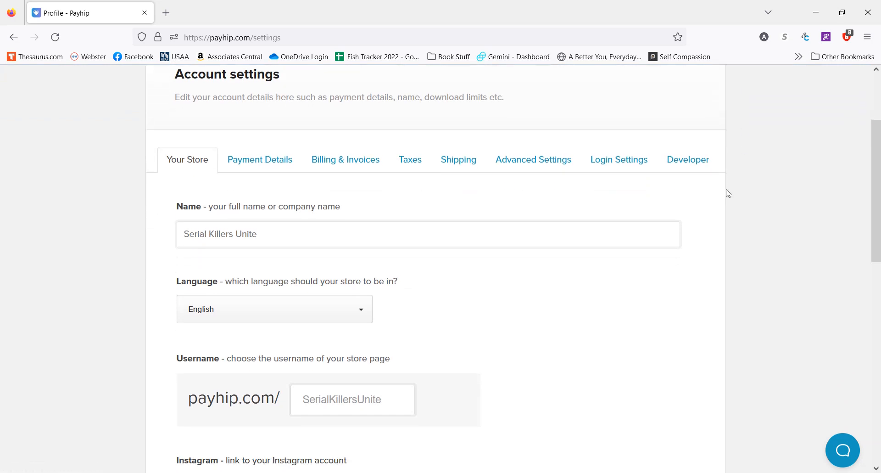
scroll(330, 307, "down", 3)
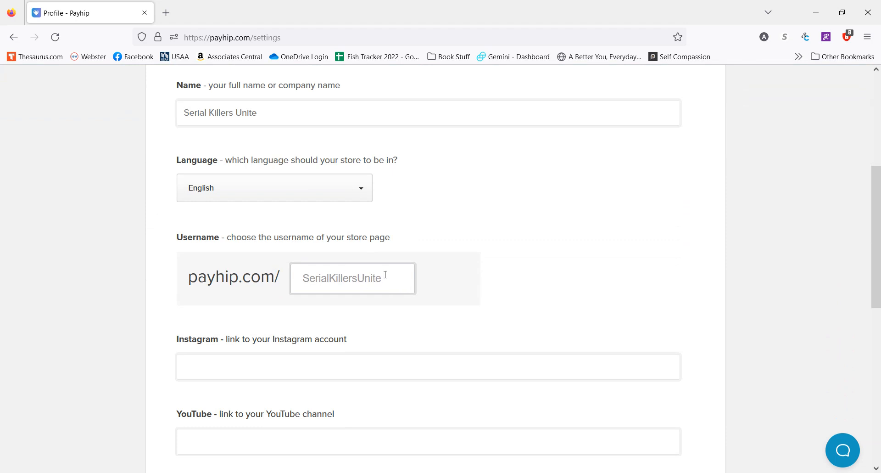
scroll(449, 276, "down", 5)
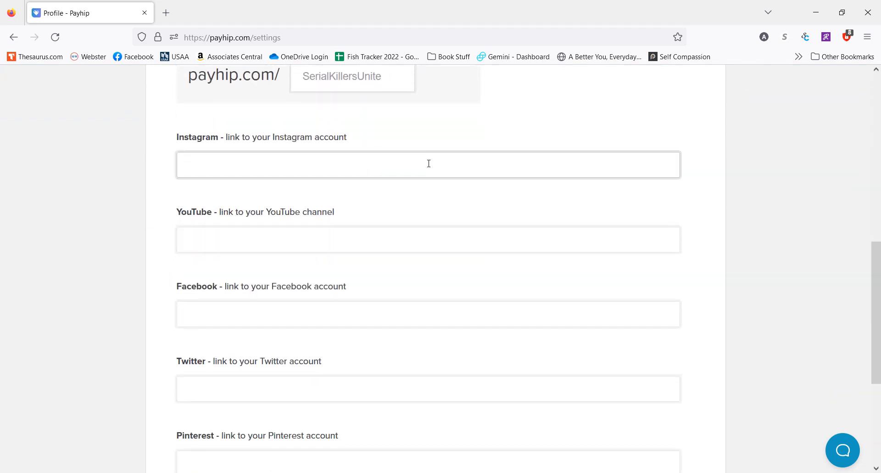
scroll(429, 164, "down", 2)
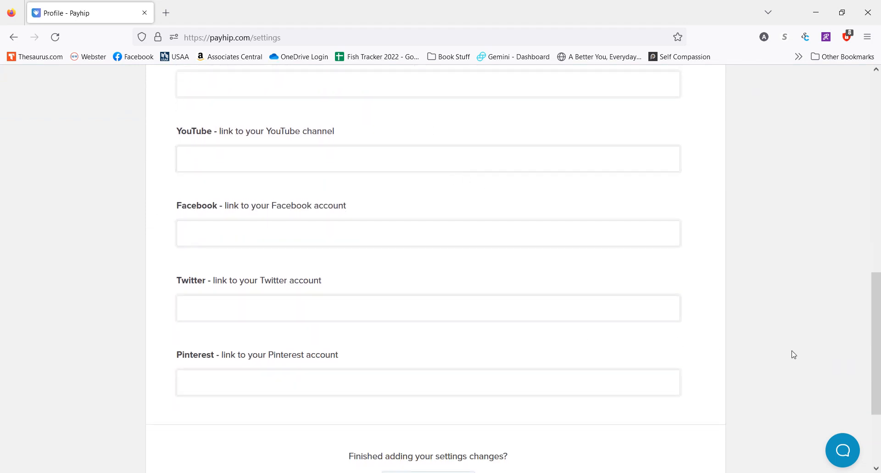
scroll(584, 370, "down", 3)
scroll(688, 350, "up", 10)
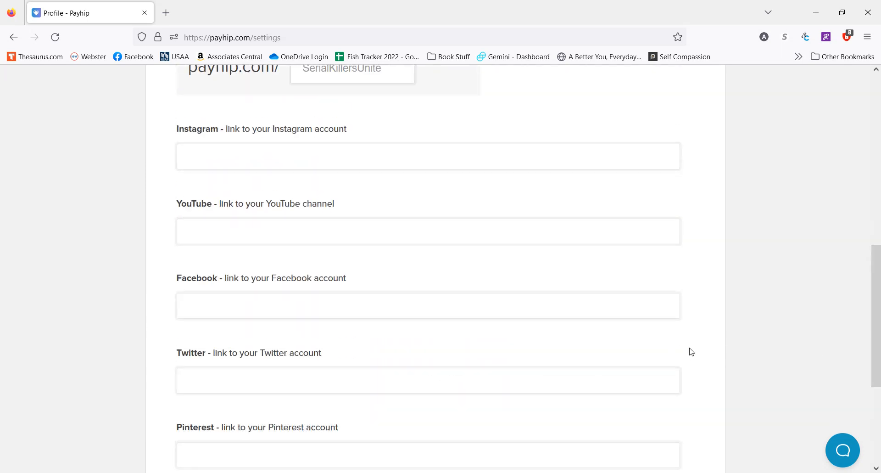
scroll(695, 351, "up", 5)
Step: Open the Payment Details settings and examine the PayPal, Stripe, default currency and statement description options
left_click(257, 277)
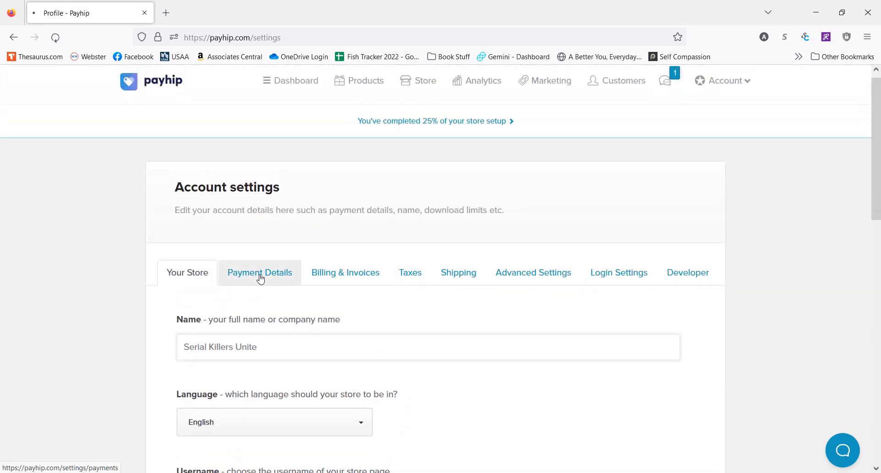
scroll(750, 293, "down", 3)
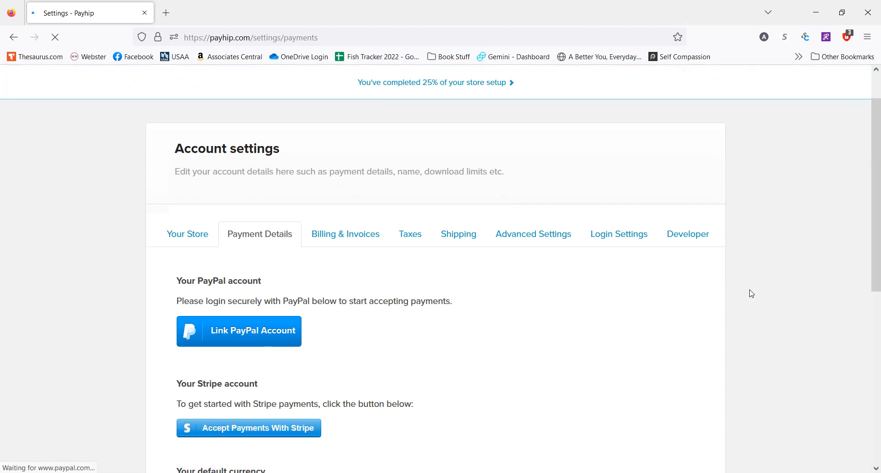
scroll(752, 293, "down", 1)
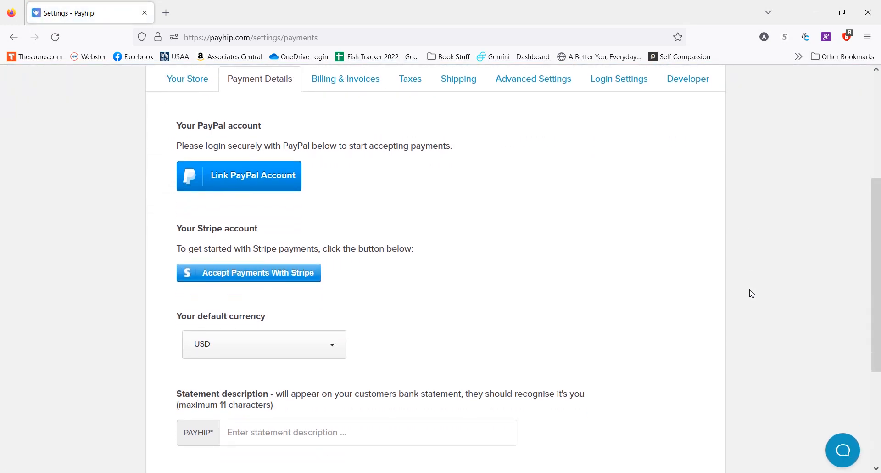
left_click(384, 429)
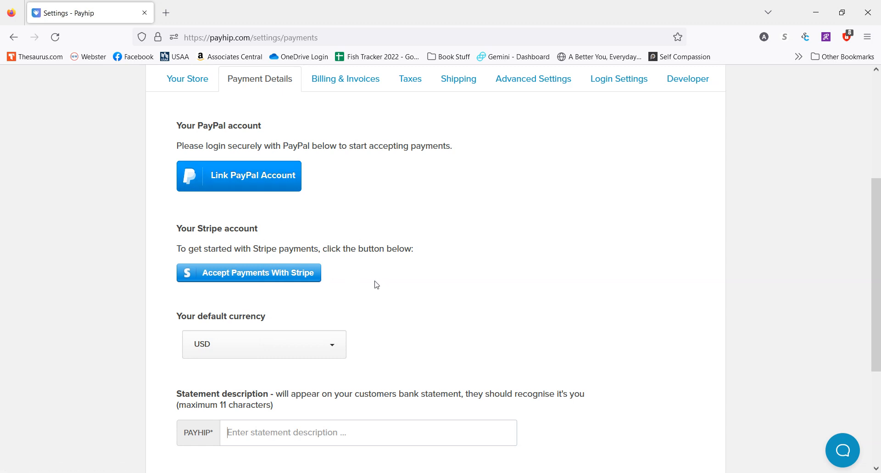
Step: View the Stripe and PayPal account linking dialogs, closing each without connecting an account
left_click(289, 275)
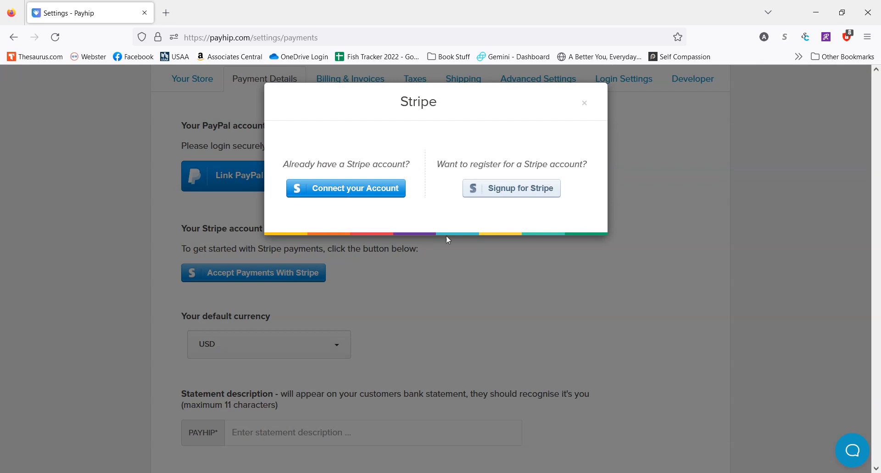
left_click(584, 104)
left_click(236, 193)
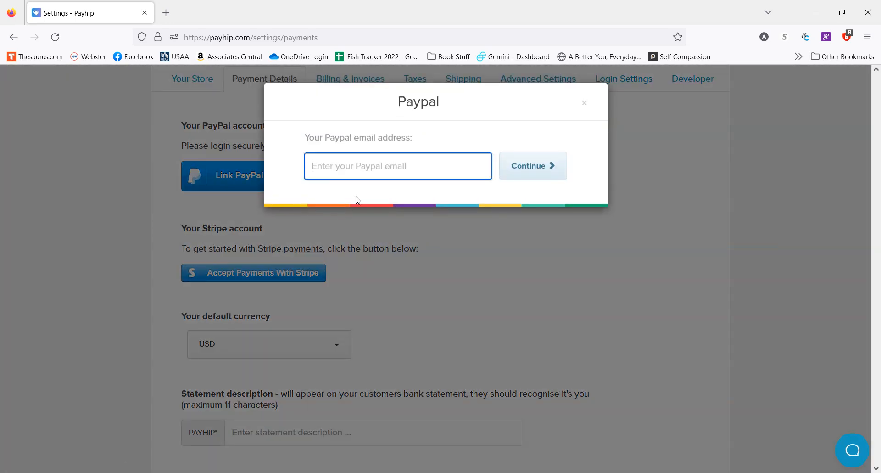
left_click(584, 103)
scroll(513, 276, "up", 1)
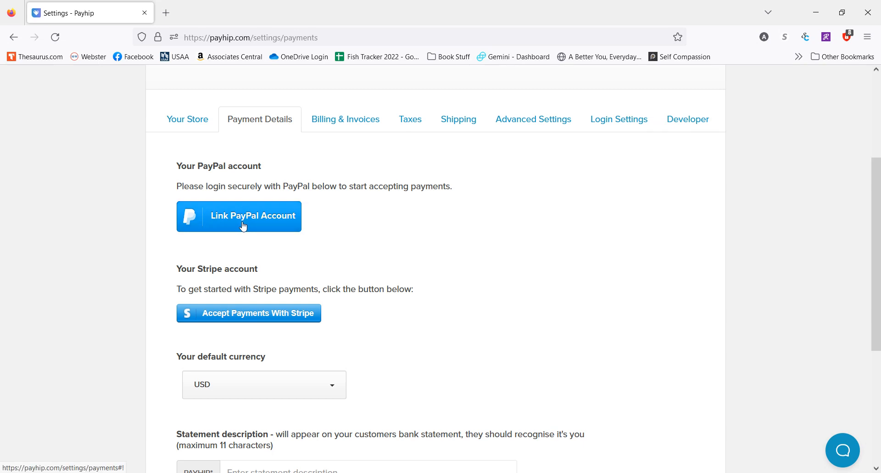
Step: Open the Billing & Invoices settings and compare the Free Forever, Plus and Pro plans
left_click(350, 131)
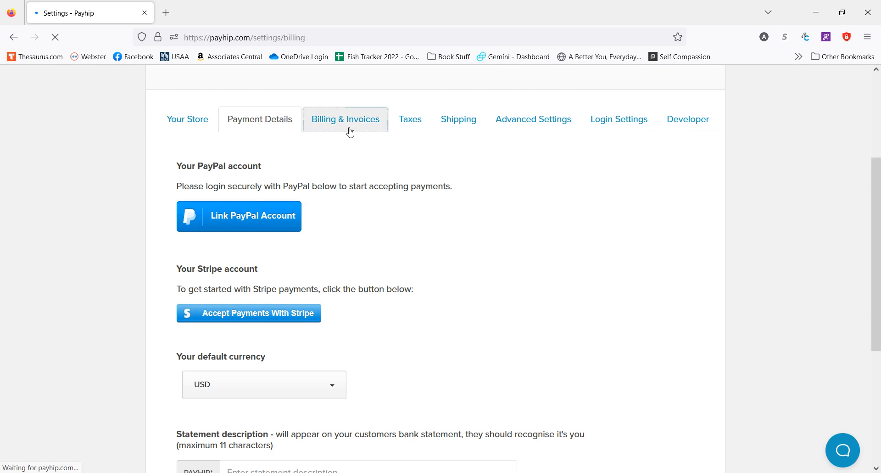
scroll(688, 263, "down", 3)
scroll(695, 262, "down", 3)
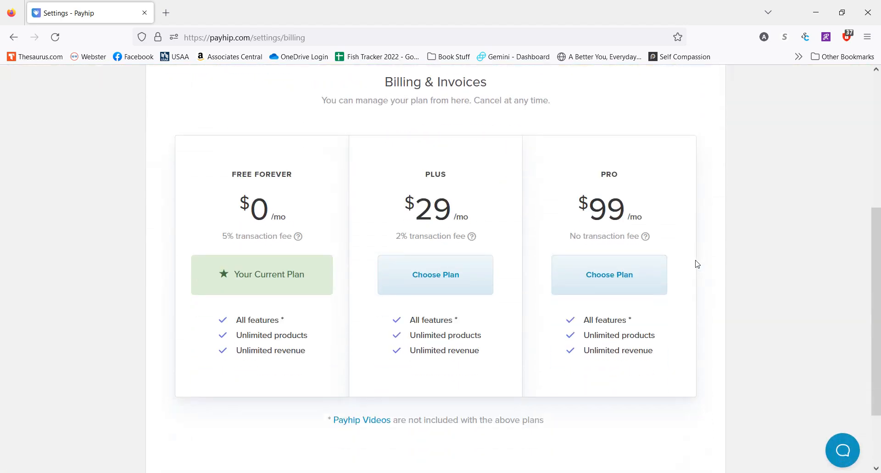
scroll(543, 305, "down", 2)
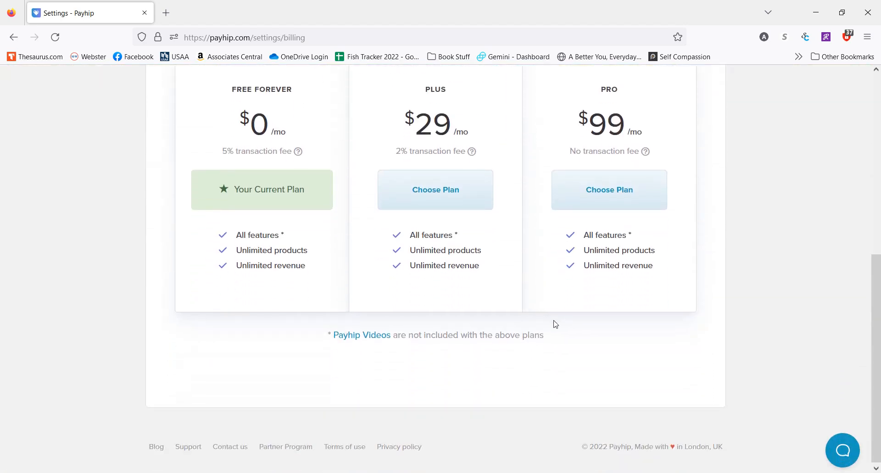
scroll(553, 323, "up", 2)
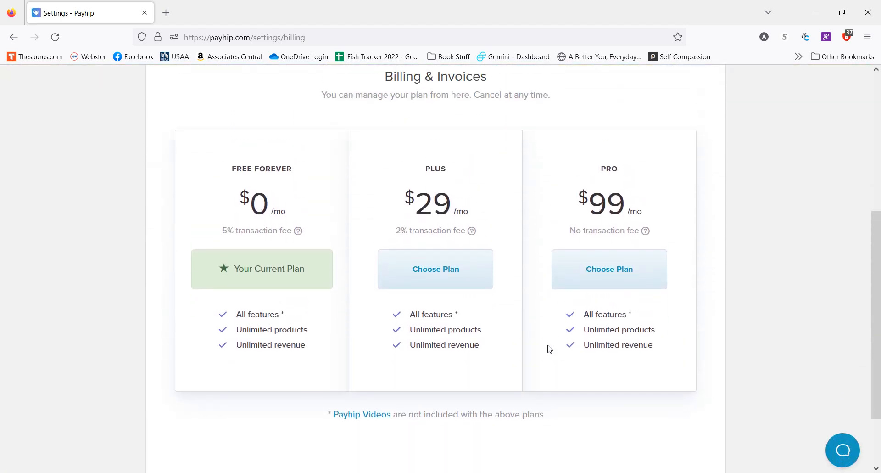
Step: Open the Payhip Videos link below the plans in a new browser tab
right_click(379, 422)
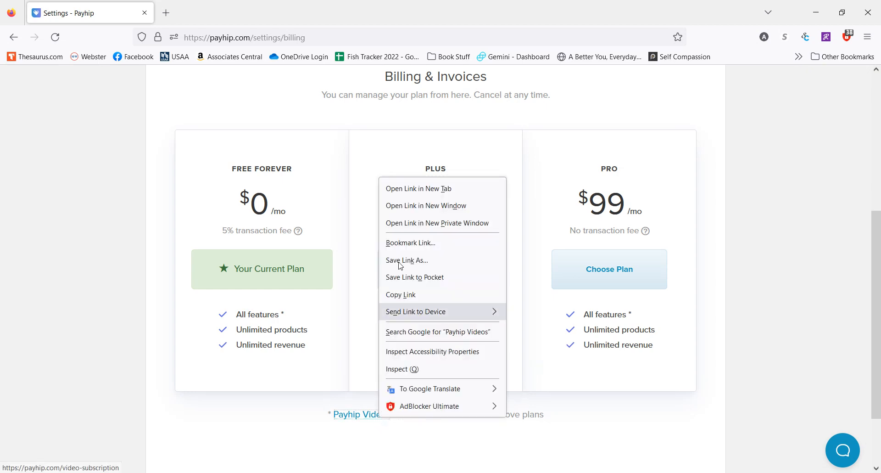
left_click(414, 187)
Step: Open the Taxes section of the account settings
scroll(443, 229, "up", 4)
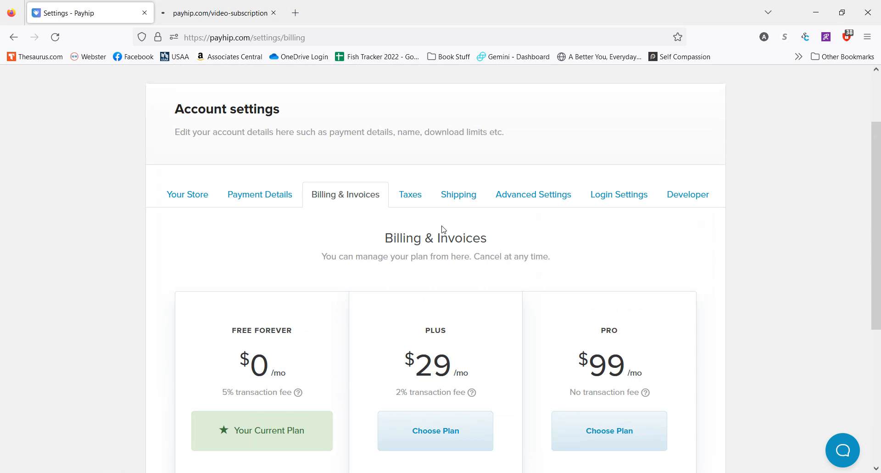
left_click(413, 200)
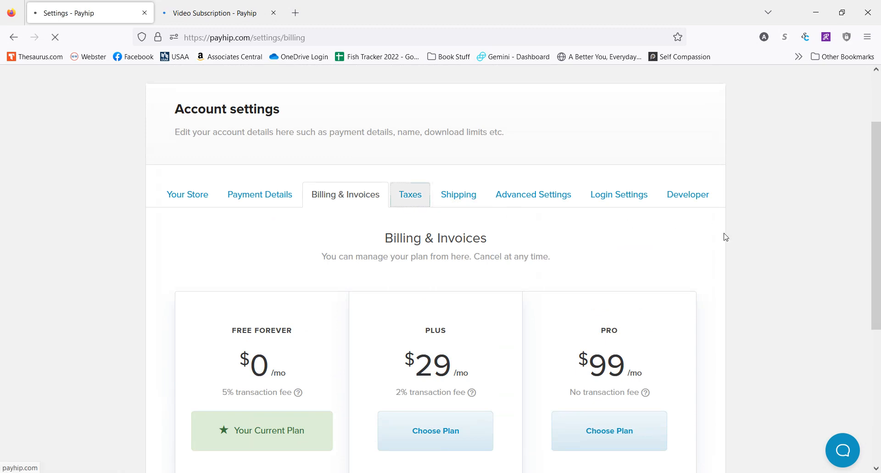
scroll(814, 221, "down", 2)
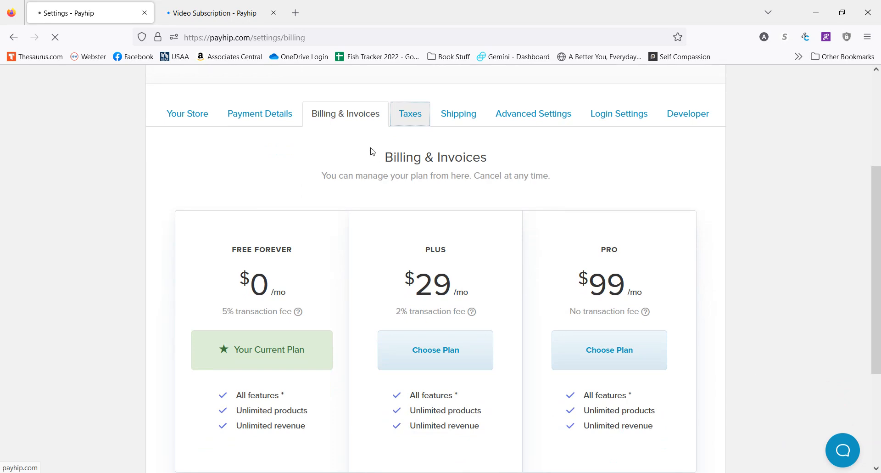
left_click(219, 7)
left_click(91, 4)
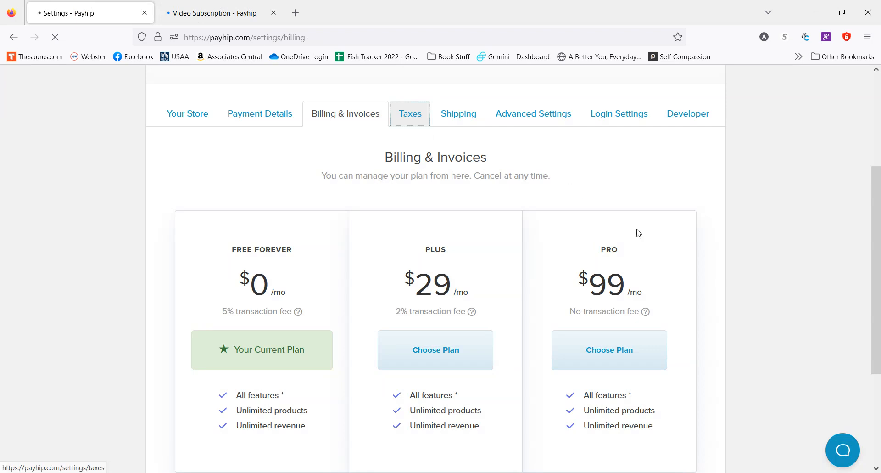
scroll(704, 246, "down", 2)
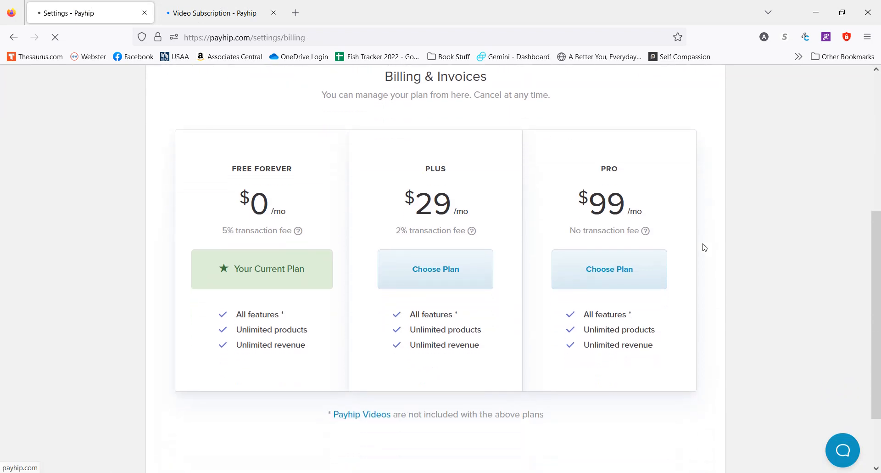
scroll(756, 274, "up", 3)
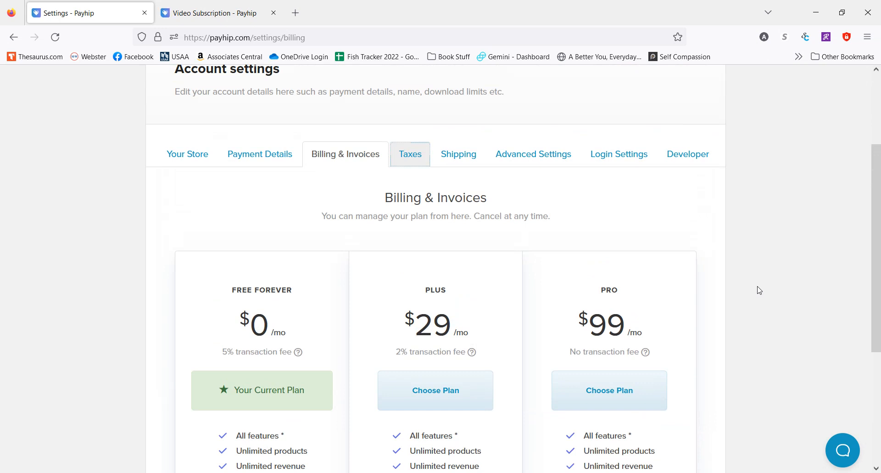
scroll(760, 290, "down", 2)
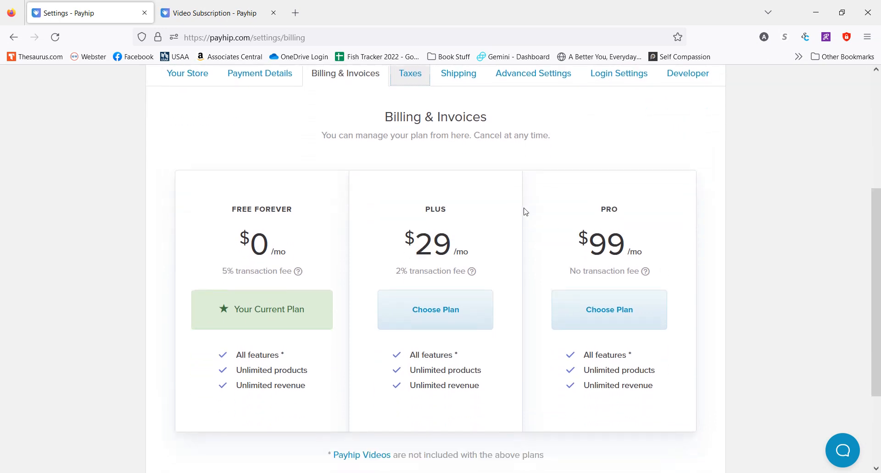
left_click(413, 77)
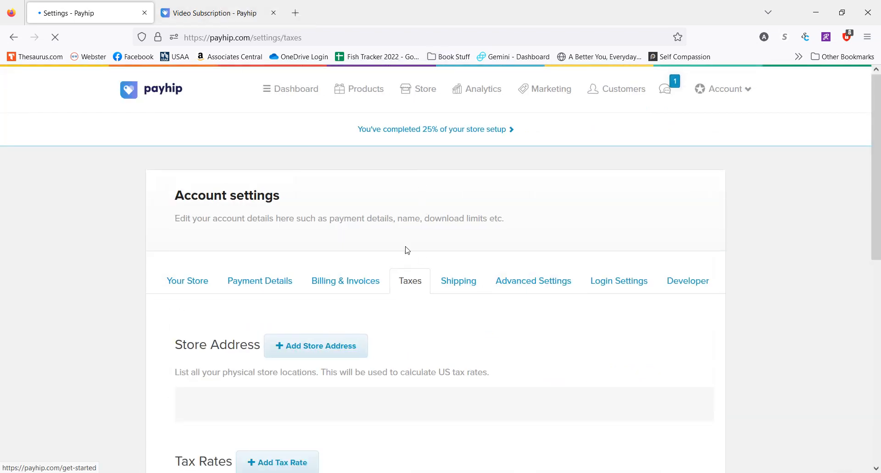
Step: Start adding a new tax rate and choose United States as its country
scroll(784, 324, "down", 2)
scroll(762, 321, "down", 1)
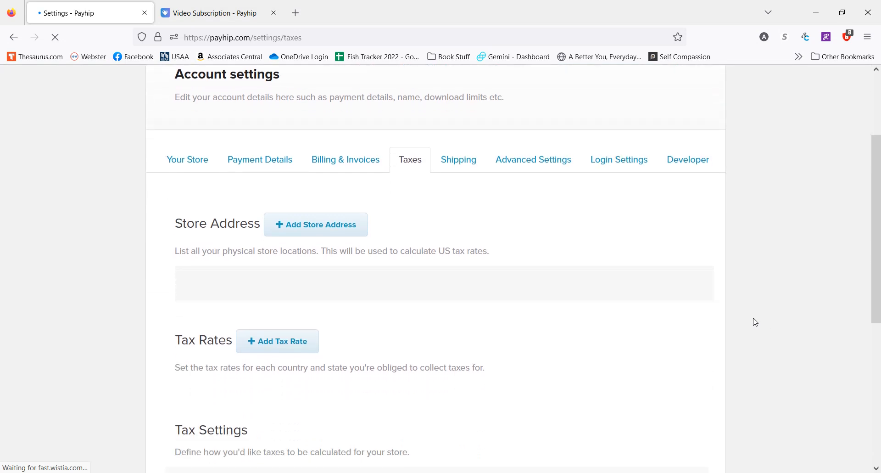
scroll(398, 297, "down", 2)
scroll(399, 297, "down", 1)
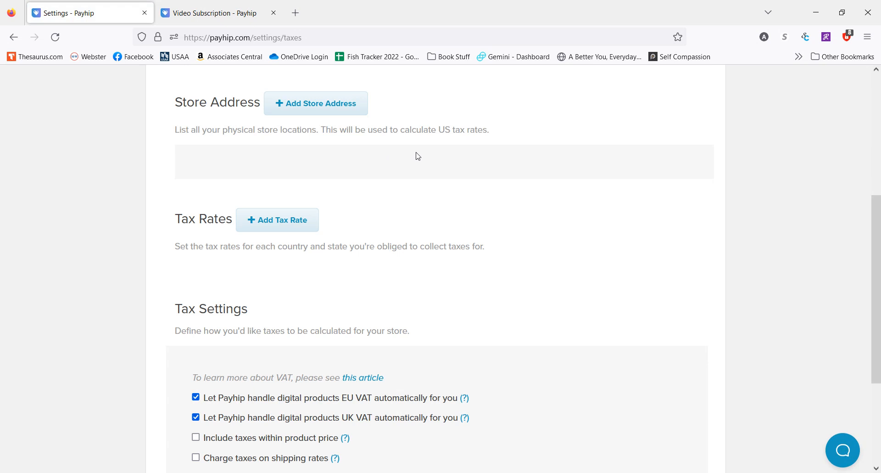
left_click(290, 224)
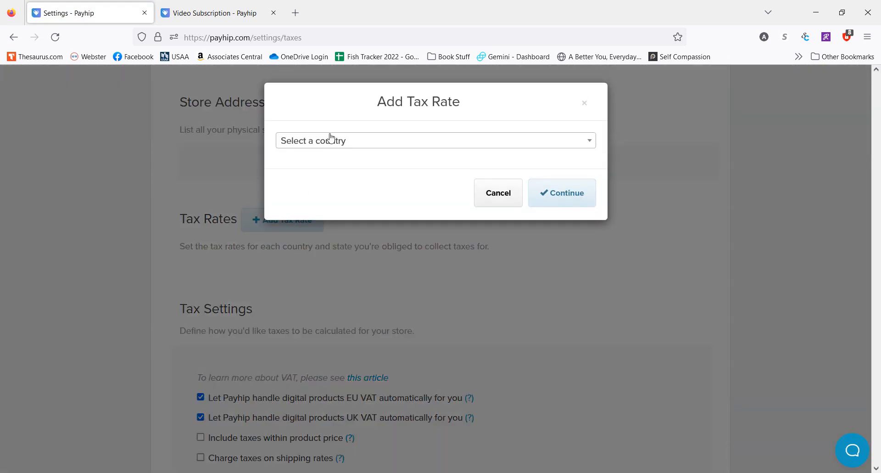
left_click(333, 142)
scroll(358, 208, "down", 10)
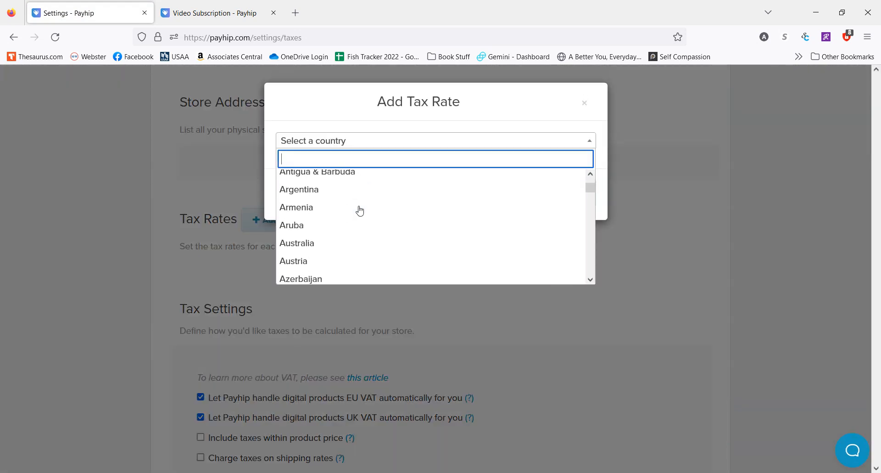
scroll(359, 209, "down", 5)
scroll(359, 209, "up", 15)
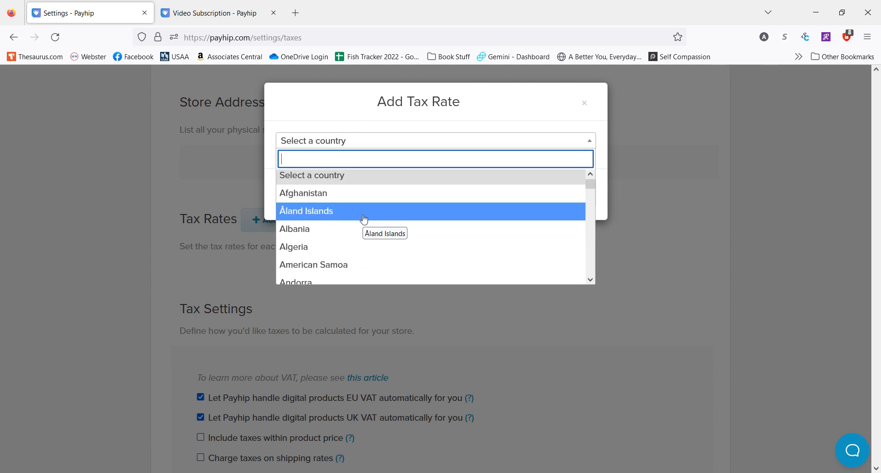
scroll(364, 218, "down", 5)
type("unst")
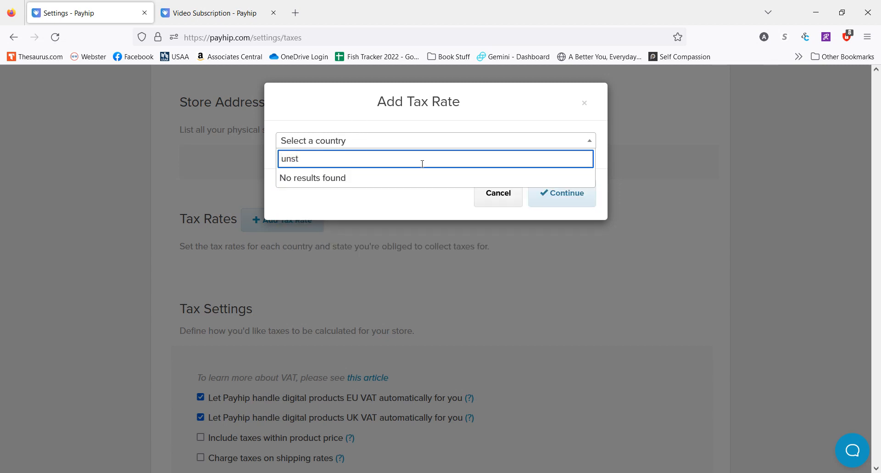
type("i")
key("BackSpace")
key("BackSpace")
key("BackSpace")
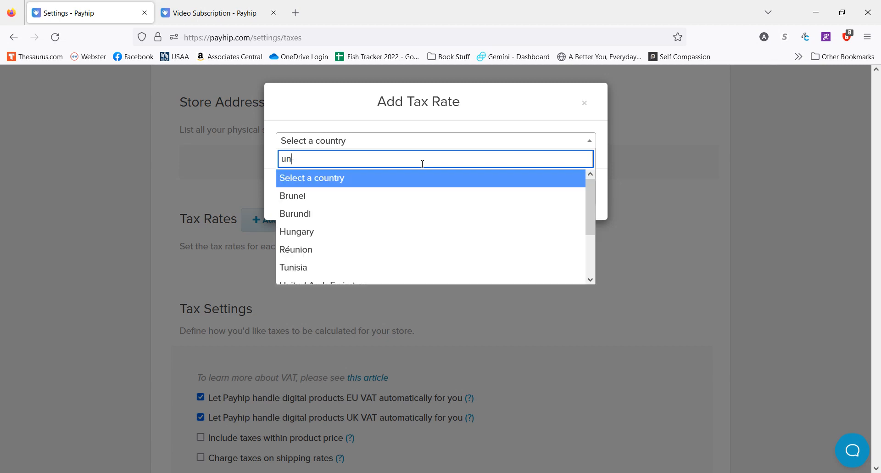
type("it")
key("Down")
key("Down")
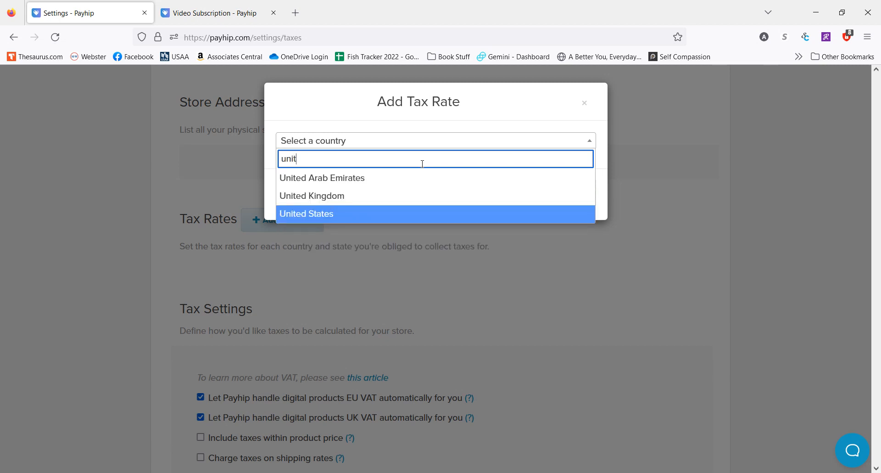
key("Return")
left_click(569, 193)
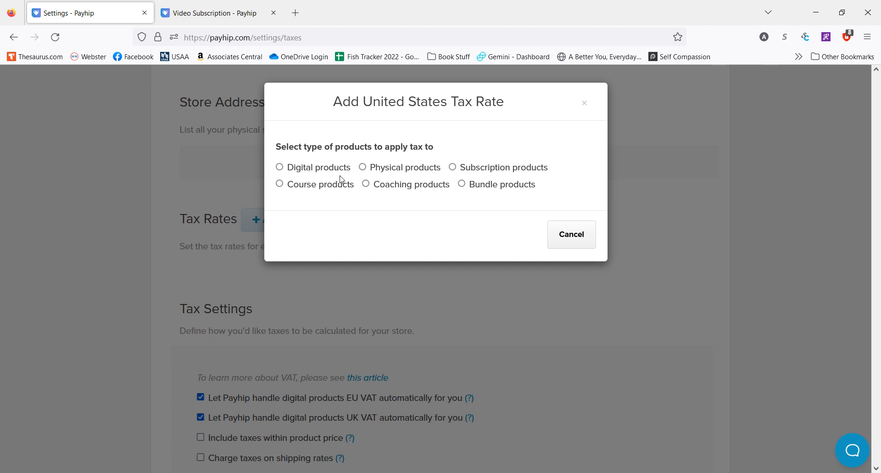
Step: Apply the United States tax rate to physical products with automatically calculated US taxes, and save it
left_click(409, 176)
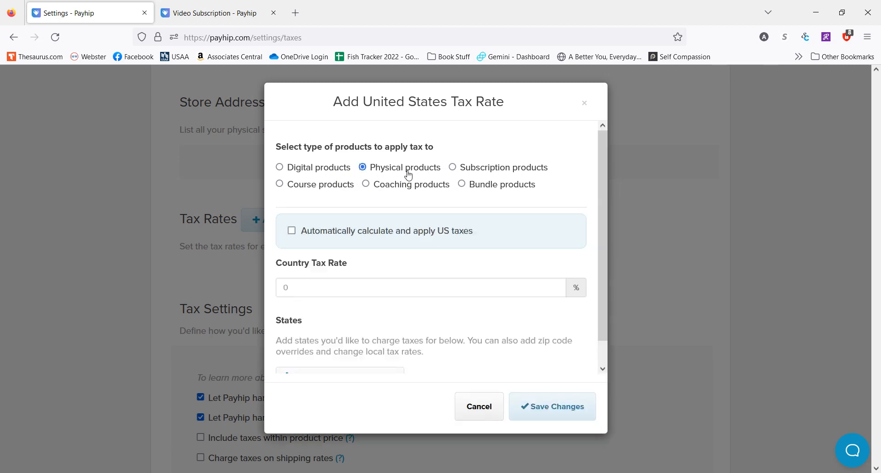
left_click(408, 237)
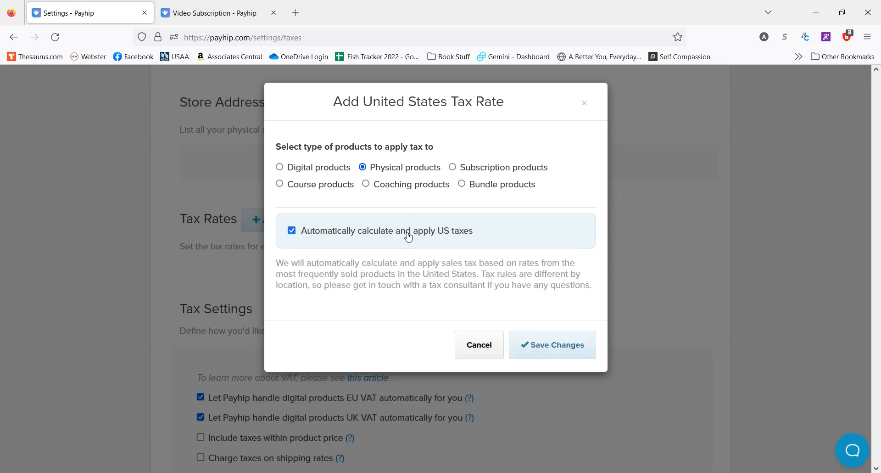
left_click(537, 343)
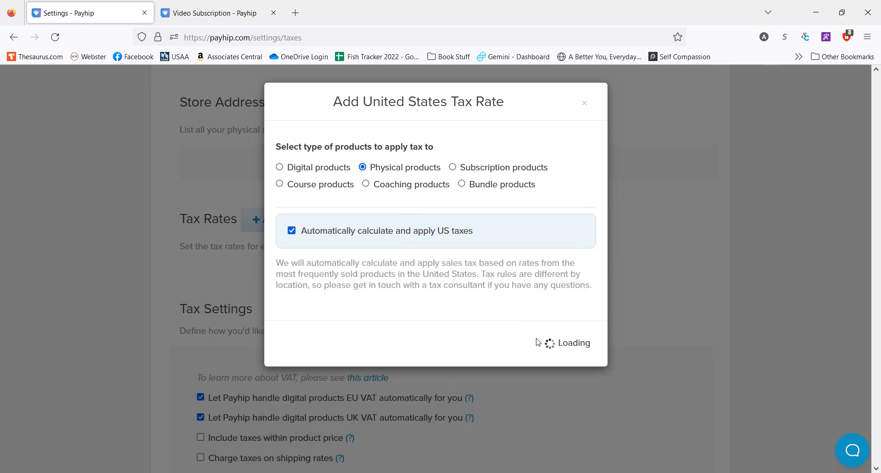
left_click(585, 104)
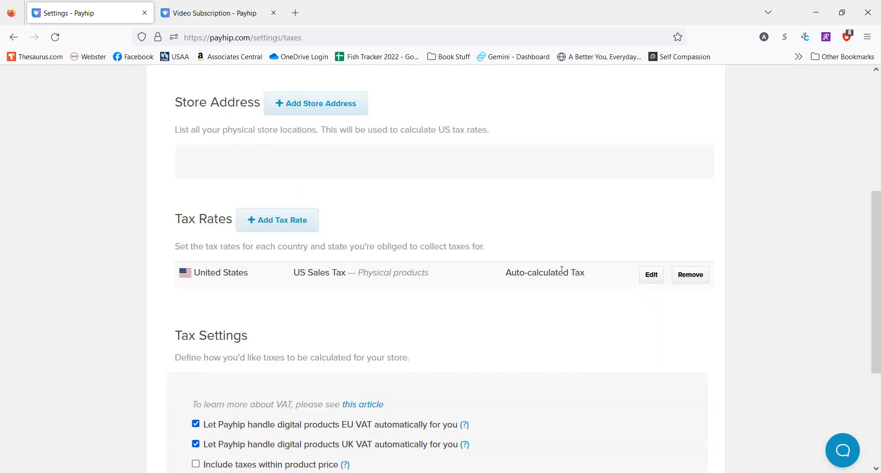
Step: View the edit options of the auto-calculated United States tax rate without changing them, and remove that rate
left_click(653, 276)
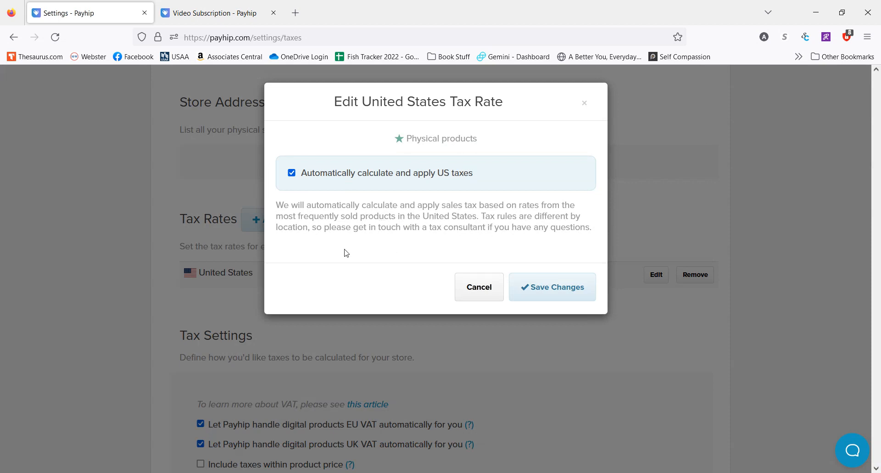
left_click(491, 292)
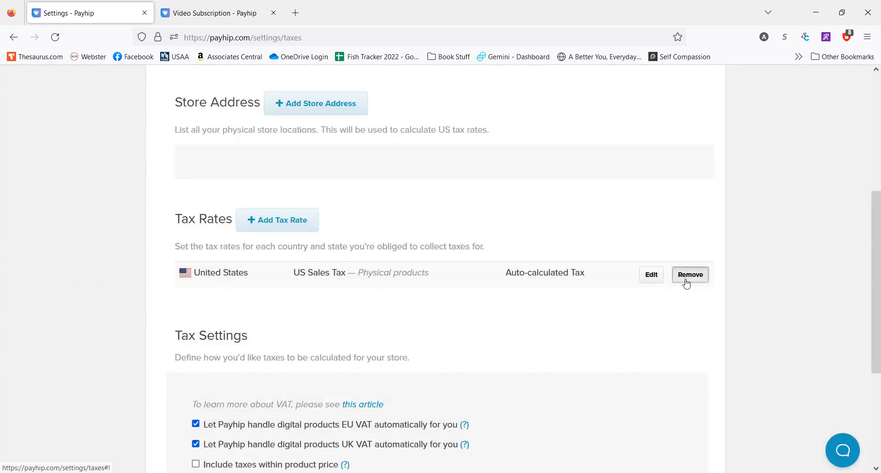
left_click(686, 278)
left_click(498, 330)
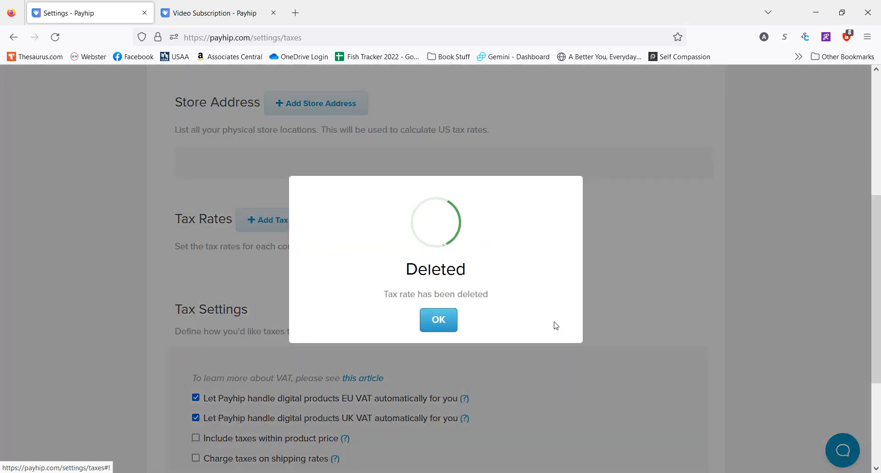
left_click(437, 328)
Step: Start another United States tax rate for physical products and add Florida as a state to charge taxes for
left_click(271, 224)
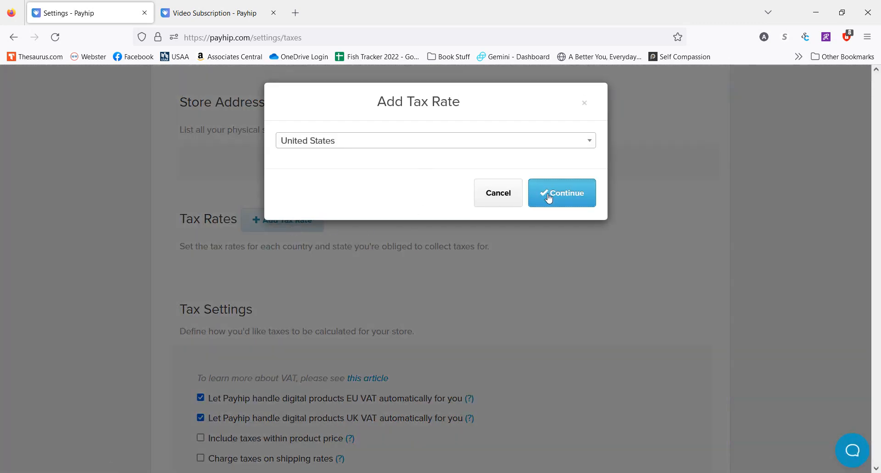
left_click(549, 198)
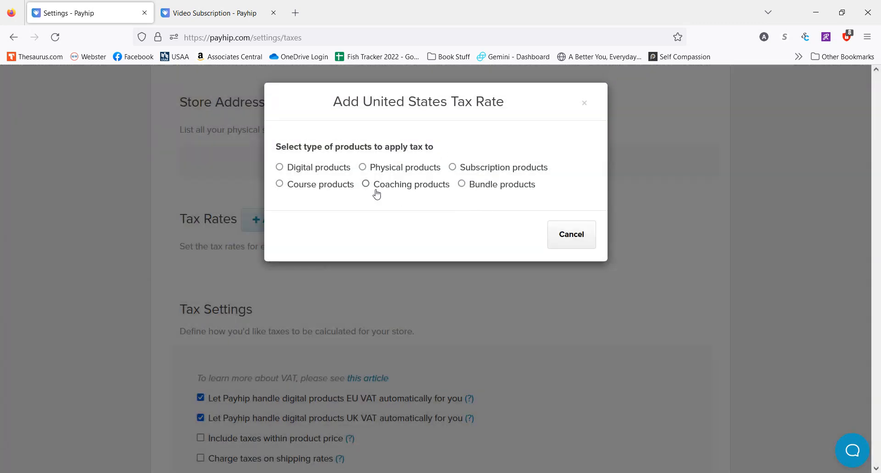
left_click(395, 168)
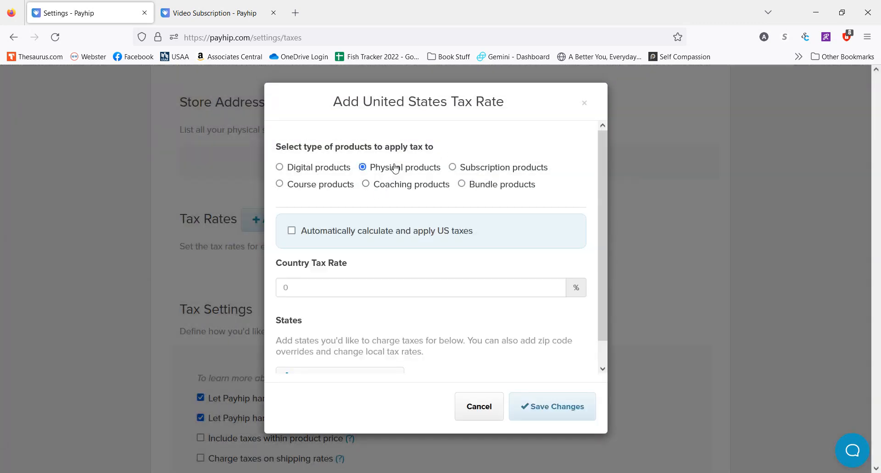
left_click(391, 289)
scroll(392, 291, "down", 1)
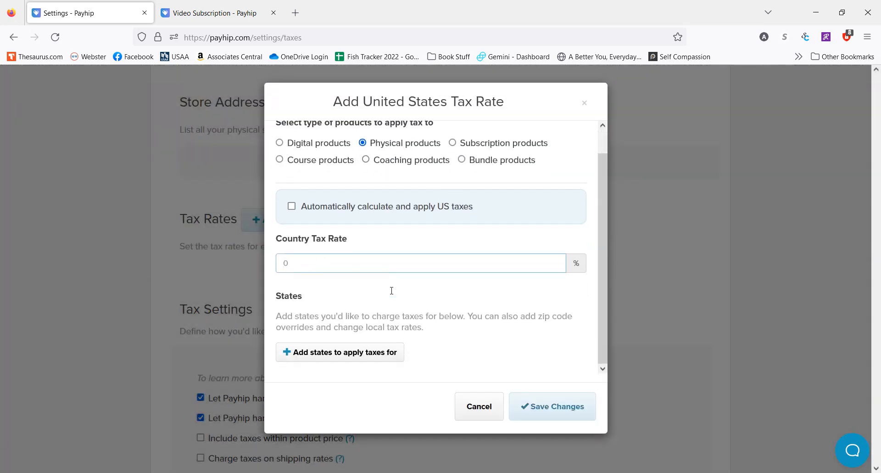
left_click(360, 355)
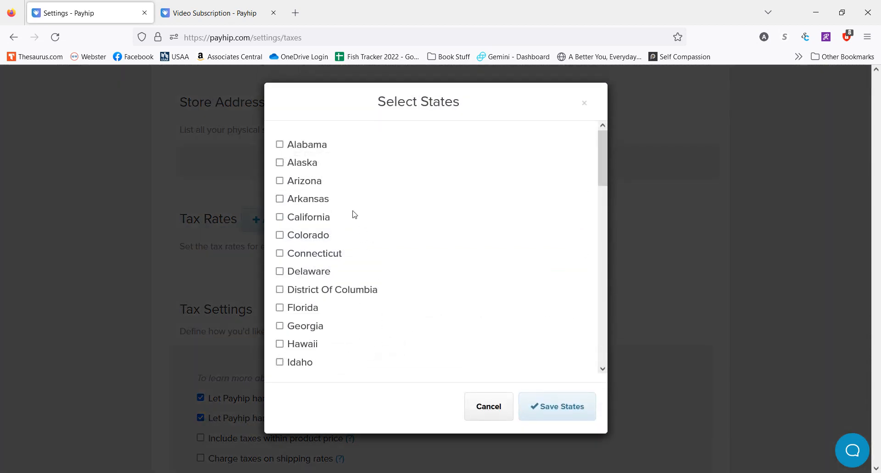
left_click(280, 308)
left_click(560, 408)
scroll(510, 340, "down", 1)
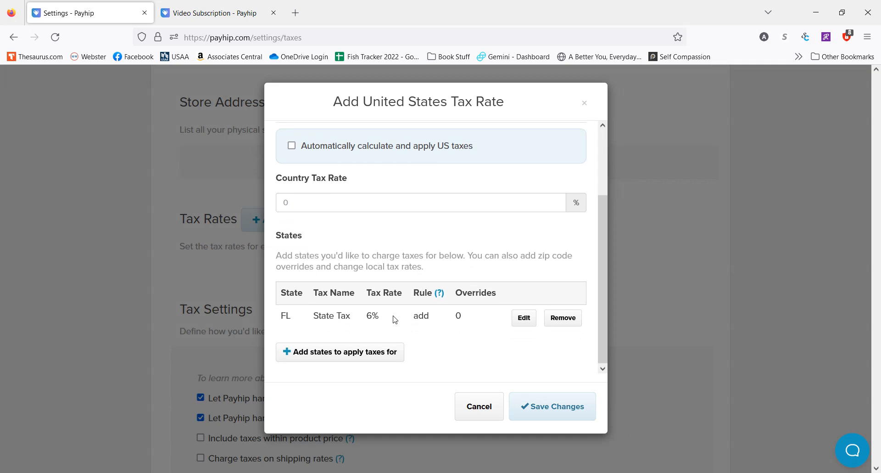
Step: Set Florida's state tax rate to 7.5% with local tax rates turned off, and save the United States tax rate
left_click(521, 318)
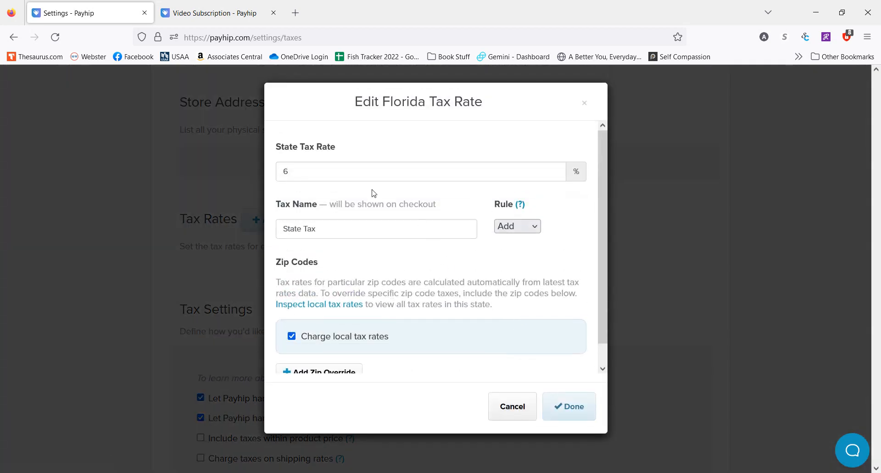
left_click(330, 171)
left_click_drag(330, 171, 275, 174)
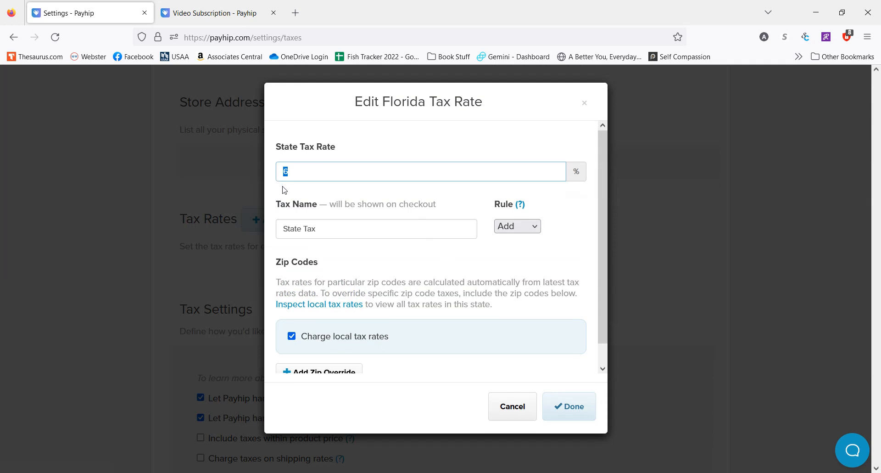
scroll(321, 294, "down", 1)
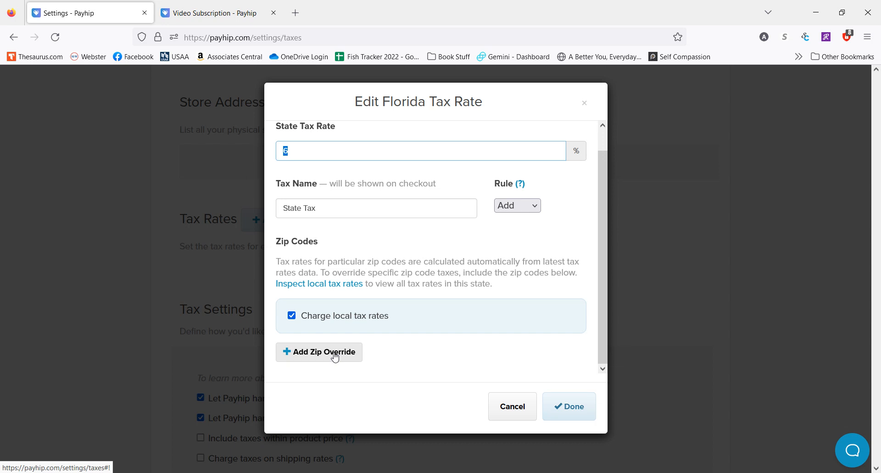
left_click(350, 316)
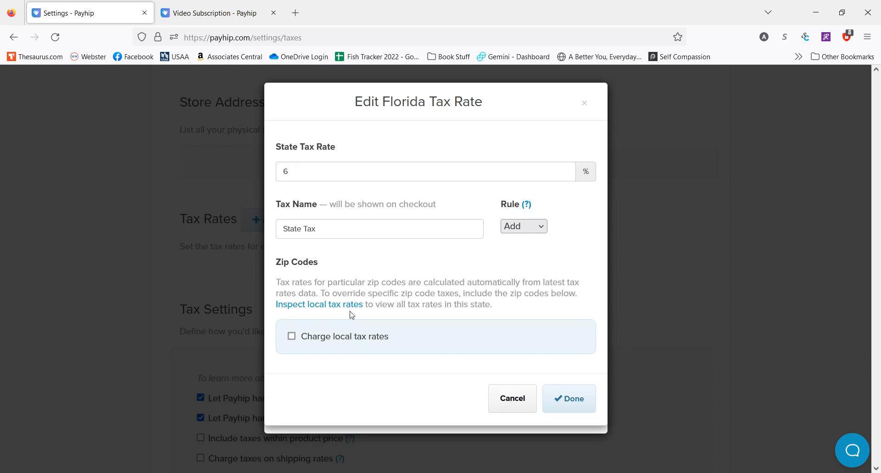
left_click_drag(294, 168, 275, 168)
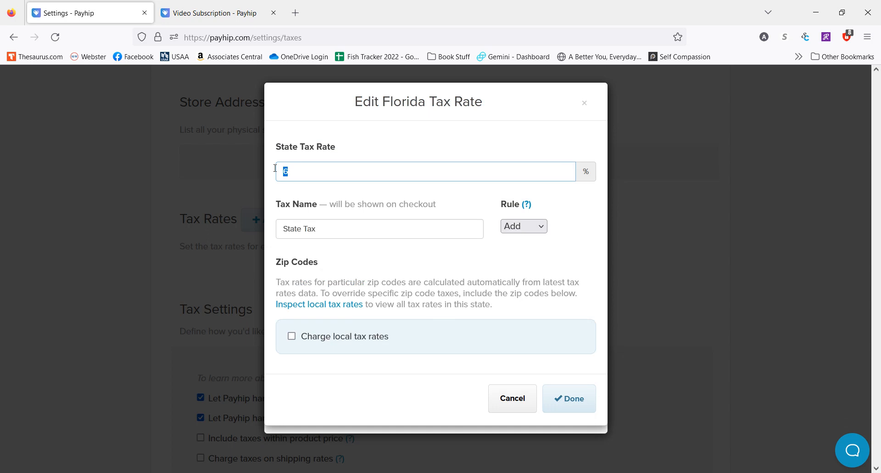
type("7.5")
left_click(562, 395)
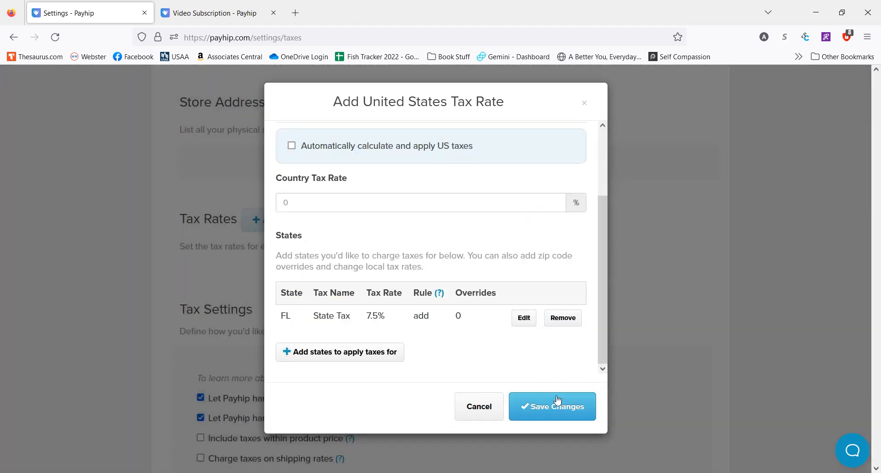
left_click(546, 410)
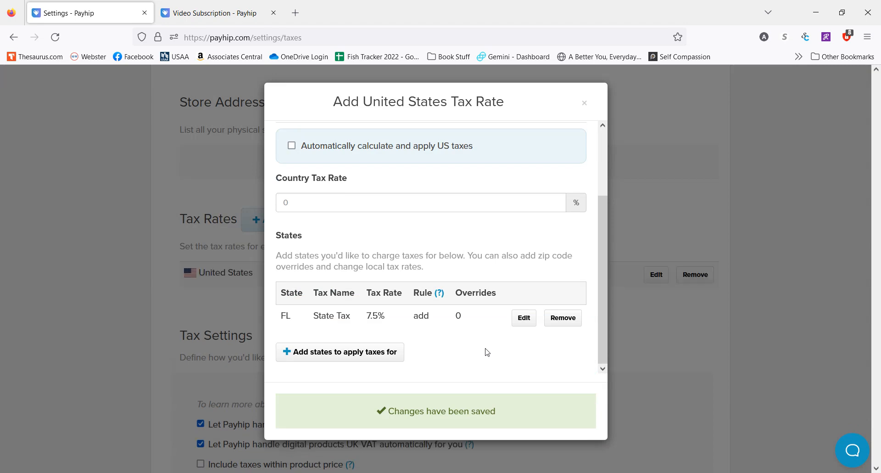
left_click(585, 103)
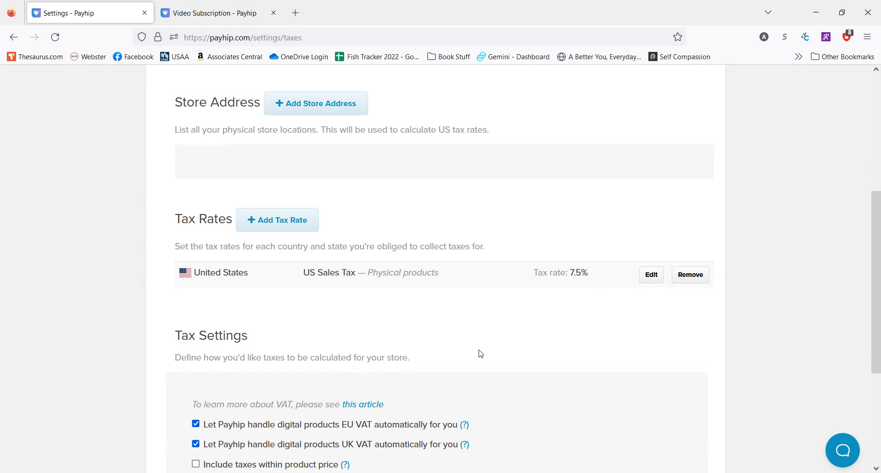
Step: View the store address form, closing it without saving, and review the VAT and other options under Tax Settings
scroll(468, 335, "up", 1)
left_click(319, 144)
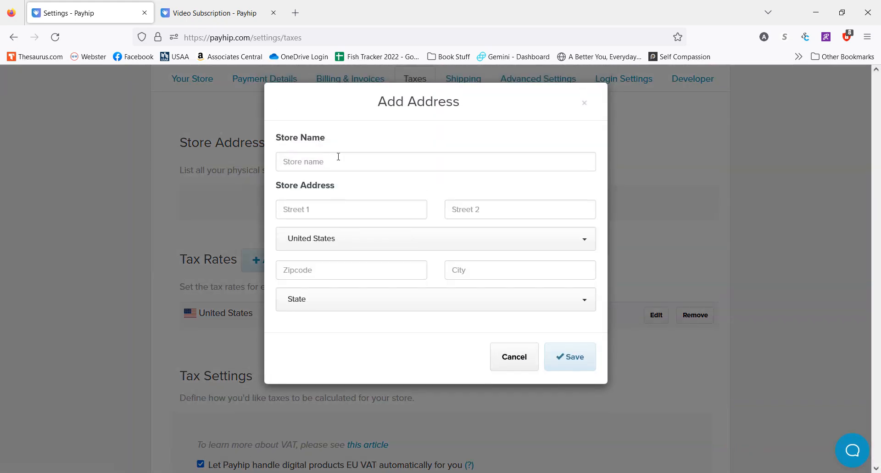
left_click(518, 357)
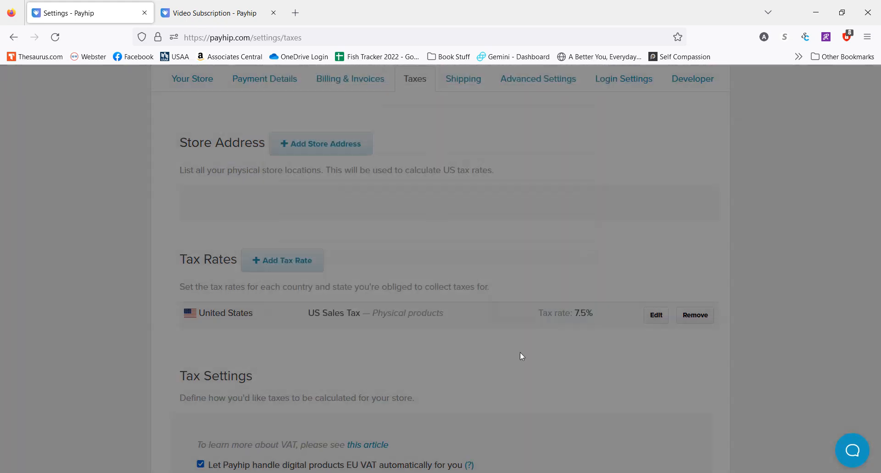
scroll(521, 351, "down", 5)
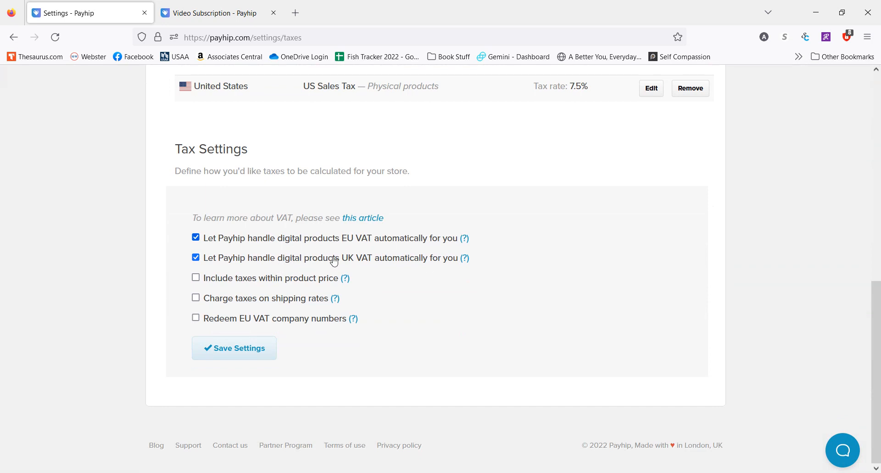
mouse_move(462, 242)
scroll(416, 300, "up", 1)
scroll(416, 301, "up", 5)
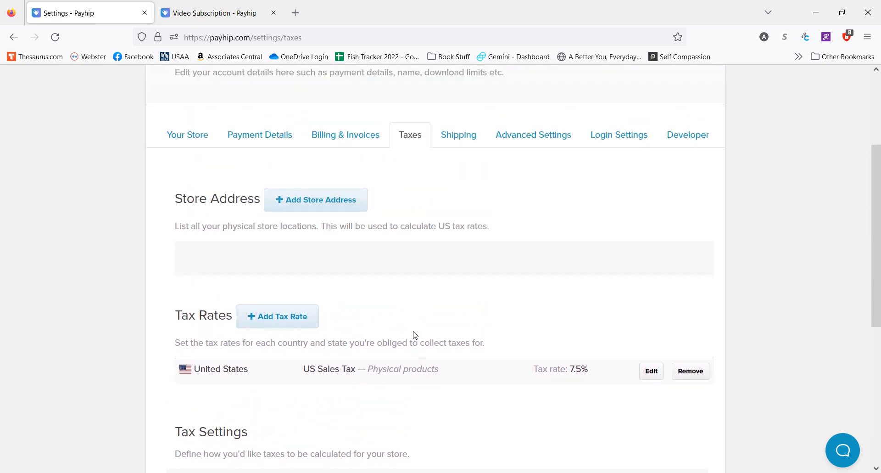
Step: Remove the 7.5% United States tax rate for physical products and confirm the deletion
scroll(413, 333, "down", 3)
left_click(682, 295)
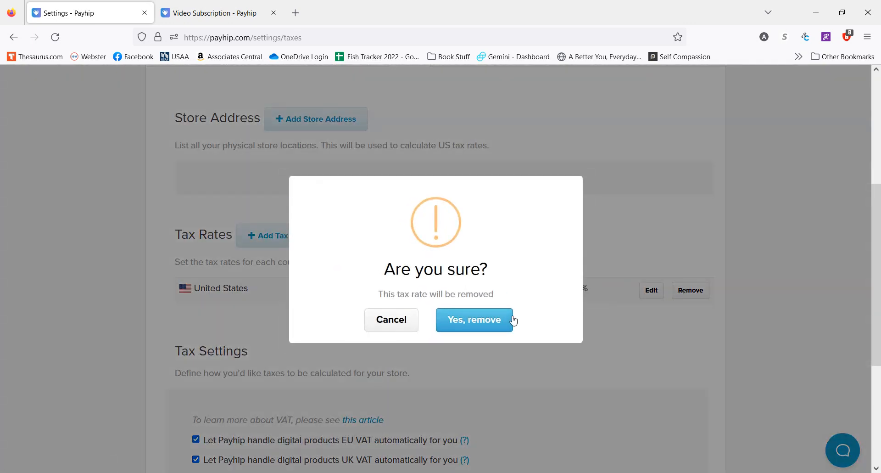
left_click(512, 318)
scroll(512, 319, "up", 4)
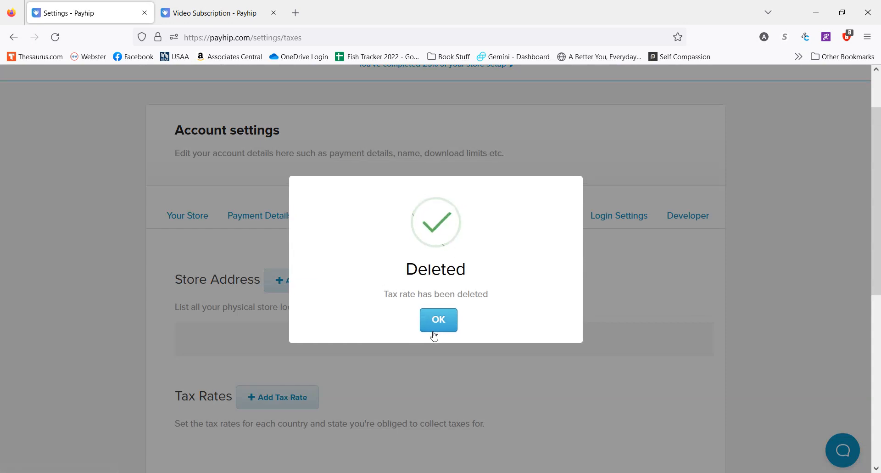
left_click(434, 324)
Step: Go to the store's shipping settings and add United States as a destination region for shipping
left_click(457, 221)
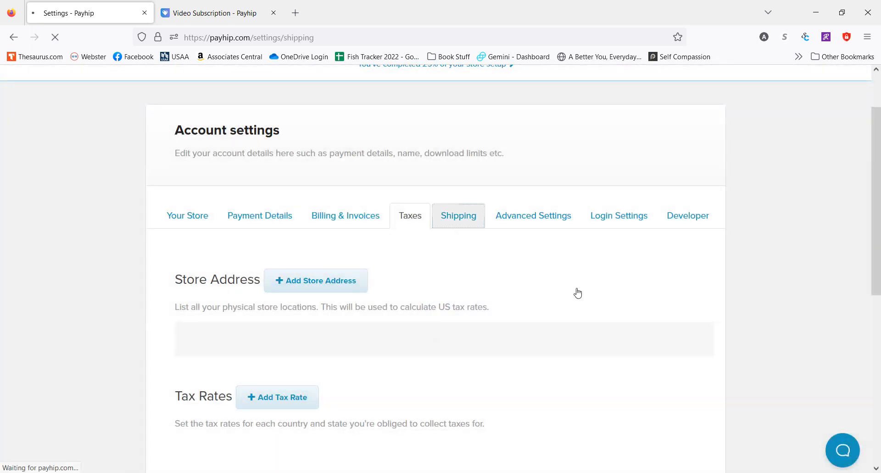
scroll(716, 312, "down", 3)
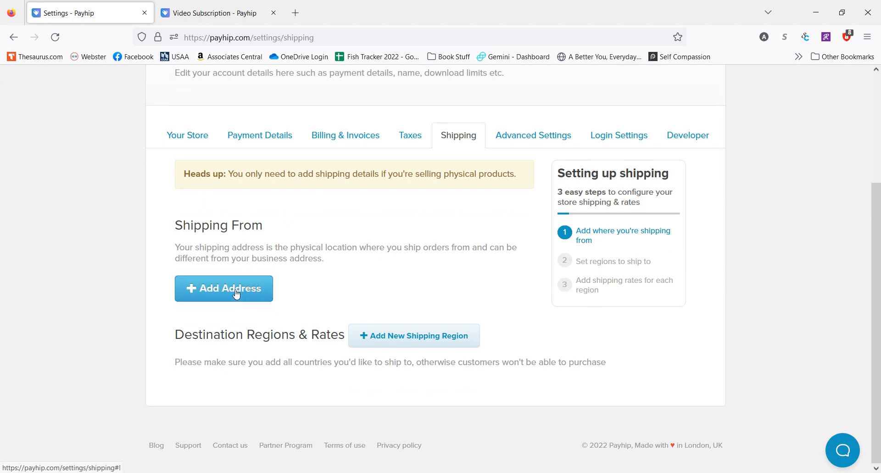
left_click(383, 336)
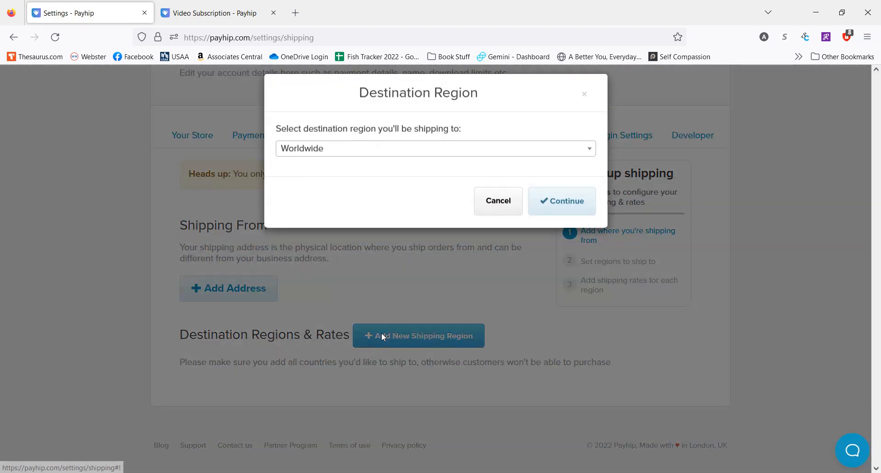
left_click(415, 157)
scroll(411, 237, "down", 3)
scroll(411, 236, "down", 20)
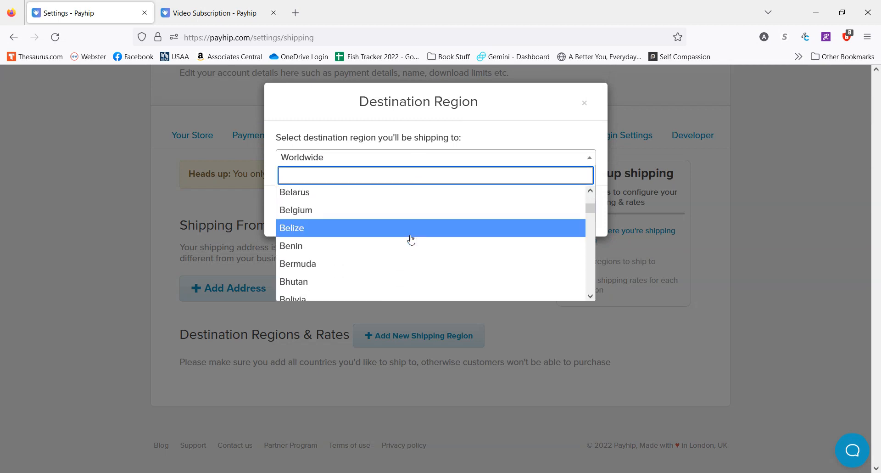
scroll(414, 246, "down", 20)
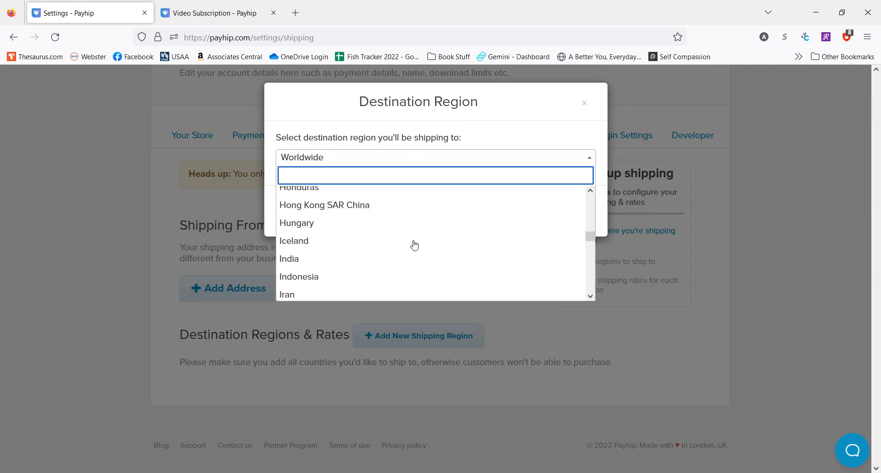
scroll(415, 246, "down", 20)
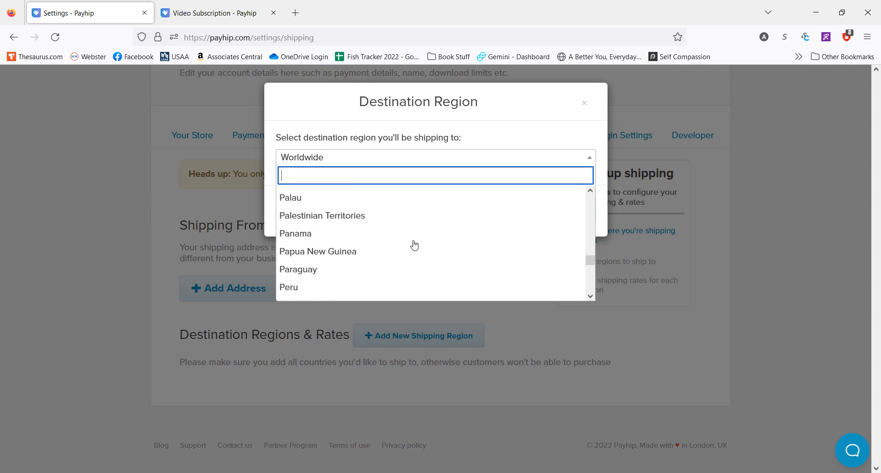
scroll(421, 248, "down", 15)
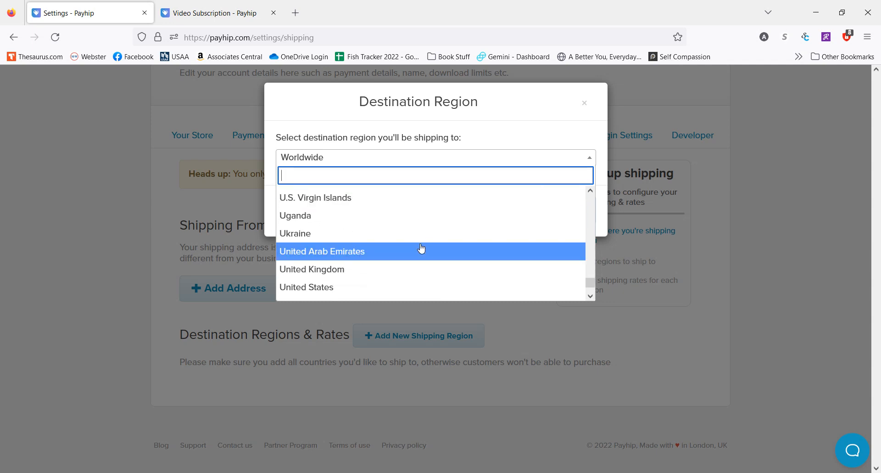
scroll(422, 262, "down", 3)
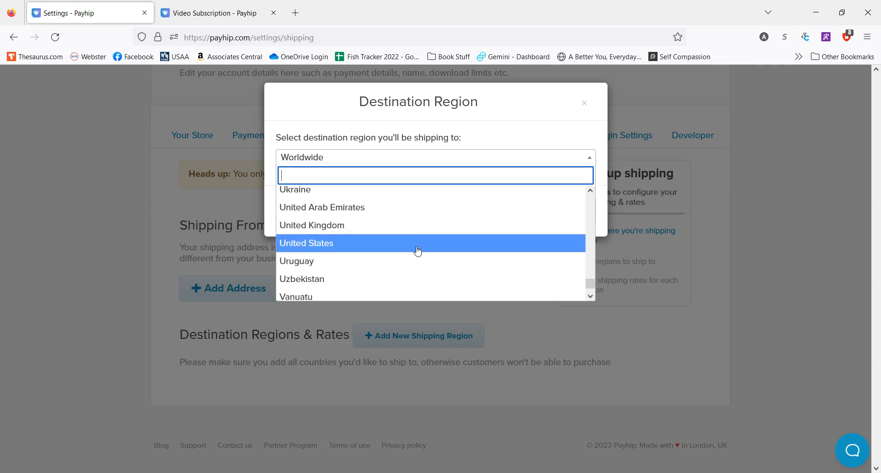
left_click(417, 251)
left_click(546, 217)
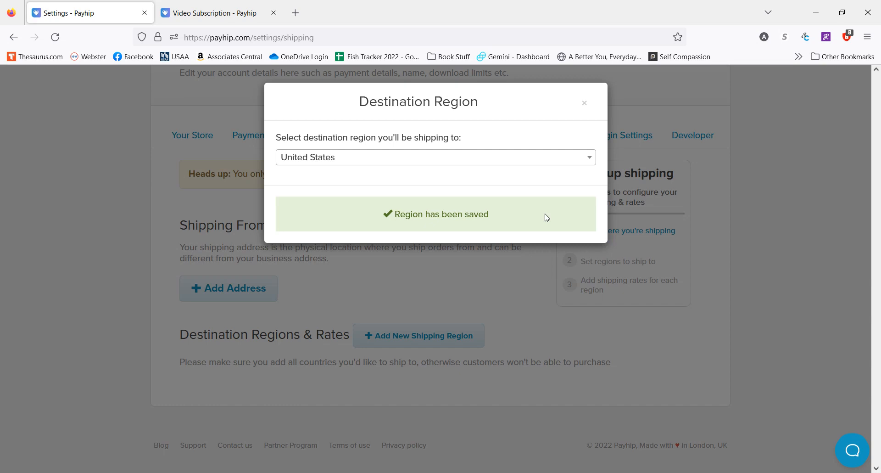
left_click(585, 103)
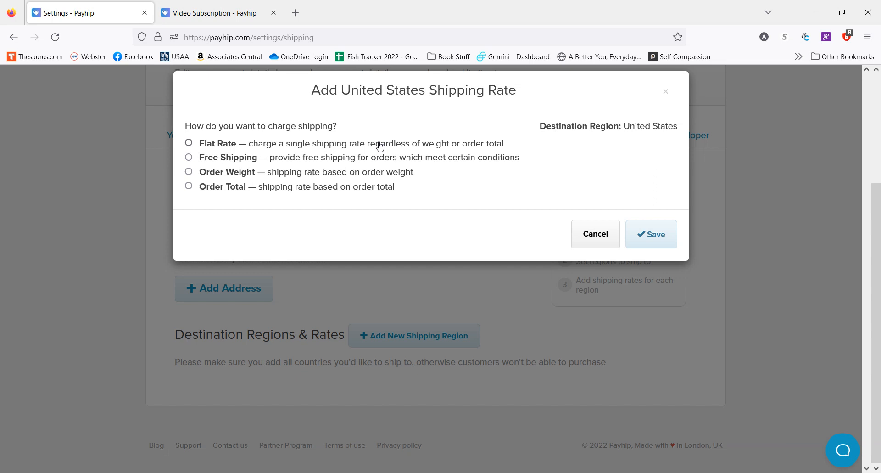
Step: Examine the Free Shipping options for the United States rate, comparing eligibility by total price, by total weight and for all orders
left_click(380, 159)
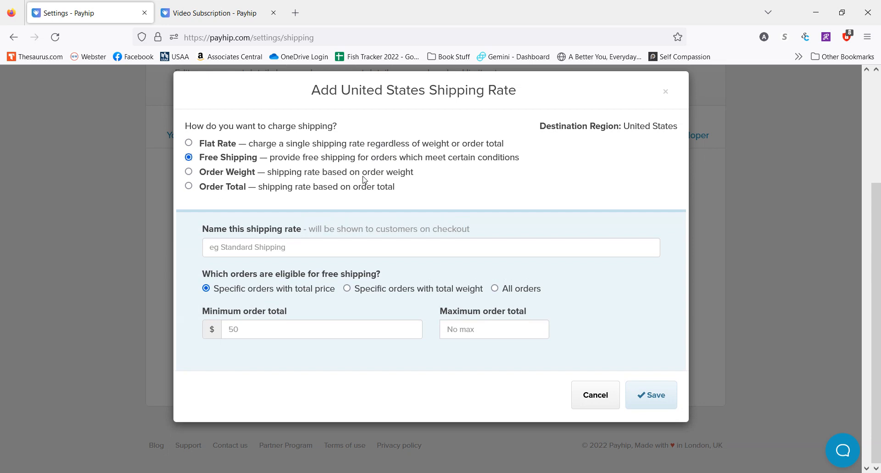
left_click(250, 331)
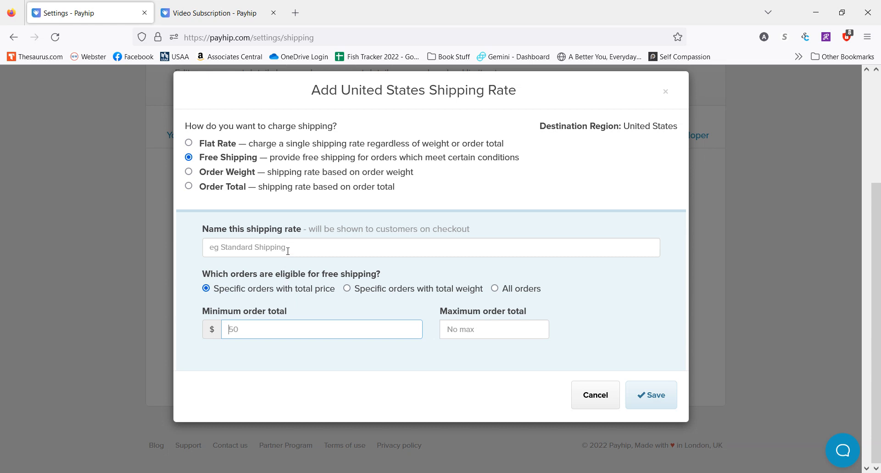
left_click(428, 289)
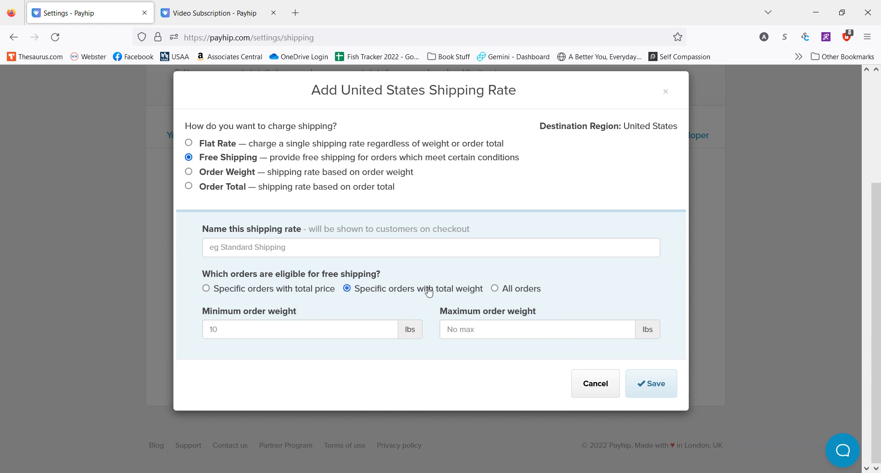
left_click(506, 291)
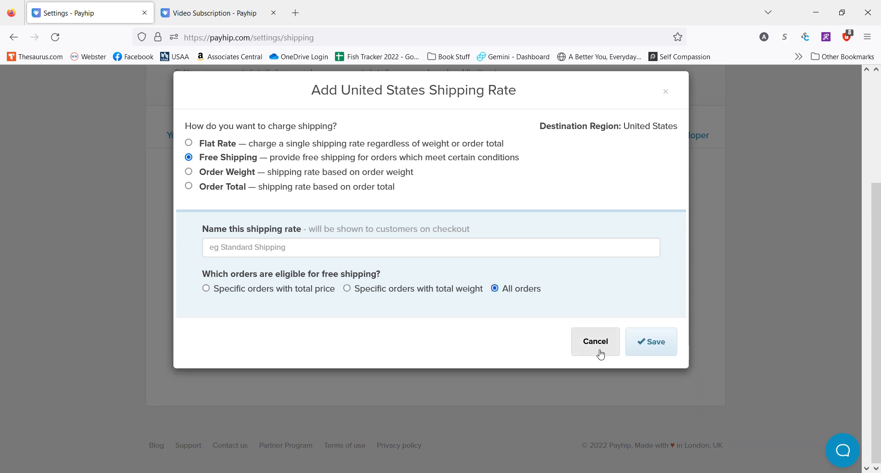
Step: Review the rate rules and fallback rate for shipping based on order weight and on order total
left_click(242, 175)
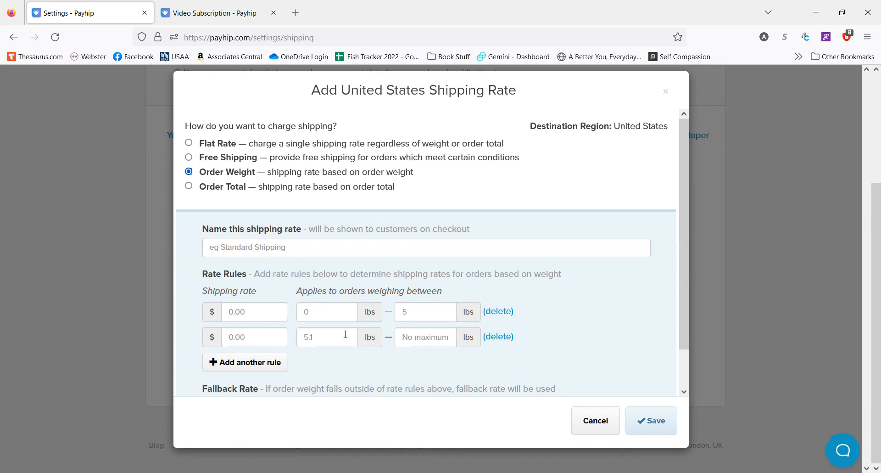
scroll(531, 346, "down", 1)
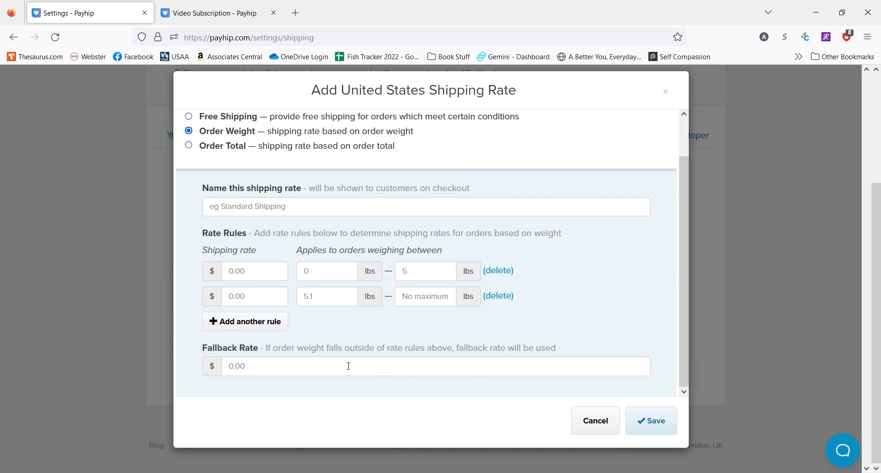
scroll(351, 367, "up", 3)
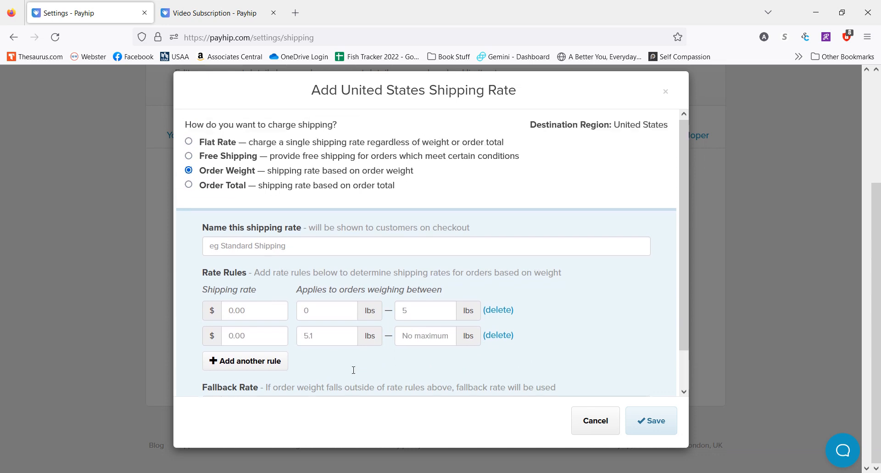
left_click(235, 187)
scroll(296, 283, "down", 1)
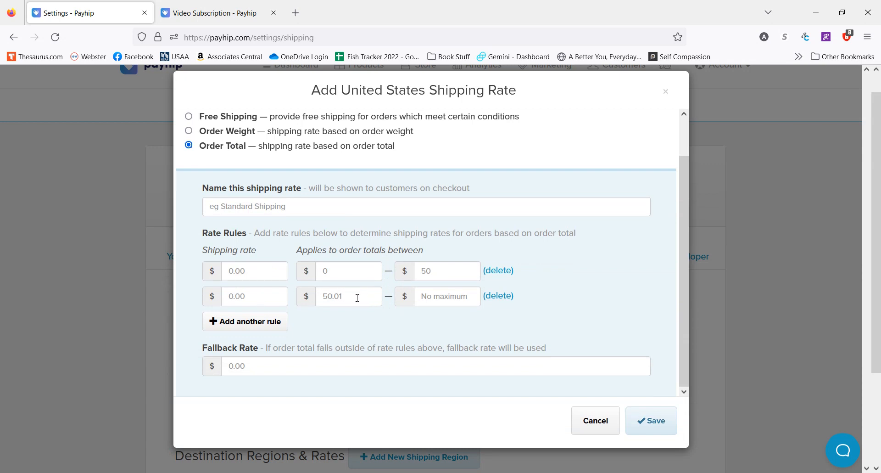
scroll(560, 301, "down", 3)
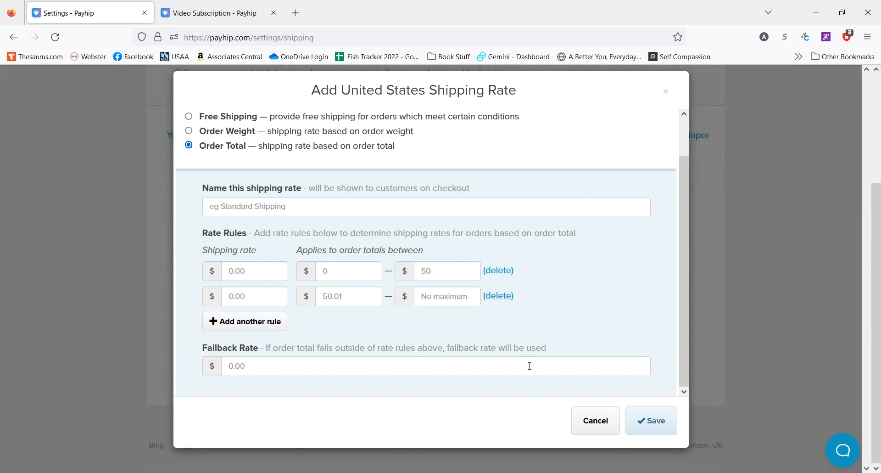
scroll(529, 366, "up", 1)
scroll(530, 369, "down", 1)
scroll(248, 329, "up", 2)
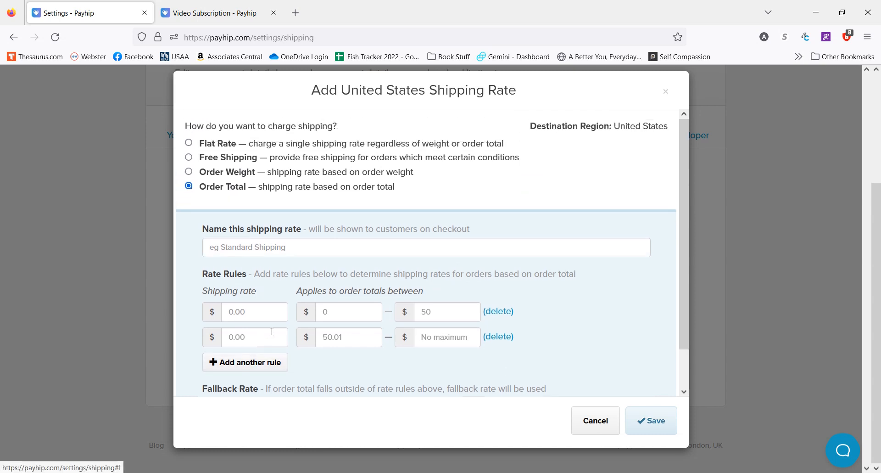
Step: View the Flat Rate options, comparing per-order and per-item charging, and cancel the United States shipping rate without saving
left_click(416, 143)
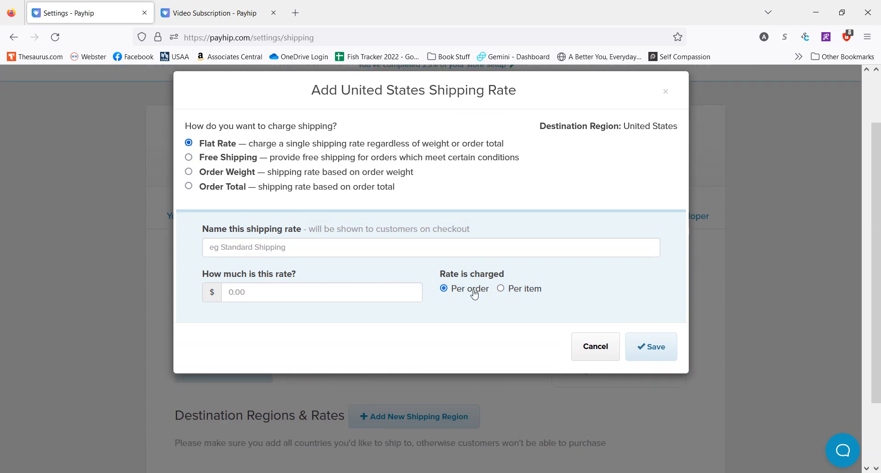
left_click(512, 298)
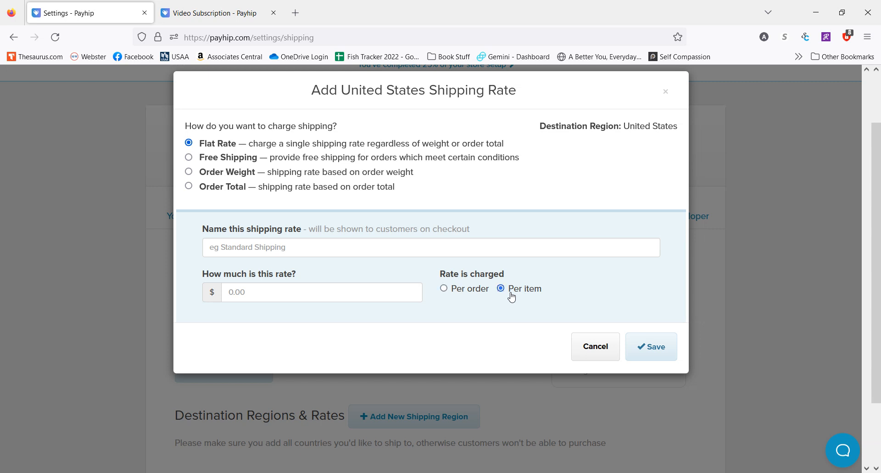
left_click(476, 290)
left_click(598, 349)
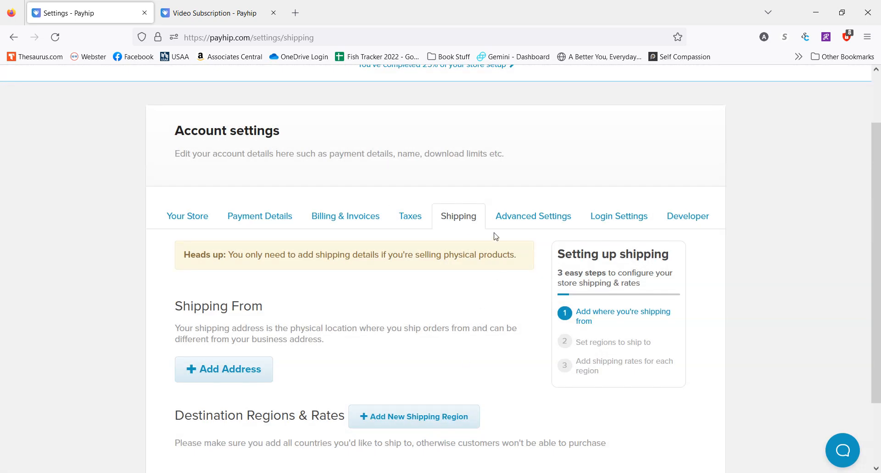
Step: Go to the advanced account settings and enable the notification email for low physical product inventory
left_click(516, 208)
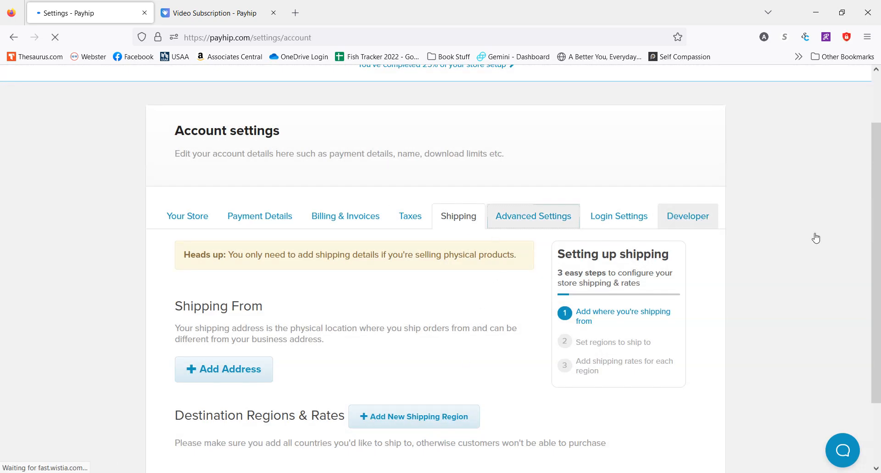
scroll(787, 231, "down", 2)
scroll(788, 231, "down", 2)
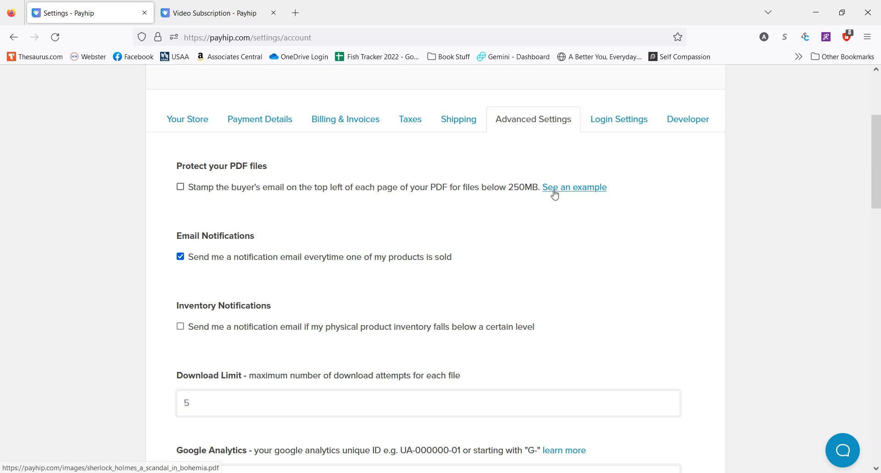
scroll(607, 252, "down", 1)
scroll(607, 253, "down", 2)
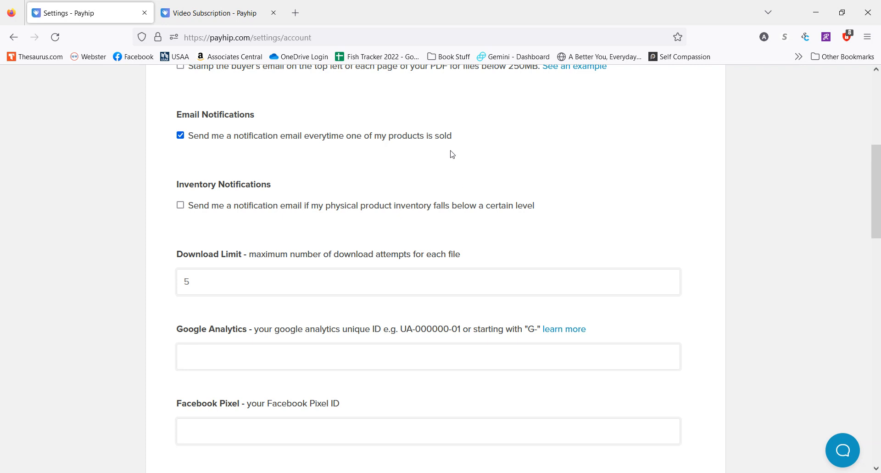
left_click(479, 213)
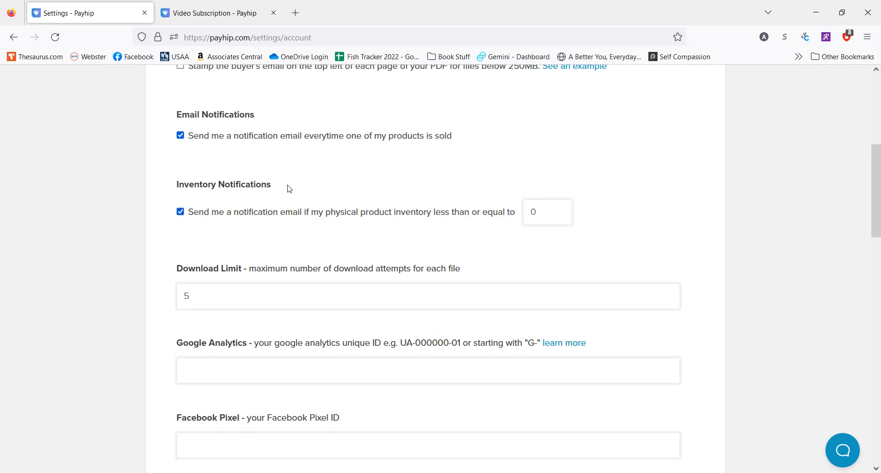
left_click(552, 214)
Step: Review the download limit, Google Analytics, Facebook Pixel, store units and checkout options in the advanced settings
scroll(742, 243, "down", 3)
scroll(740, 246, "down", 2)
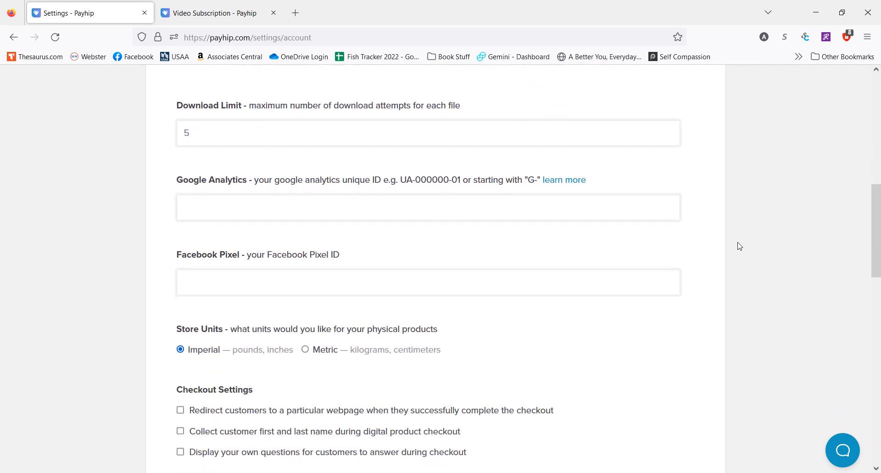
scroll(725, 255, "up", 1)
scroll(714, 257, "up", 1)
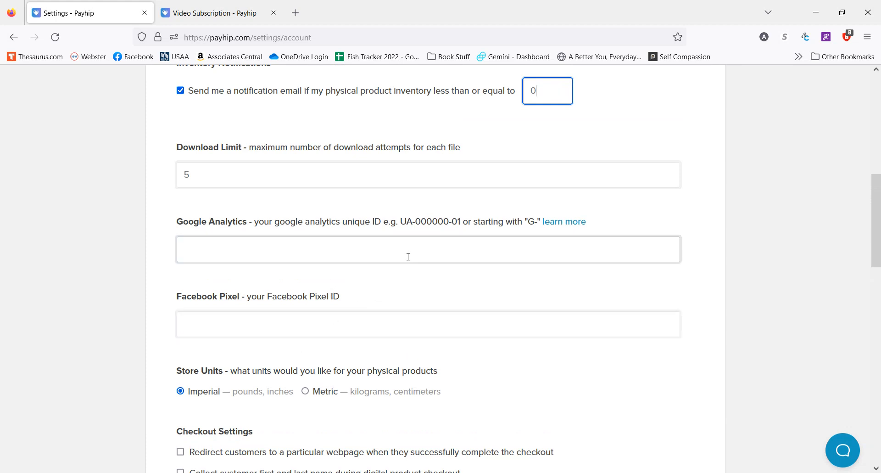
scroll(409, 256, "down", 1)
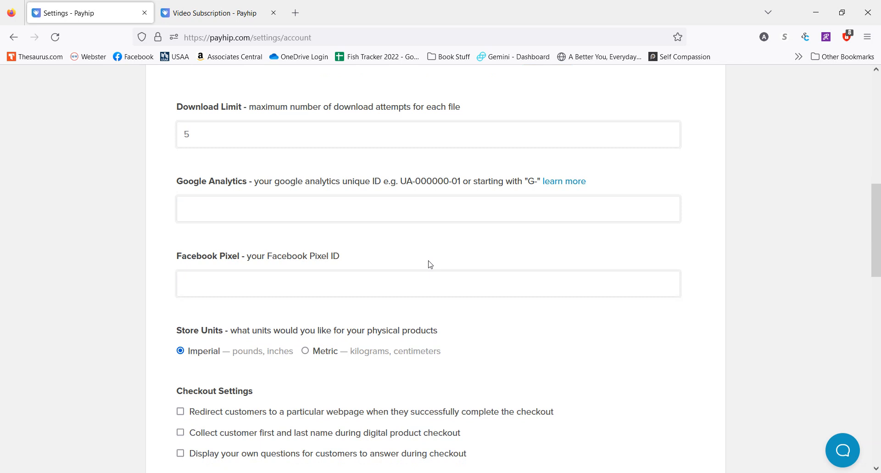
scroll(700, 253, "down", 2)
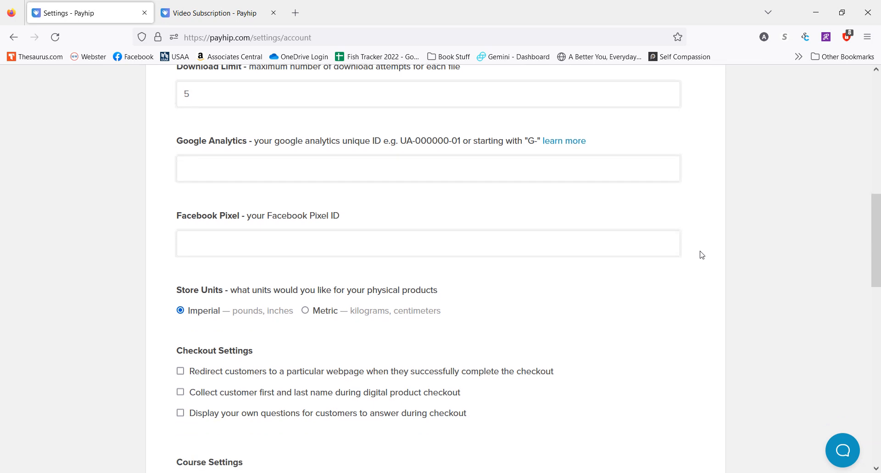
scroll(700, 253, "down", 4)
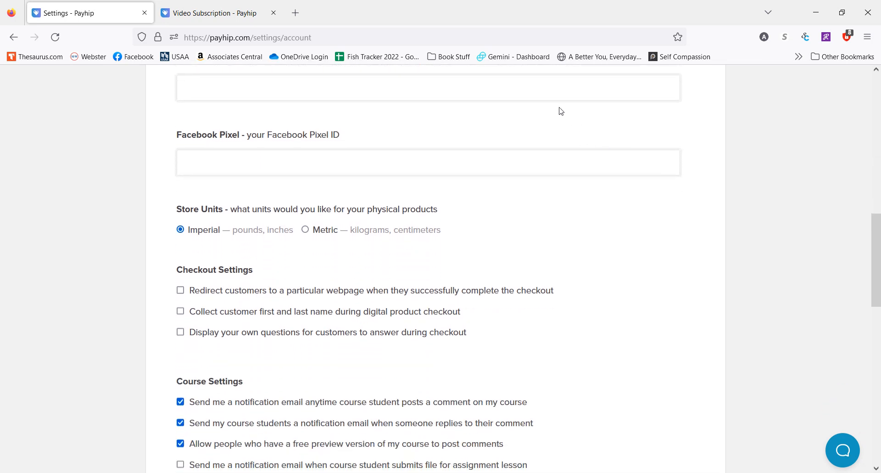
scroll(545, 130, "up", 2)
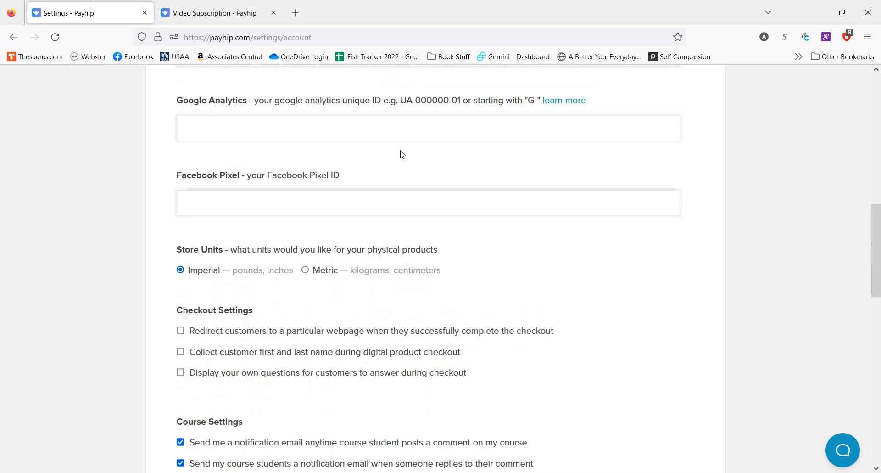
Step: Turn on the checkout success redirect and view its specific-product option, cancelling without adding a redirect page
scroll(729, 178, "down", 4)
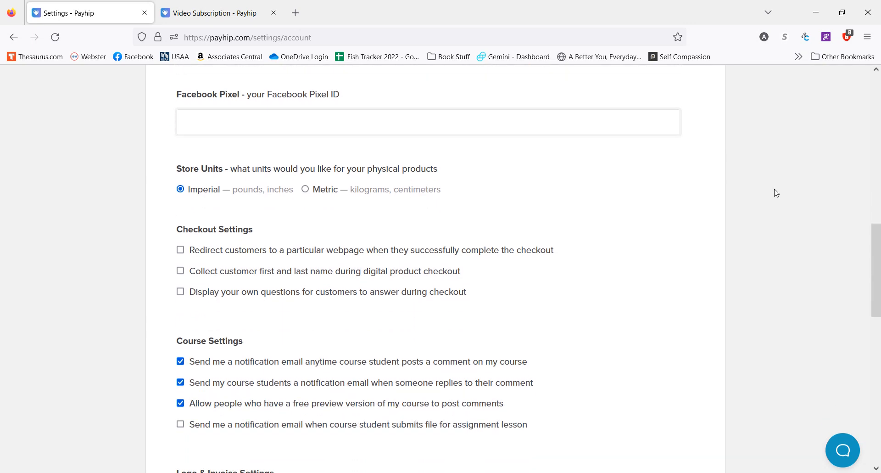
scroll(298, 219, "down", 3)
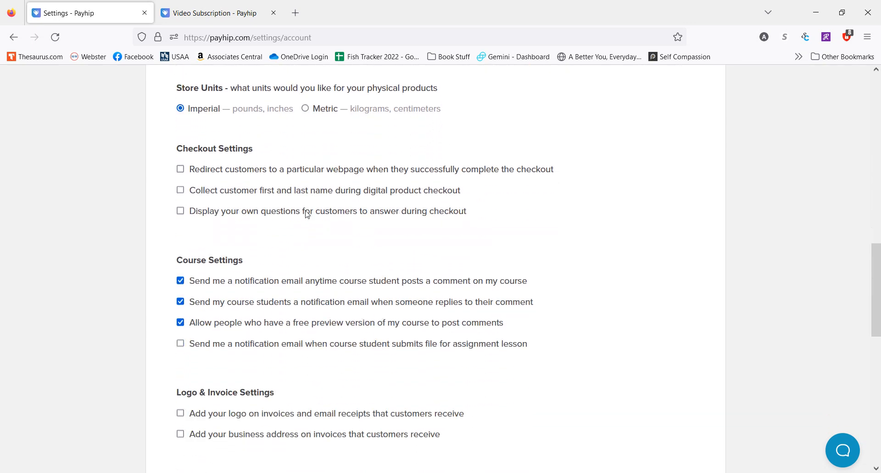
left_click(323, 177)
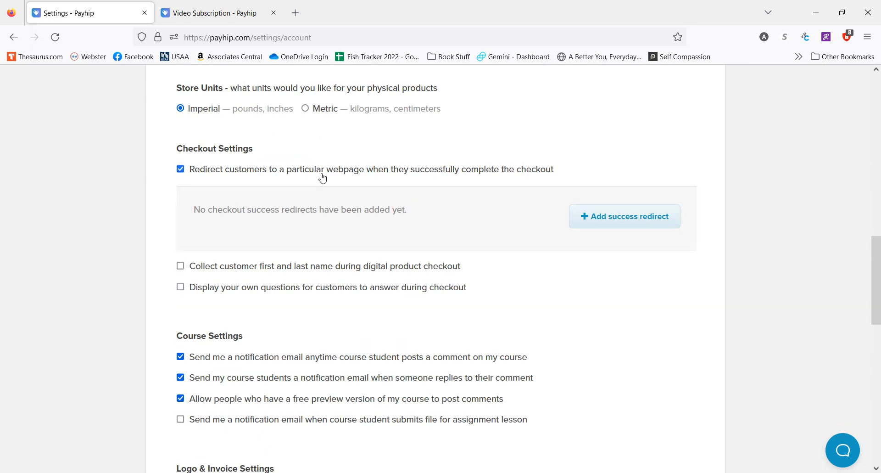
left_click(604, 220)
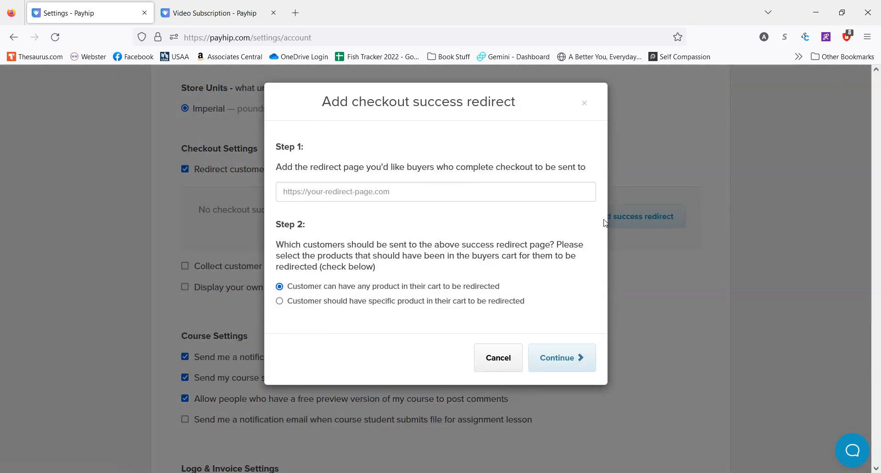
left_click(422, 303)
left_click(498, 399)
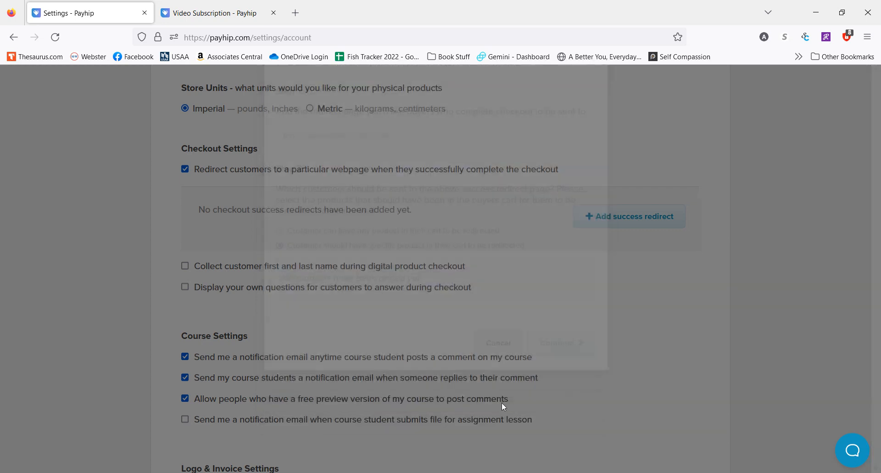
Step: Enable displaying your own questions during checkout, leaving the customer name collection and webpage redirect options unchecked
left_click(305, 270)
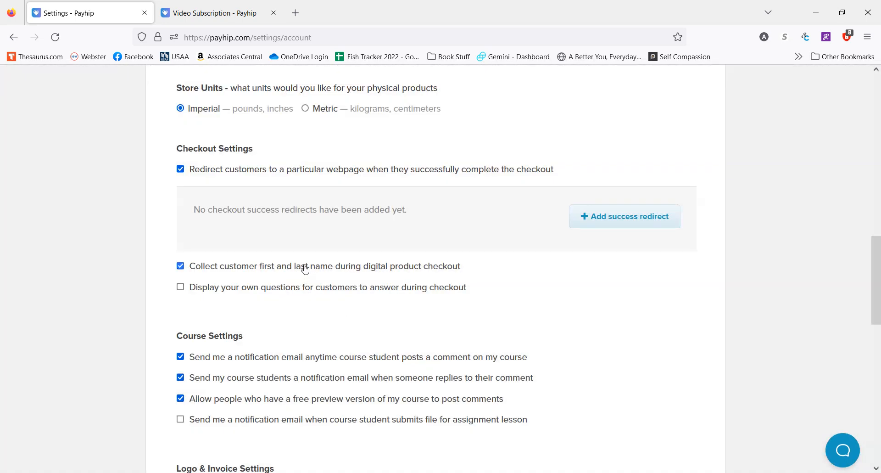
left_click(409, 290)
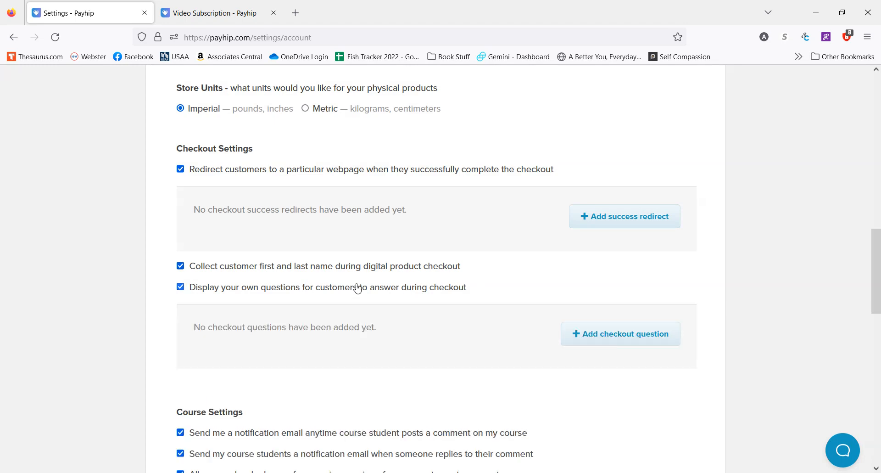
left_click(180, 266)
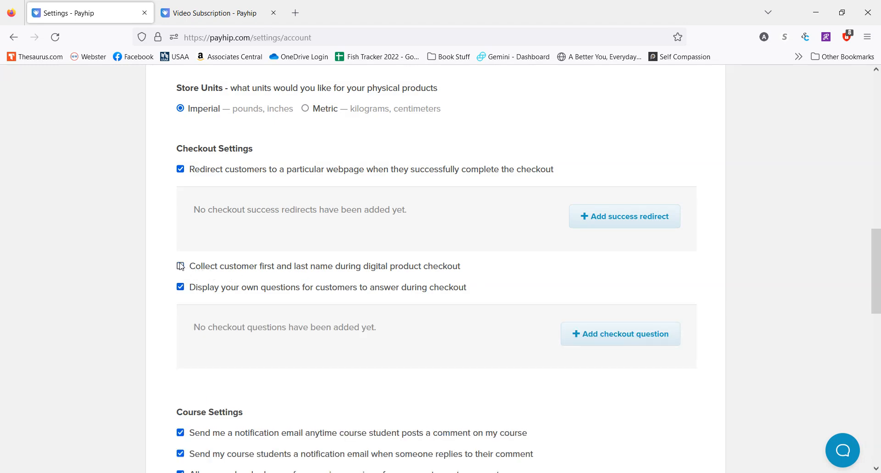
left_click(181, 170)
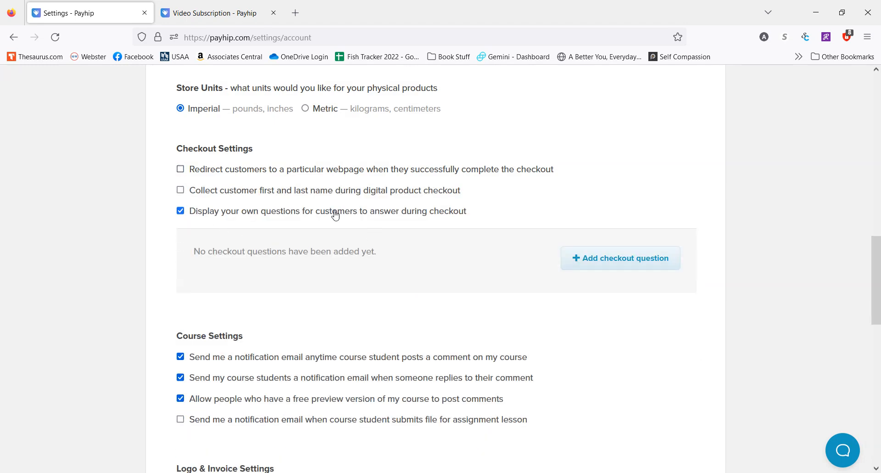
Step: Review the product conditions for a checkout question, including the specific-product option, and cancel without adding a question
left_click(566, 268)
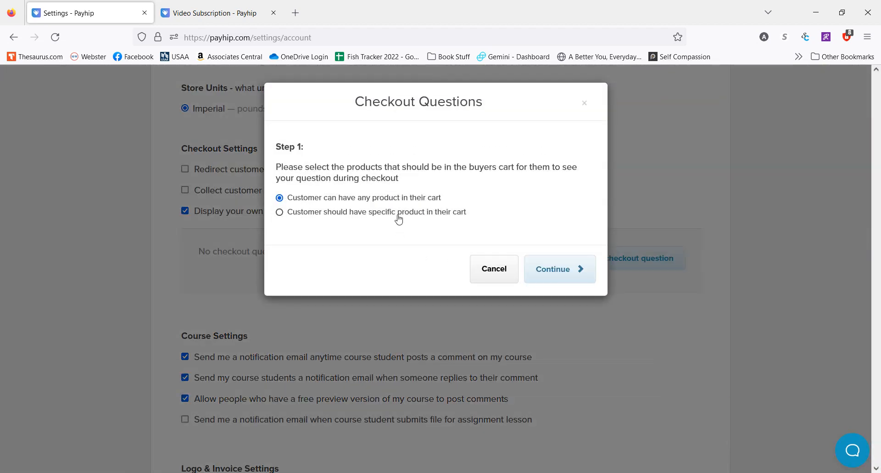
left_click(398, 216)
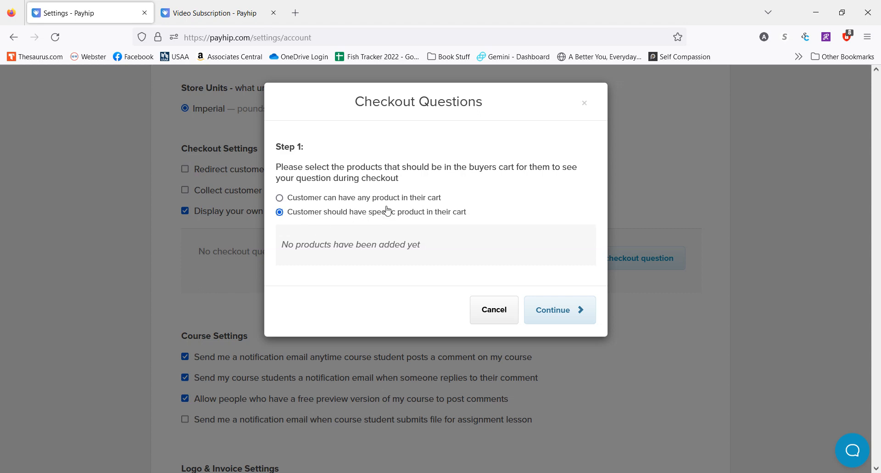
left_click(559, 314)
left_click(446, 323)
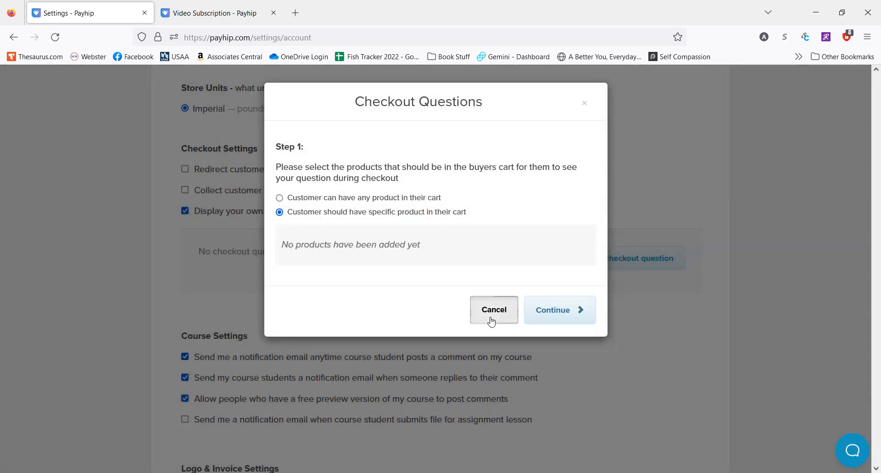
left_click(492, 321)
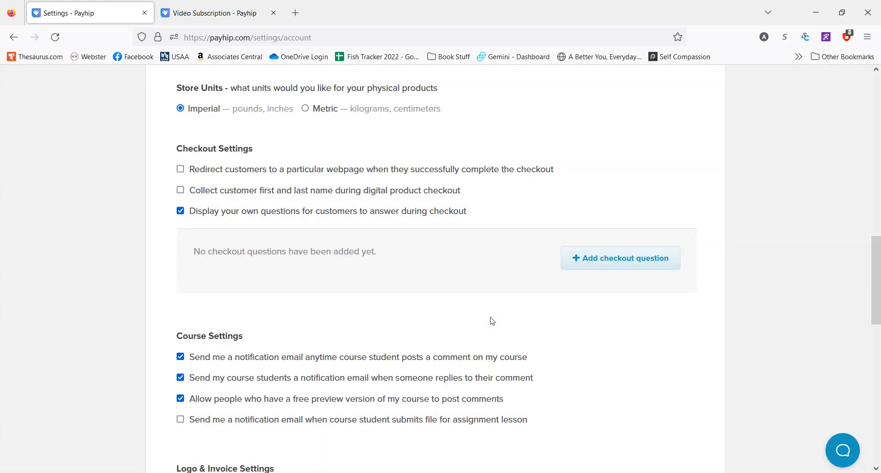
left_click(605, 263)
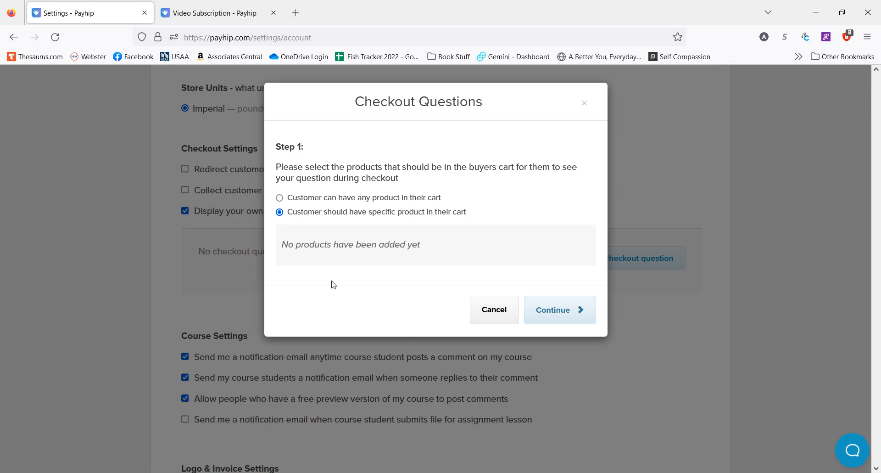
left_click(492, 316)
left_click(498, 317)
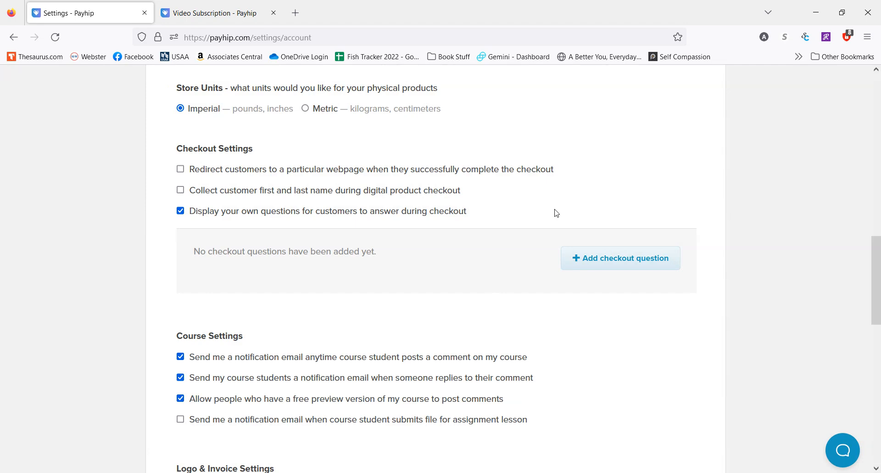
Step: Make customer accounts optional for digital and physical products, below the course, logo and invoice settings
scroll(557, 213, "down", 3)
scroll(561, 210, "down", 2)
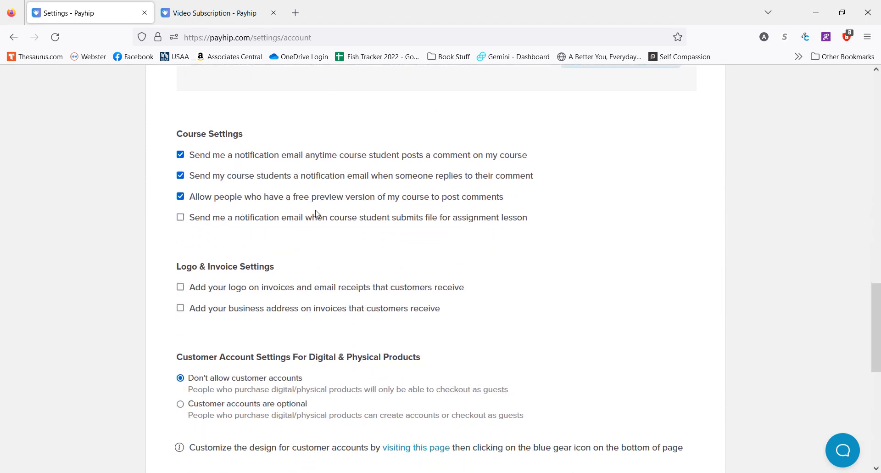
scroll(487, 237, "down", 3)
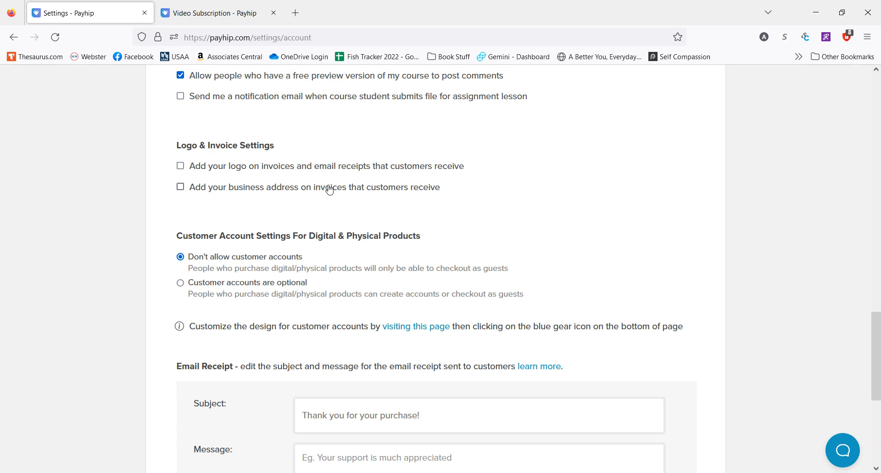
scroll(373, 206, "down", 2)
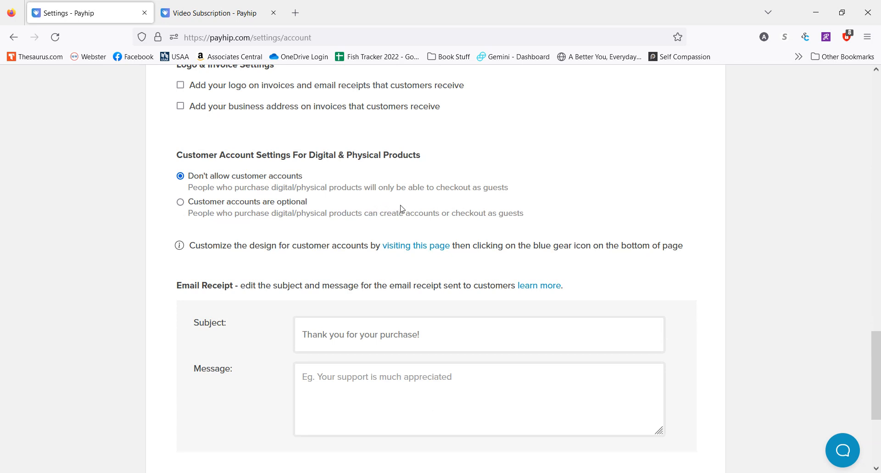
left_click(285, 206)
Step: Open the customer account page in a new tab and go to its account settings
scroll(472, 217, "down", 3)
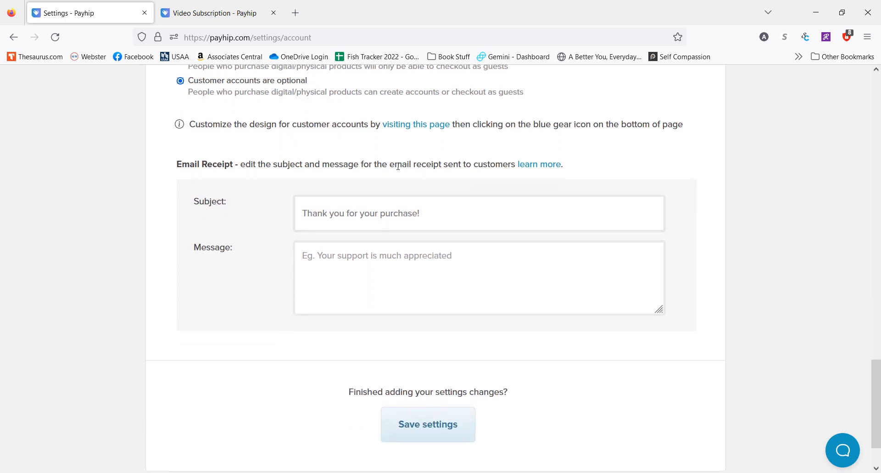
right_click(429, 126)
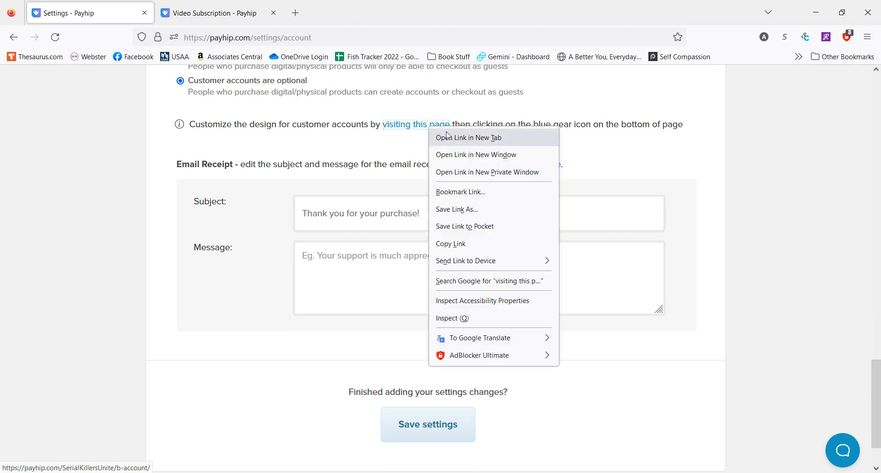
left_click(468, 137)
left_click(201, 14)
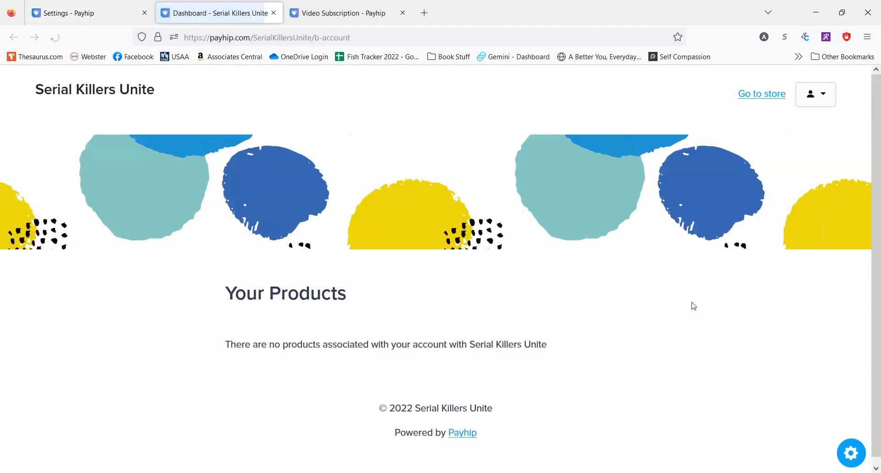
scroll(668, 306, "down", 1)
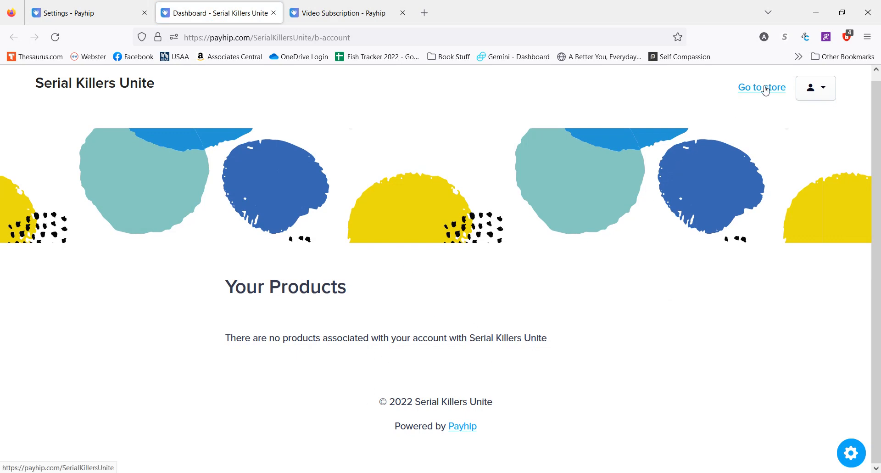
left_click(827, 90)
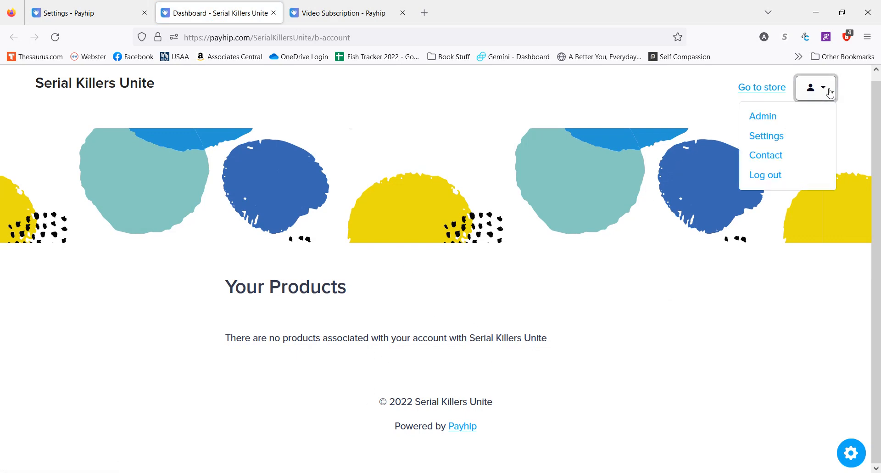
left_click(776, 136)
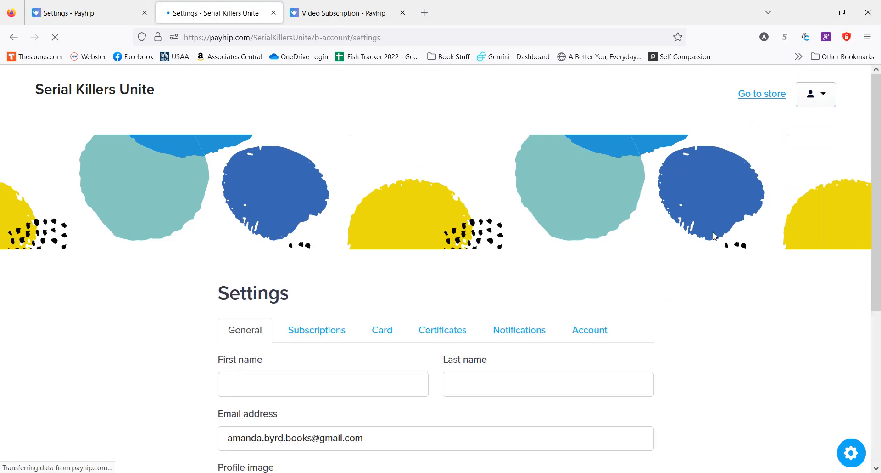
Step: Review the General, Subscriptions, Card, Notifications and Account sections of the customer account settings, and close that page
scroll(715, 236, "down", 4)
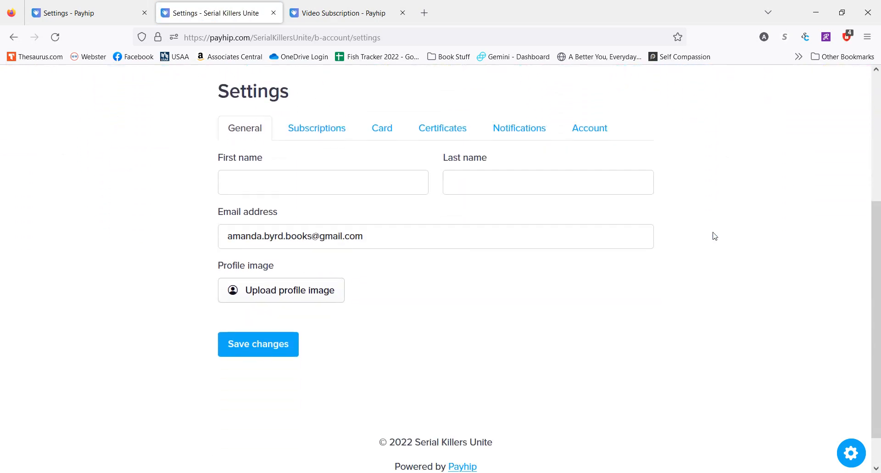
scroll(715, 236, "up", 1)
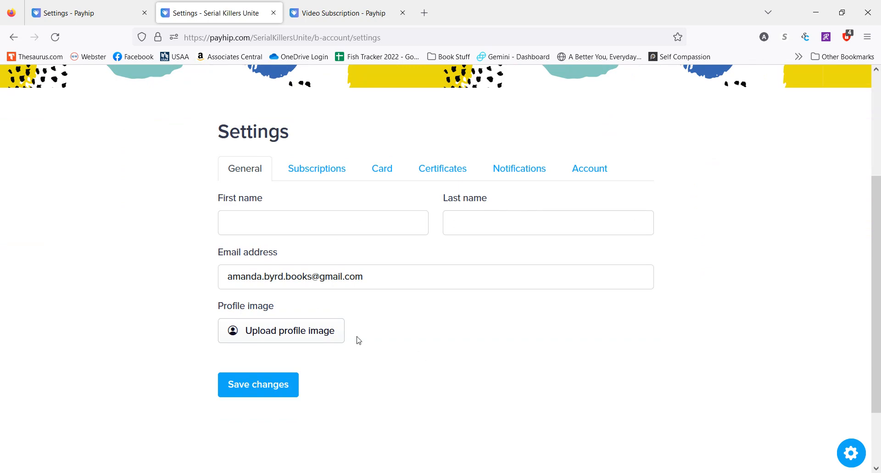
left_click(323, 176)
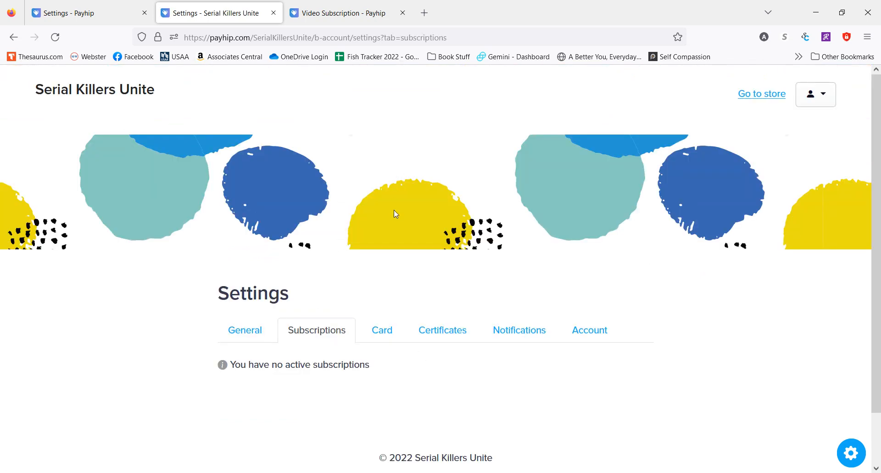
left_click(384, 334)
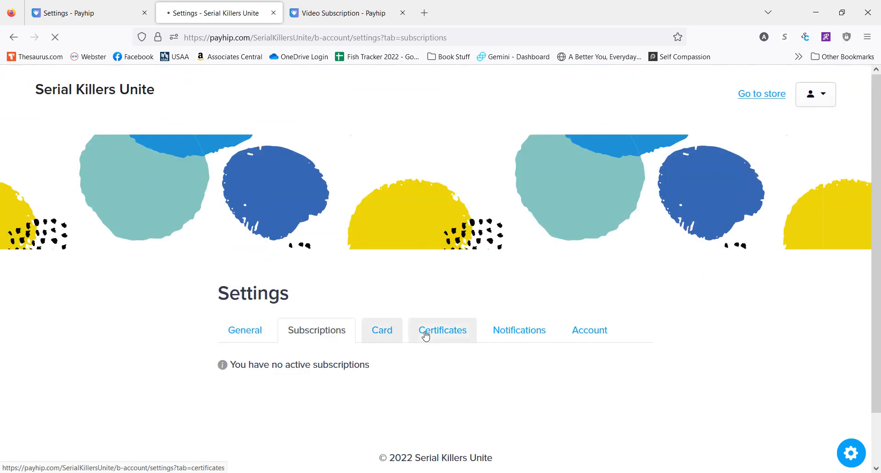
left_click(426, 336)
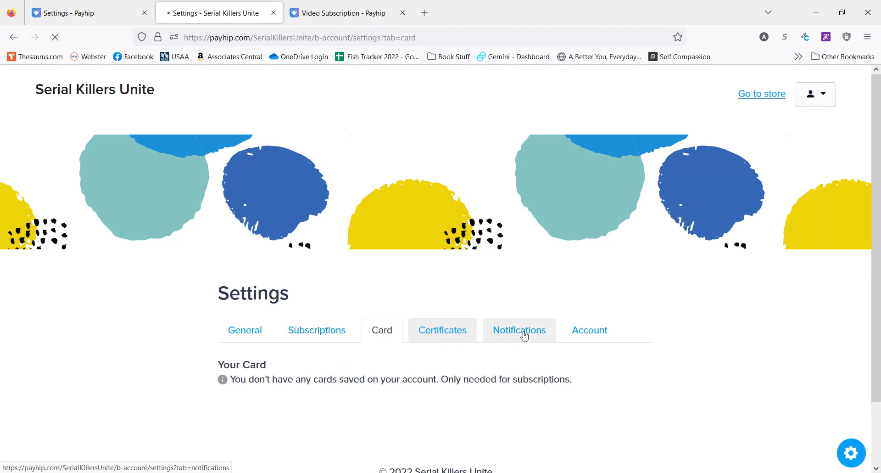
left_click(550, 336)
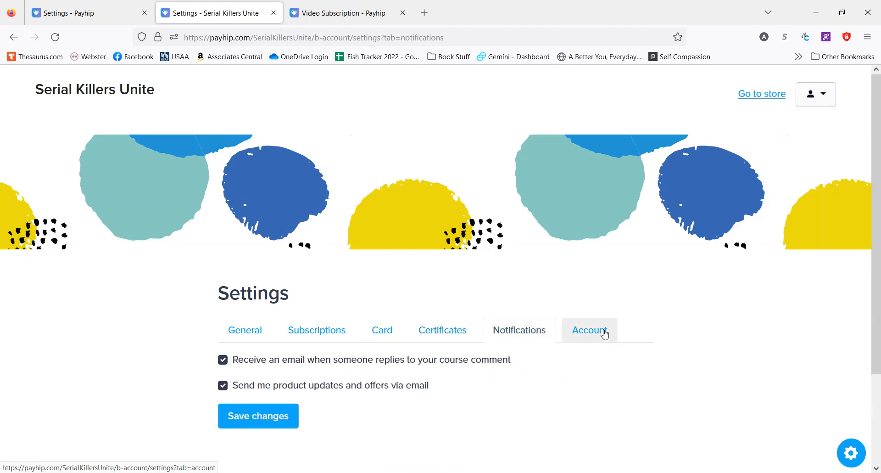
left_click(605, 334)
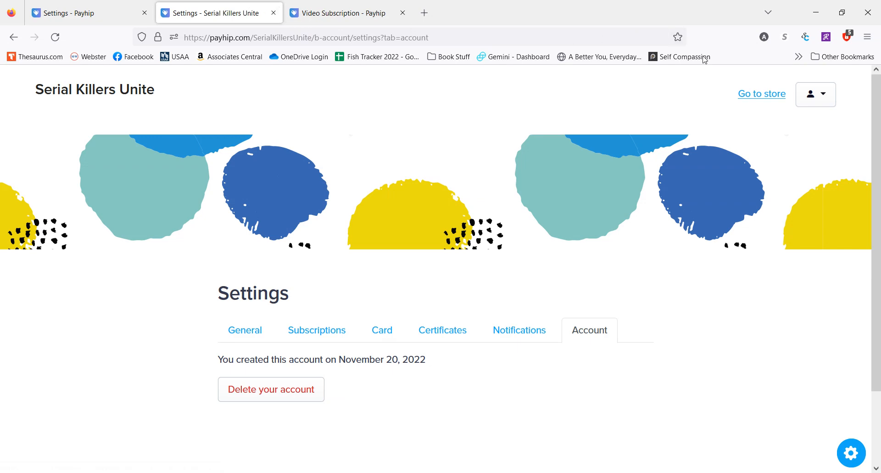
left_click(274, 13)
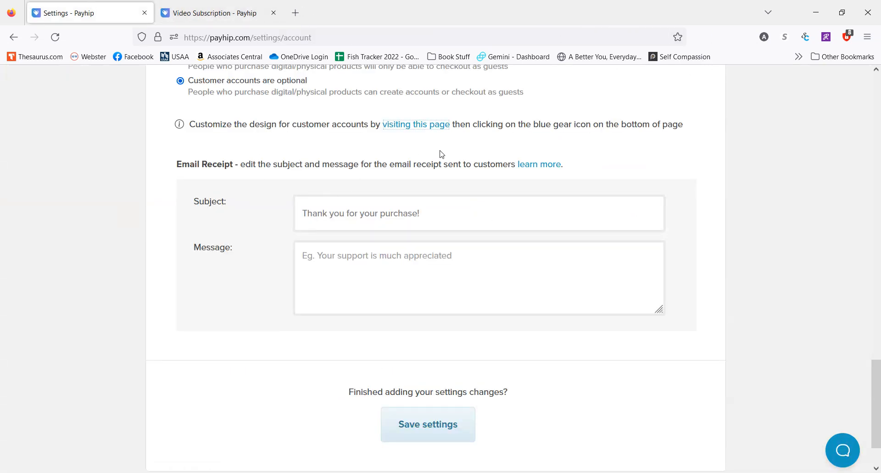
Step: Open the customer account page again in a new tab and show its page customization options
right_click(426, 128)
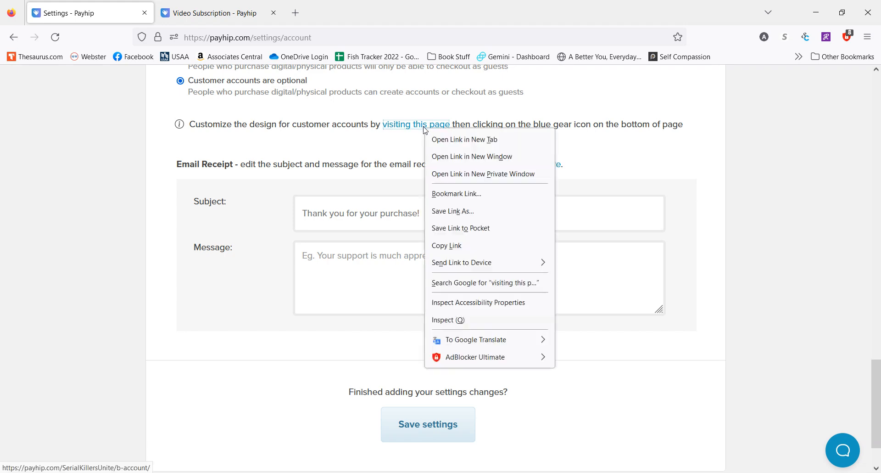
left_click(437, 139)
left_click(213, 12)
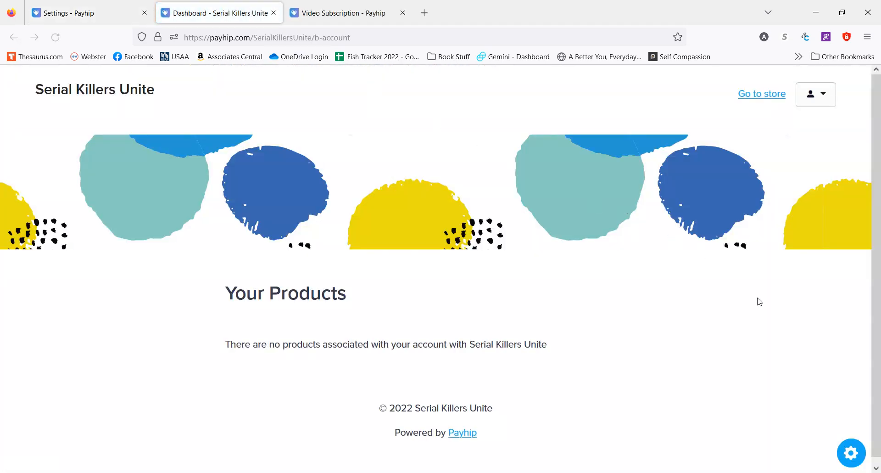
left_click(849, 453)
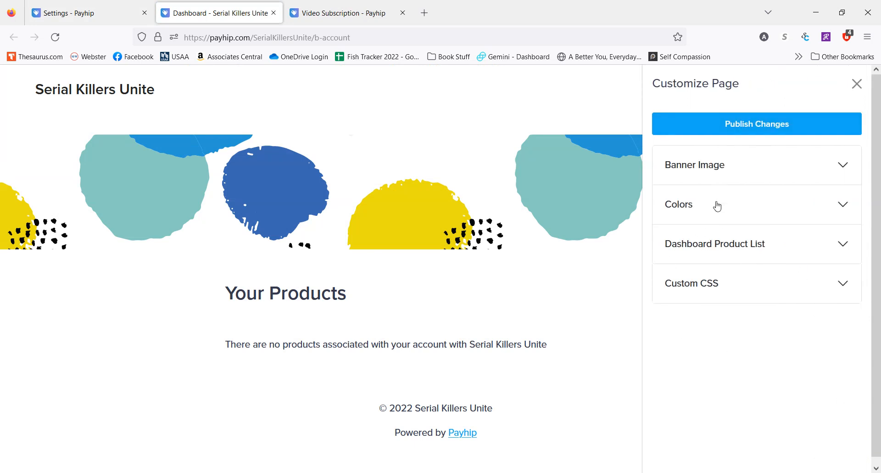
Step: Review the Custom CSS, Dashboard Product List, Colors and Banner Image customization options, and close the customer account page
left_click(713, 296)
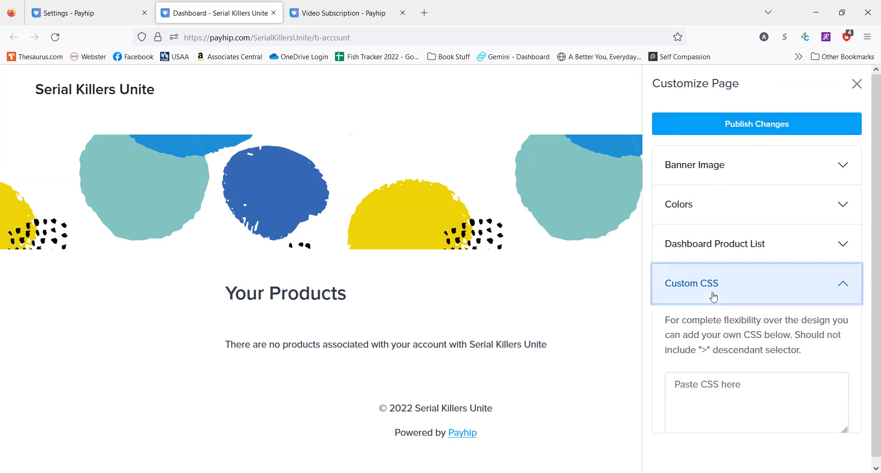
left_click(757, 250)
left_click(707, 208)
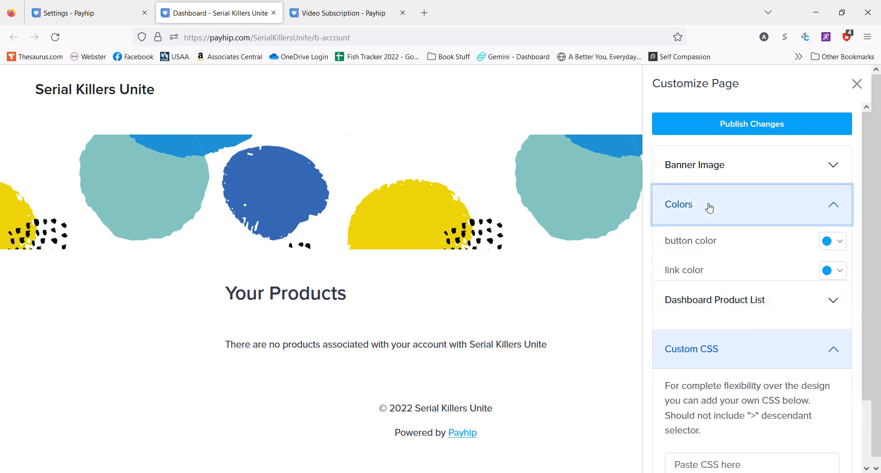
left_click(715, 178)
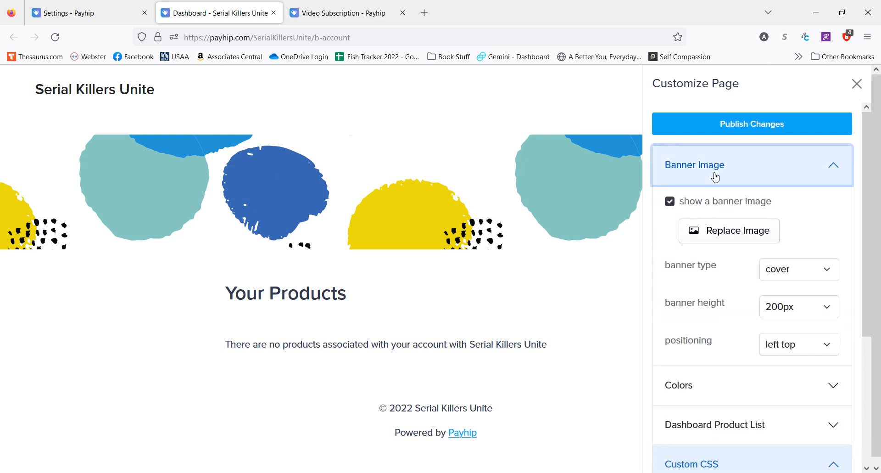
scroll(711, 290, "down", 4)
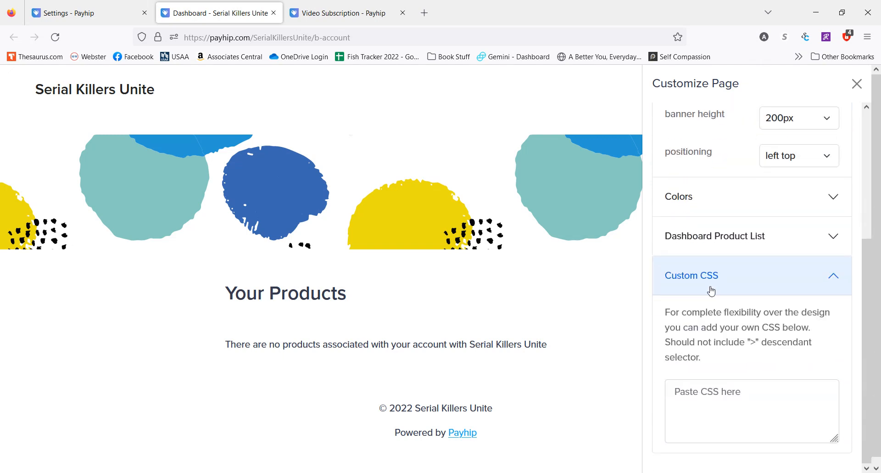
left_click(857, 84)
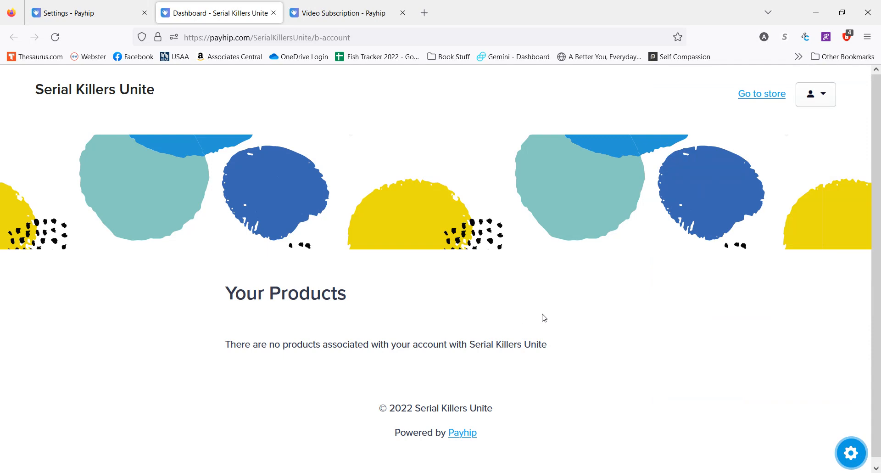
left_click(273, 12)
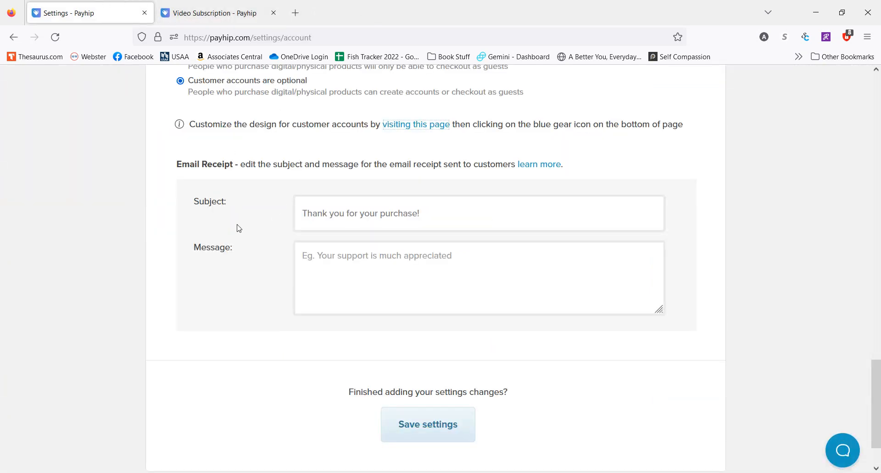
Step: Review the email receipt subject and message fields, and open the login settings for changing the email or password
scroll(239, 228, "down", 2)
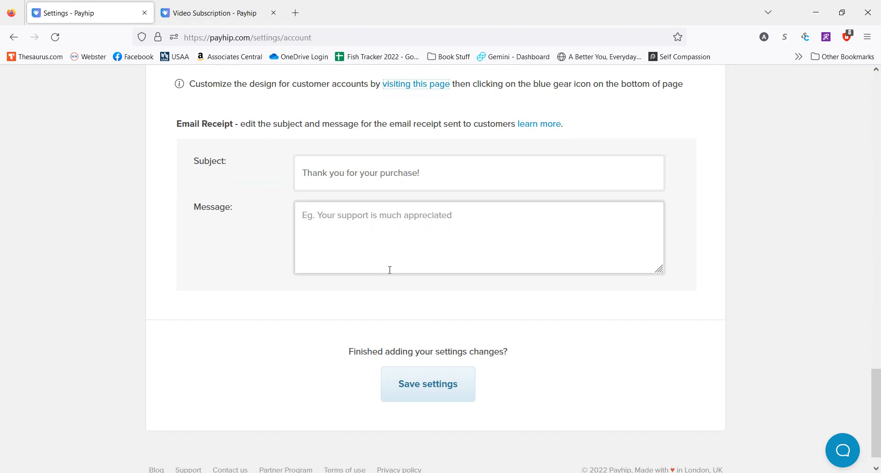
left_click(468, 173)
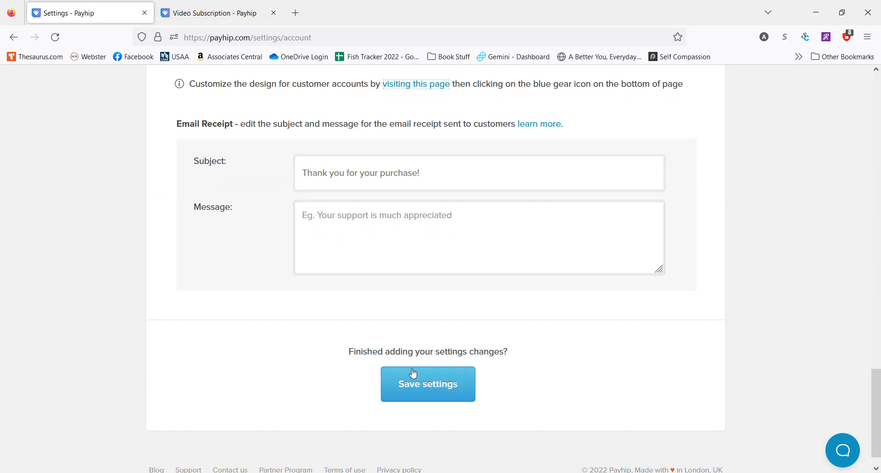
scroll(527, 390, "up", 4)
scroll(527, 390, "up", 18)
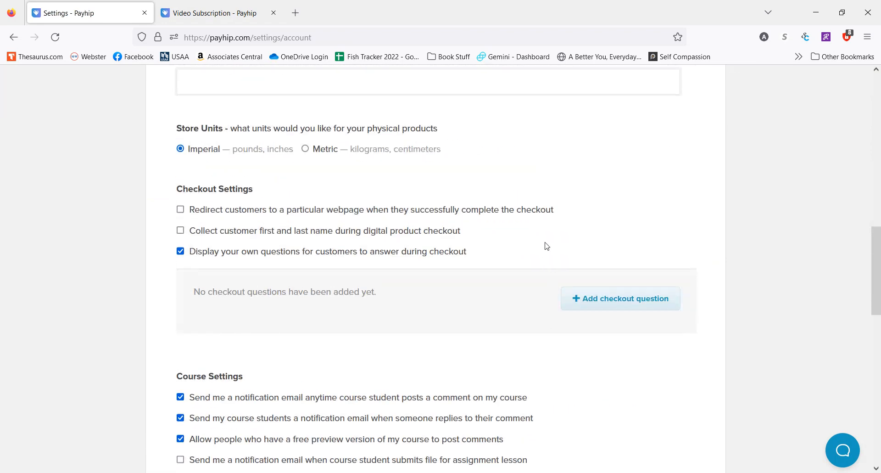
scroll(547, 246, "up", 3)
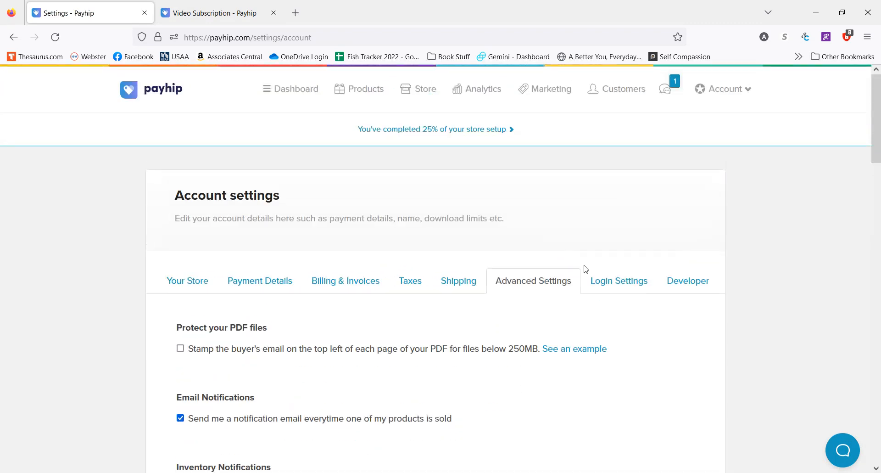
left_click(600, 291)
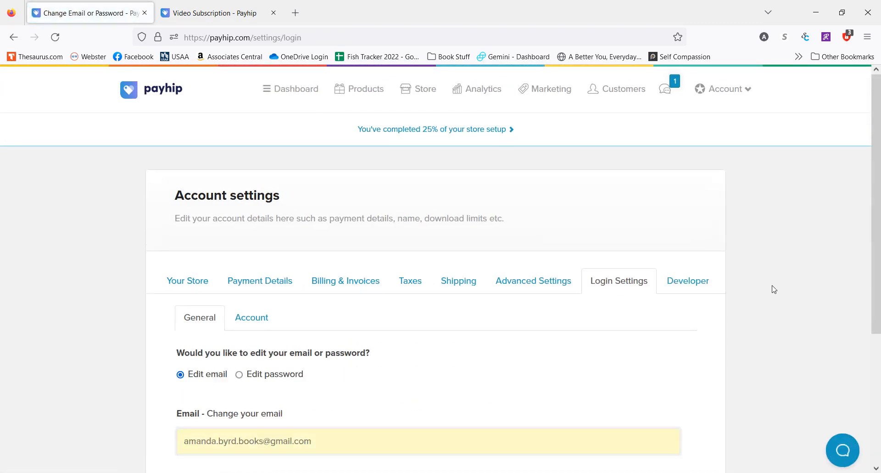
scroll(772, 289, "down", 3)
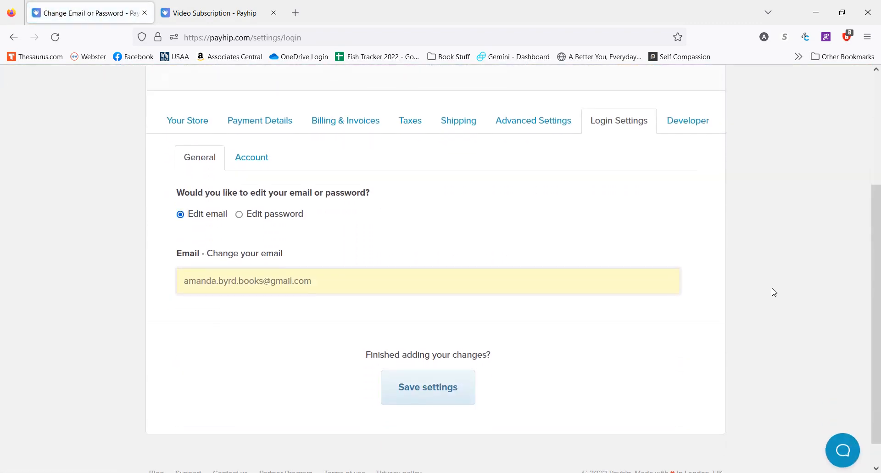
Step: Open the developer settings and examine the API key and ping endpoint options
left_click(701, 120)
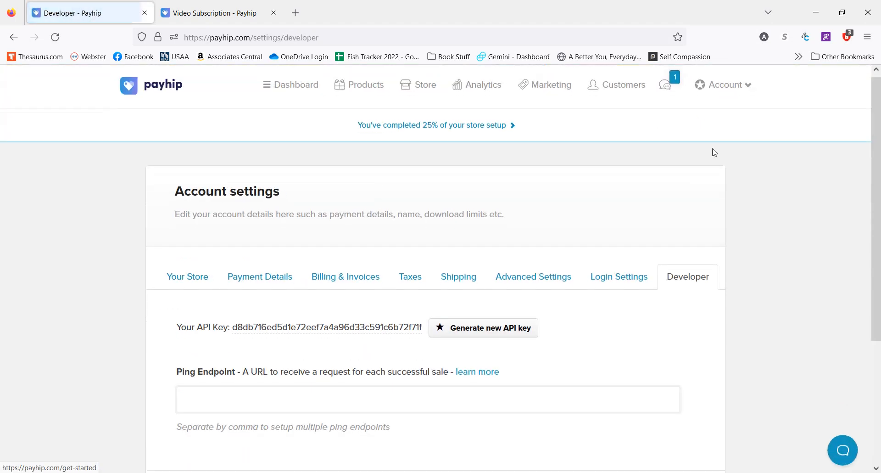
scroll(757, 223, "down", 3)
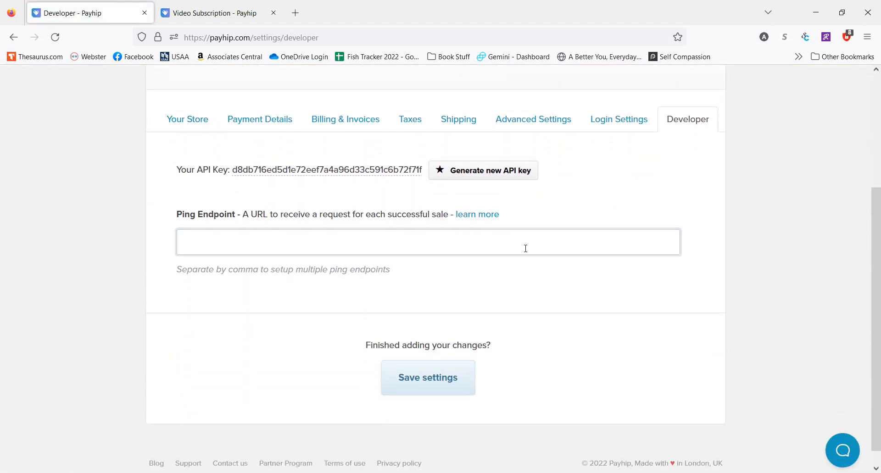
scroll(526, 249, "up", 1)
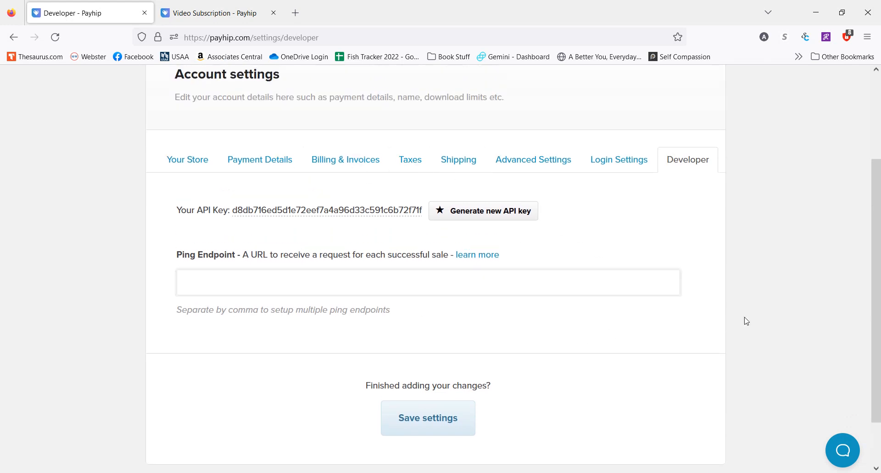
scroll(758, 320, "up", 1)
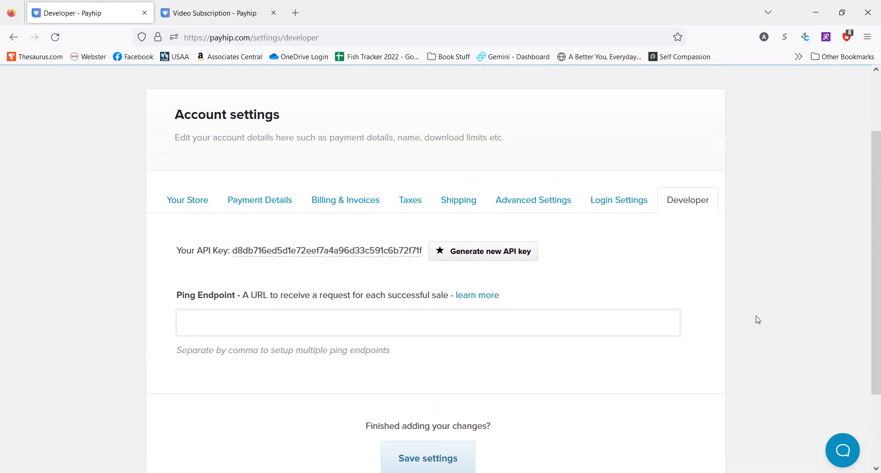
scroll(758, 320, "up", 2)
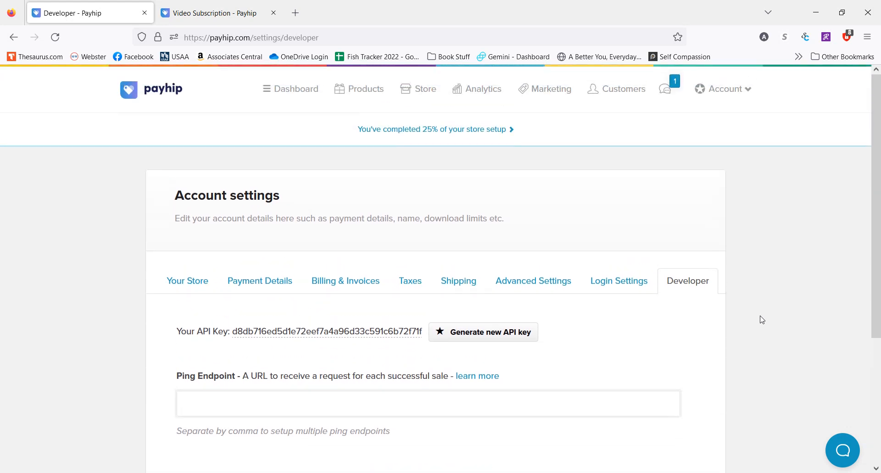
scroll(762, 320, "down", 1)
scroll(761, 320, "down", 2)
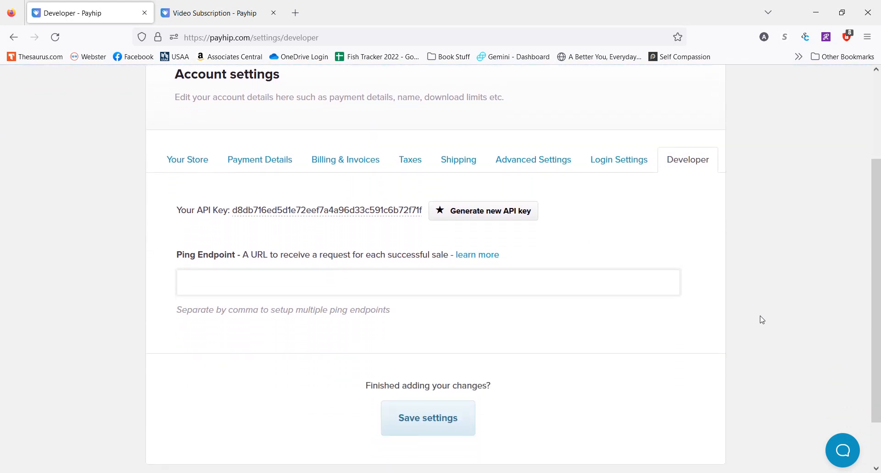
scroll(762, 320, "up", 1)
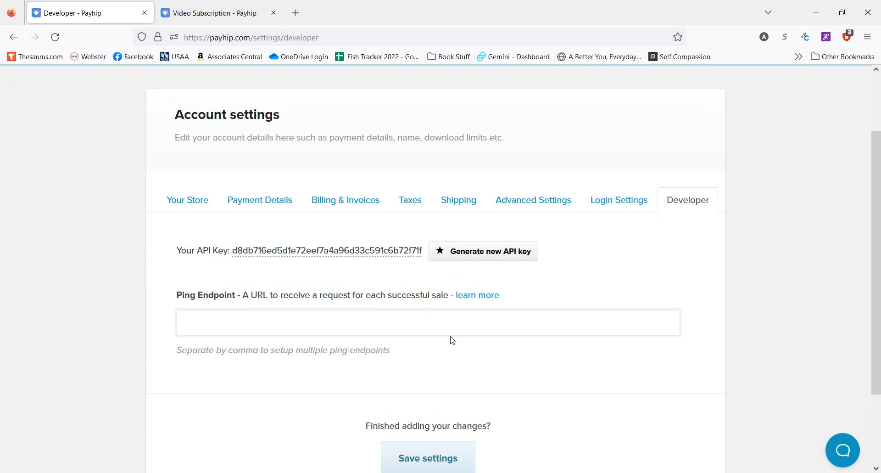
Step: Open the Marketing page and view its Coupons and Social Discounts sections
scroll(697, 373, "up", 2)
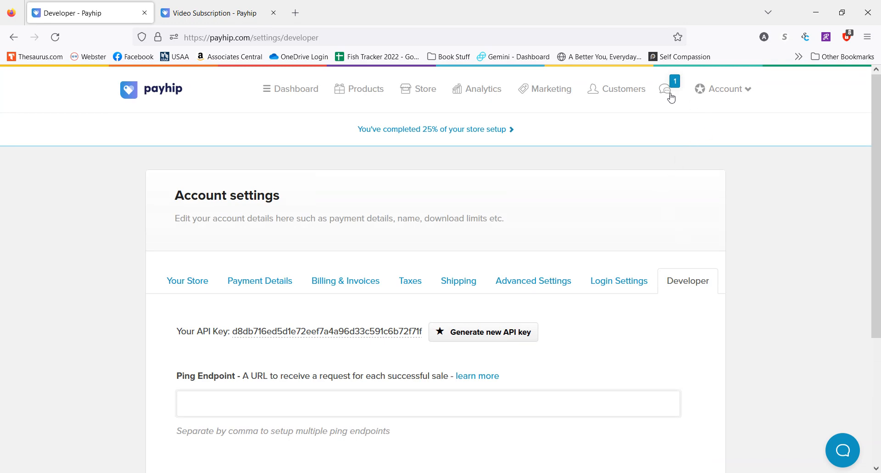
left_click(542, 93)
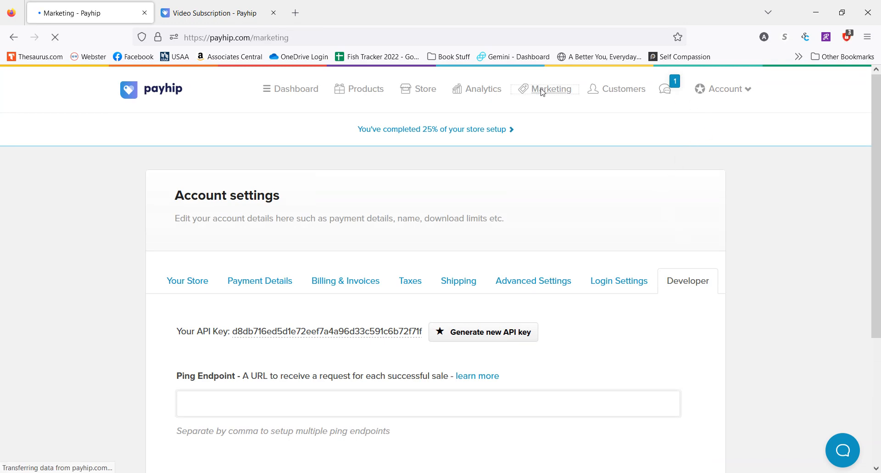
scroll(679, 227, "down", 2)
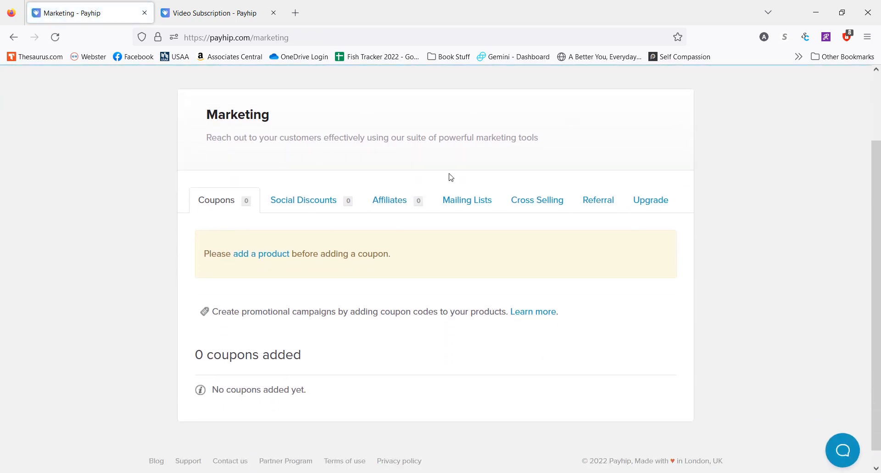
left_click(305, 205)
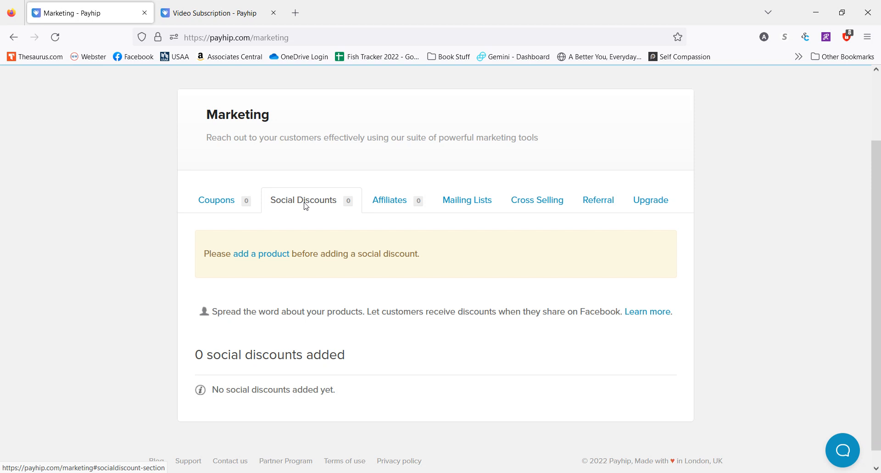
Step: Open the Store Builder in a new tab, view its page, and close that tab
scroll(466, 191, "up", 3)
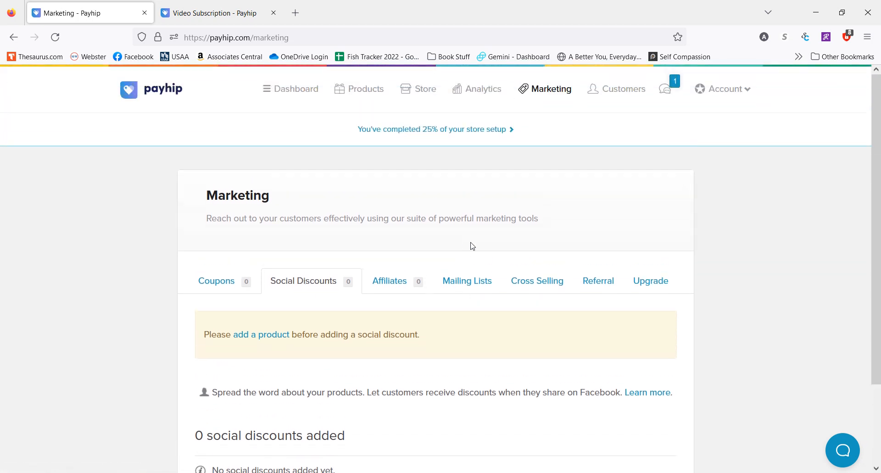
left_click(727, 94)
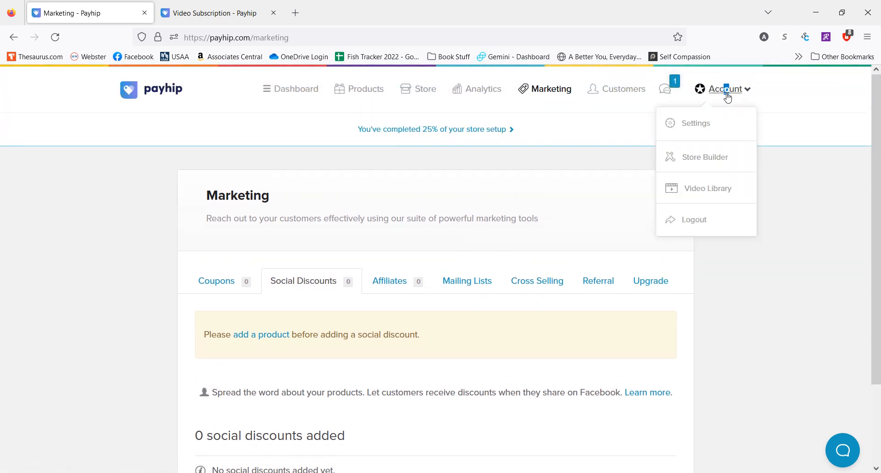
right_click(716, 159)
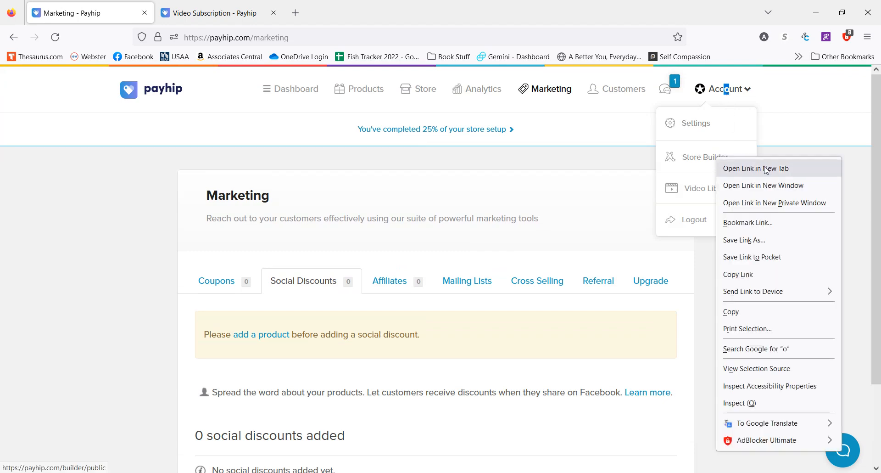
left_click(734, 167)
left_click(203, 5)
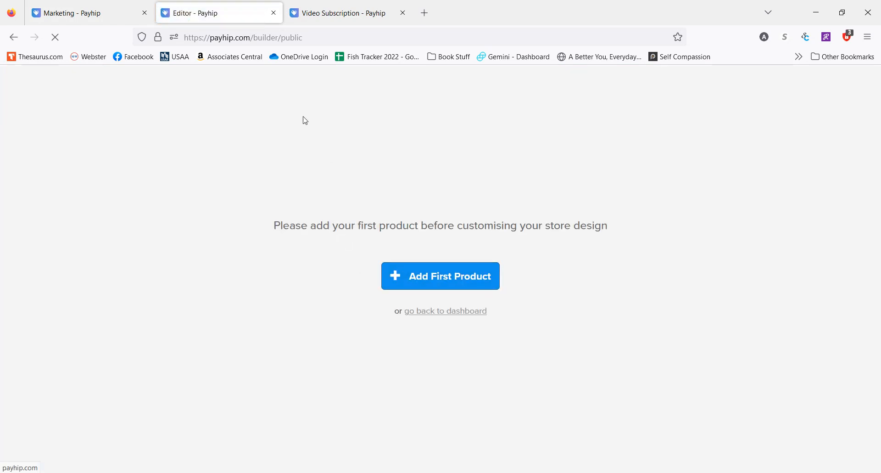
left_click(274, 13)
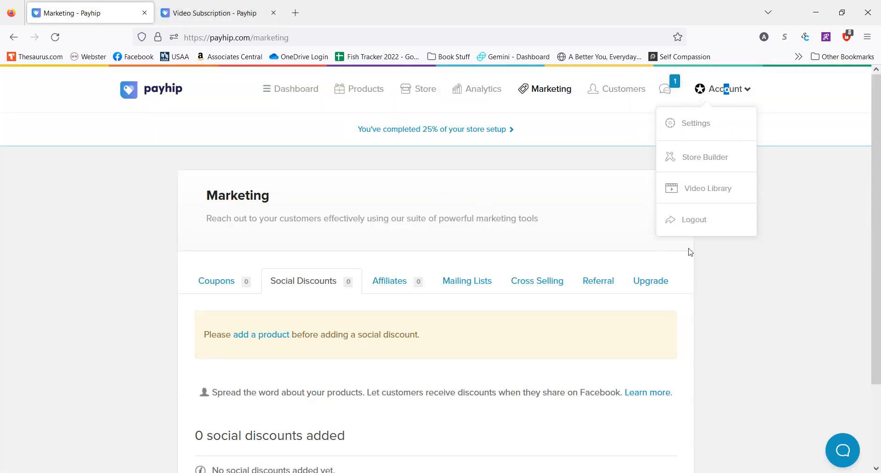
scroll(418, 338, "down", 3)
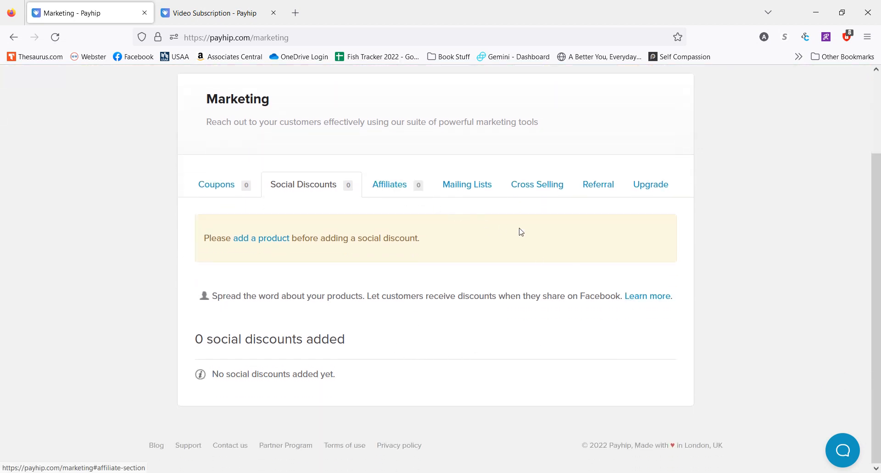
scroll(522, 231, "up", 3)
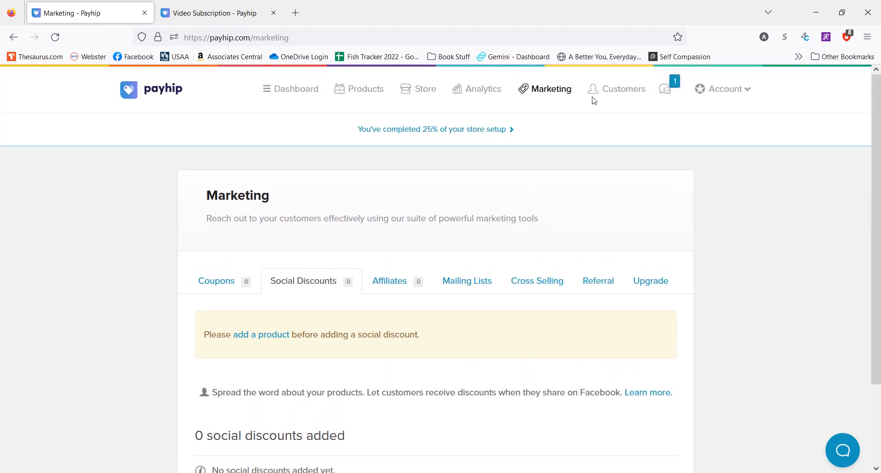
right_click(601, 91)
left_click(517, 146)
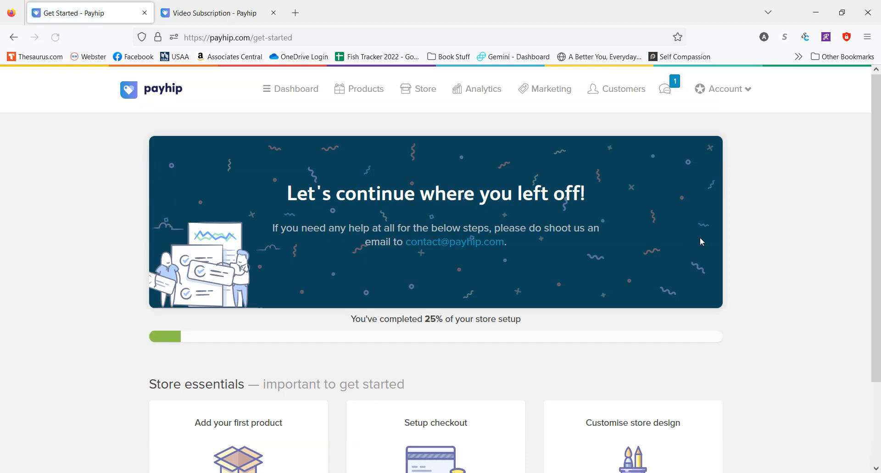
Step: Go back to the Marketing page and review the Social Discounts and Affiliates sections
left_click(556, 94)
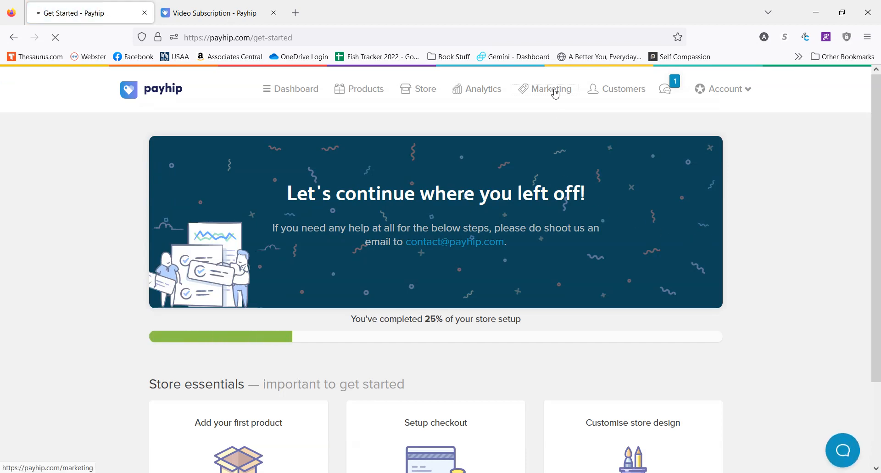
scroll(737, 216, "down", 2)
scroll(737, 216, "down", 1)
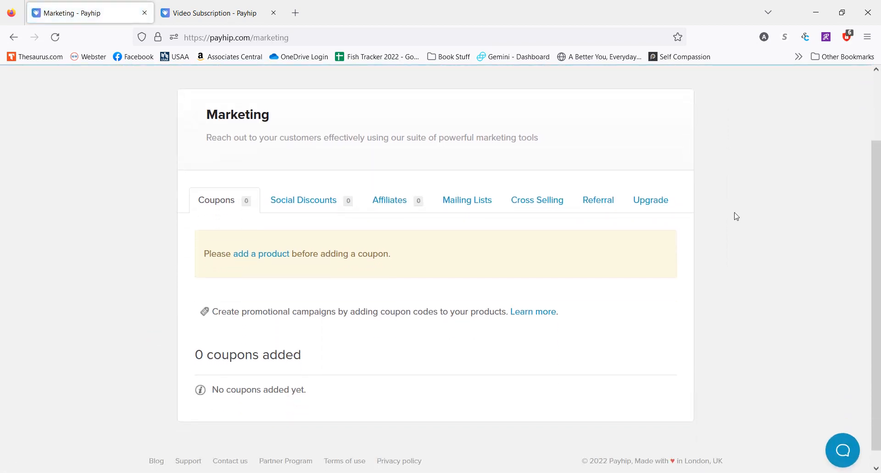
left_click(328, 181)
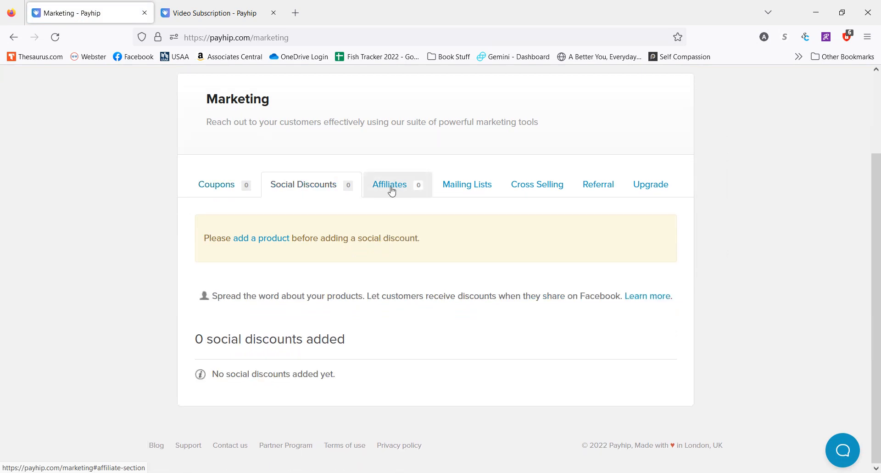
left_click(391, 185)
scroll(706, 255, "down", 2)
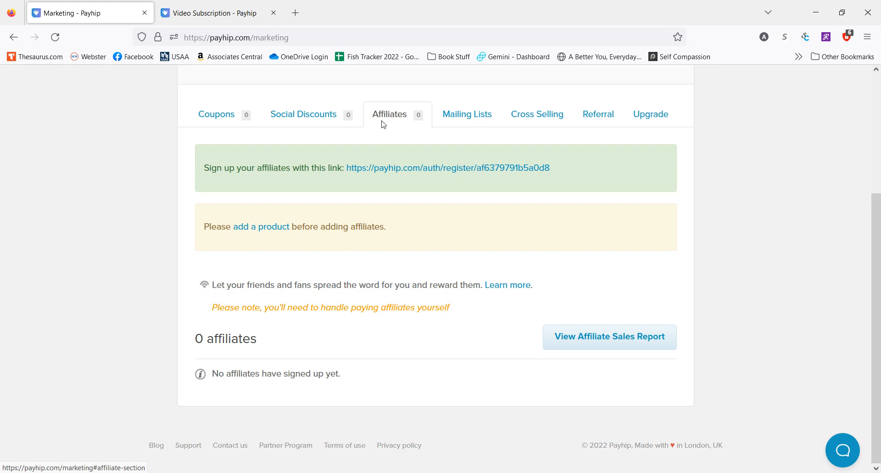
Step: Open the mailing list setup from the Mailing Lists section and examine the available email service providers
left_click(460, 121)
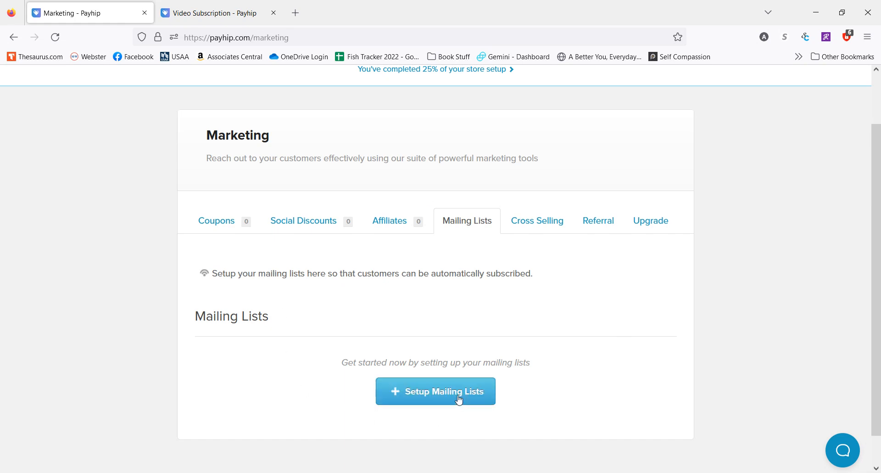
scroll(564, 349, "down", 2)
left_click(461, 366)
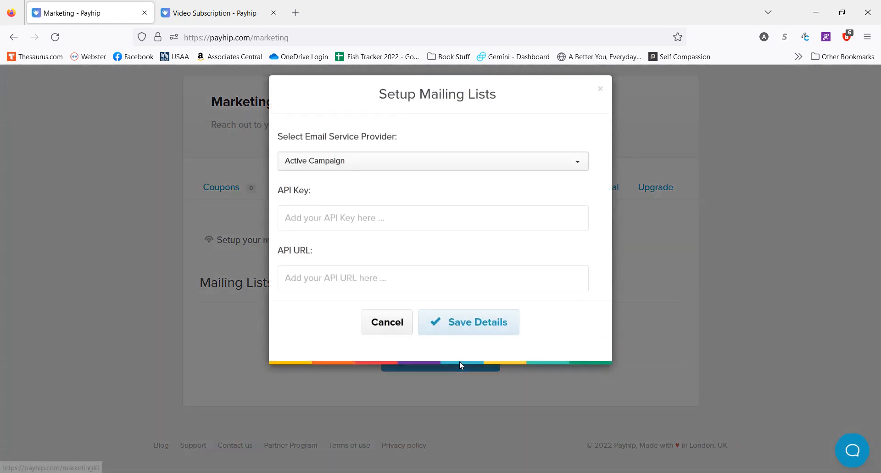
left_click(444, 171)
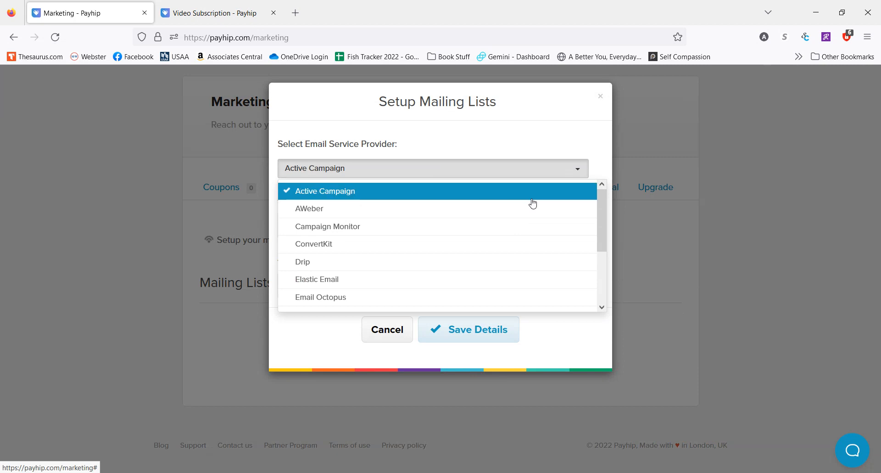
scroll(533, 203, "down", 2)
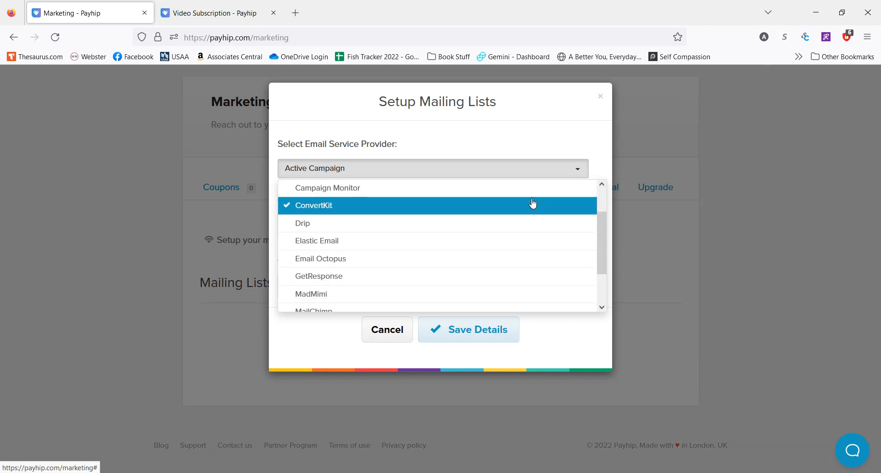
scroll(533, 204, "down", 3)
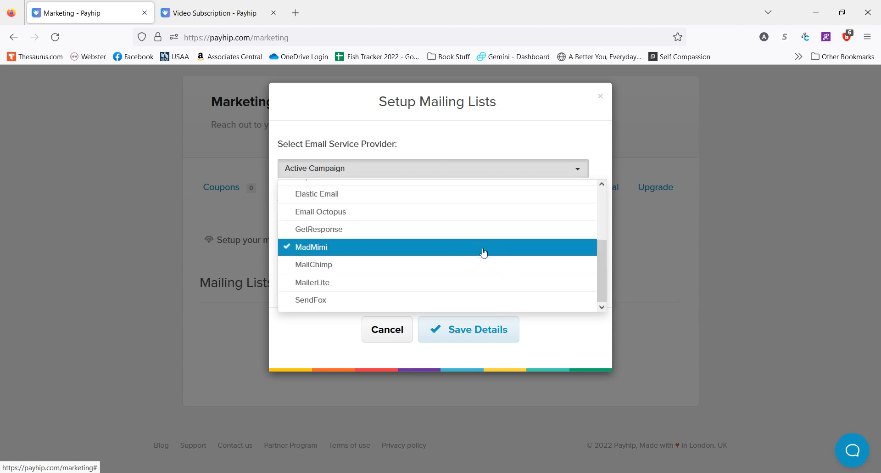
Step: Compare the setup fields for MailerLite, MailChimp, SendFox, Email Octopus, Active Campaign and AWeber, and cancel the mailing list setup
left_click(481, 282)
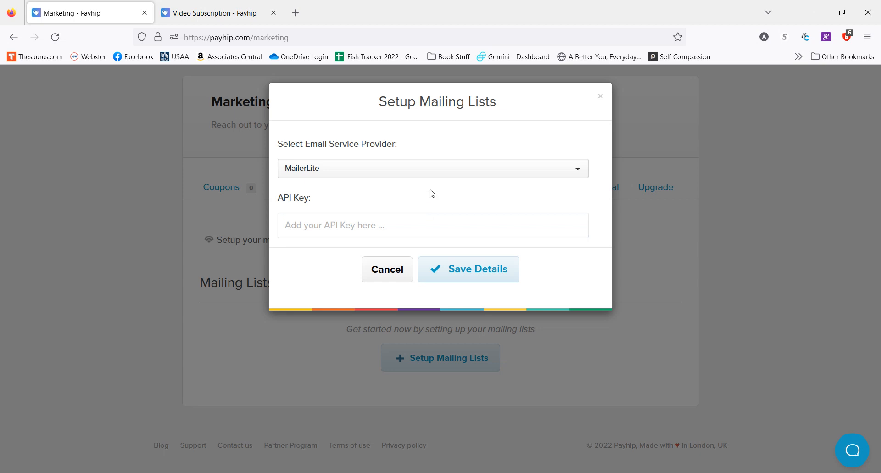
left_click(436, 175)
left_click(434, 262)
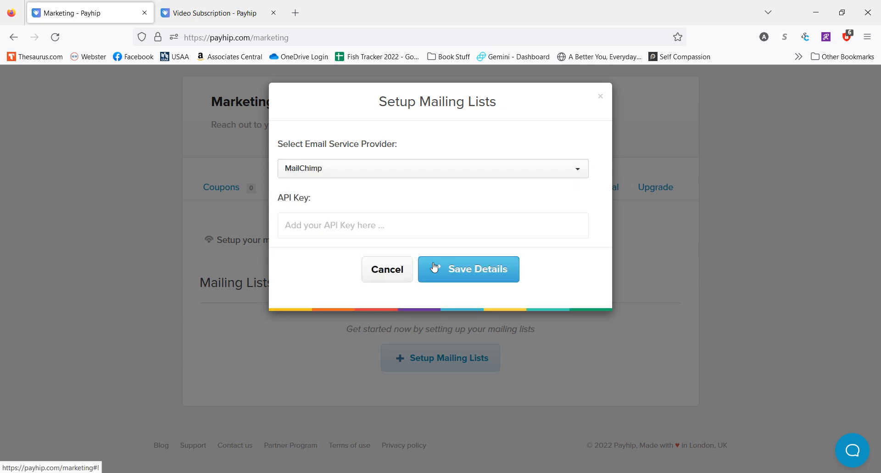
left_click(431, 174)
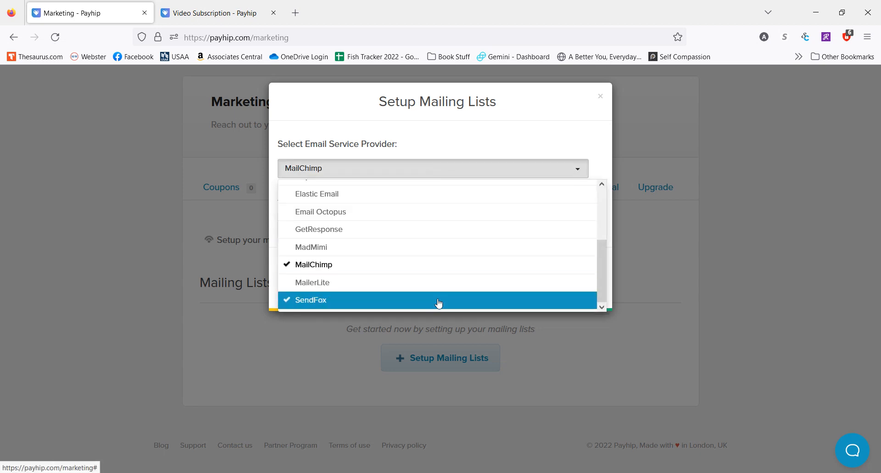
left_click(438, 303)
left_click(458, 166)
left_click(452, 211)
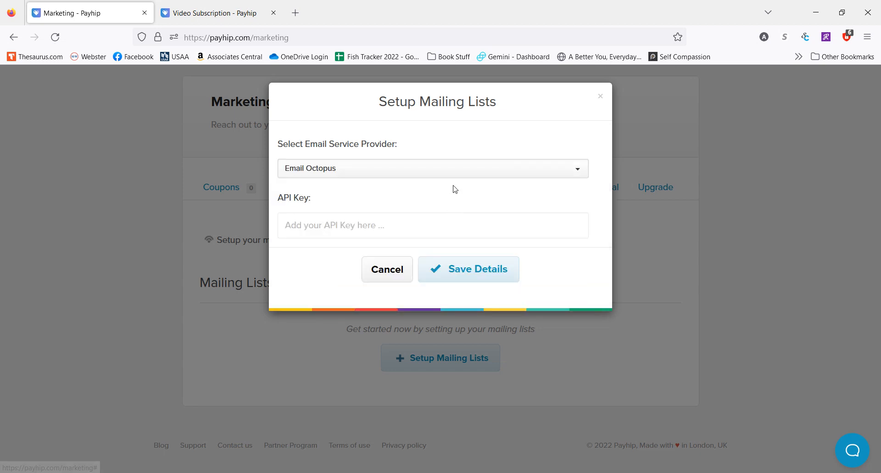
left_click(454, 173)
scroll(455, 213, "up", 2)
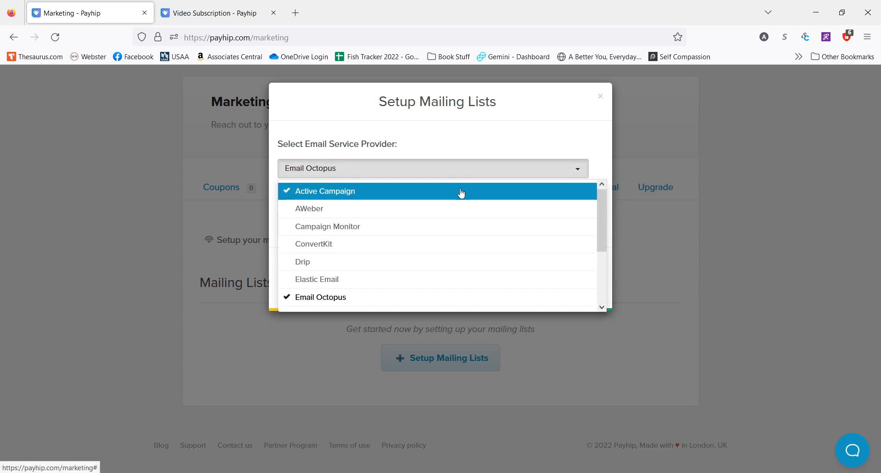
left_click(461, 193)
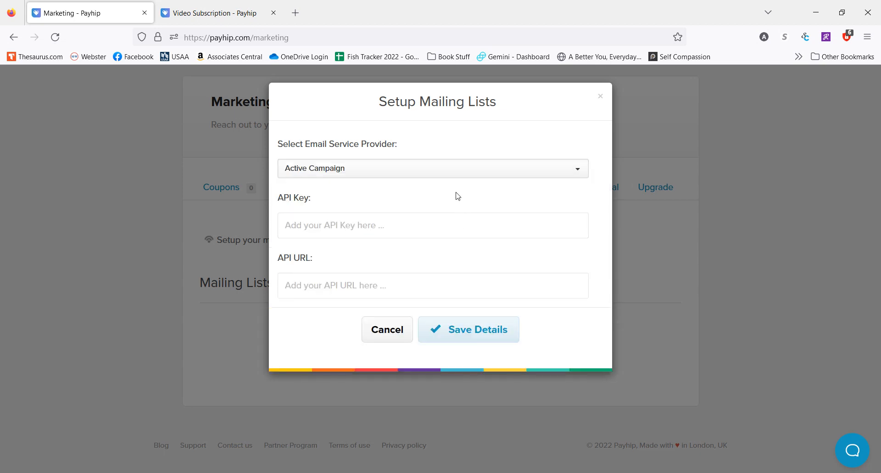
left_click(456, 177)
left_click(451, 210)
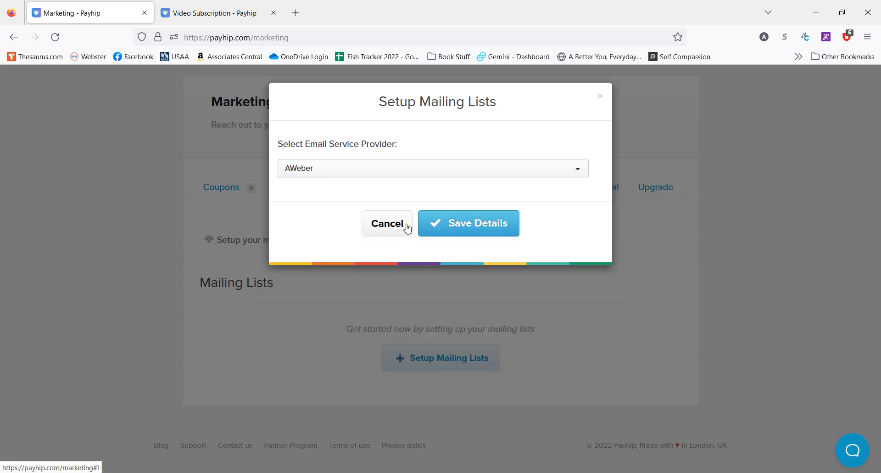
left_click(374, 224)
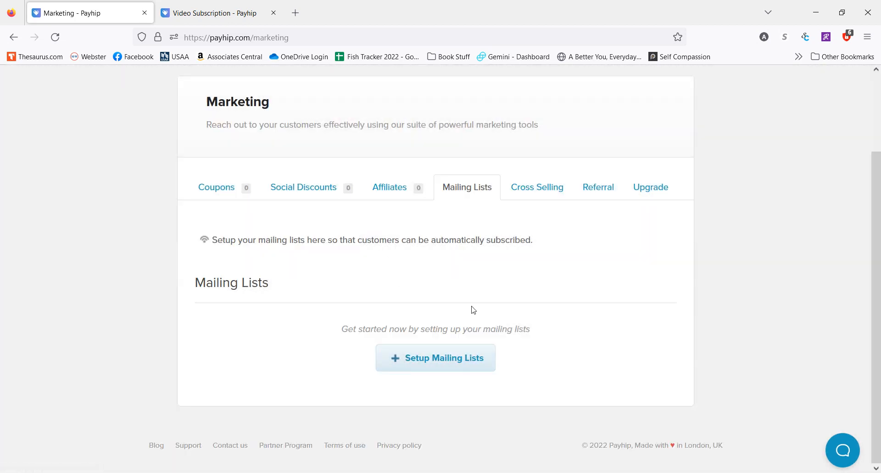
Step: Review the Cross Selling, Referral and Upgrade sections of the Marketing page
scroll(474, 310, "up", 2)
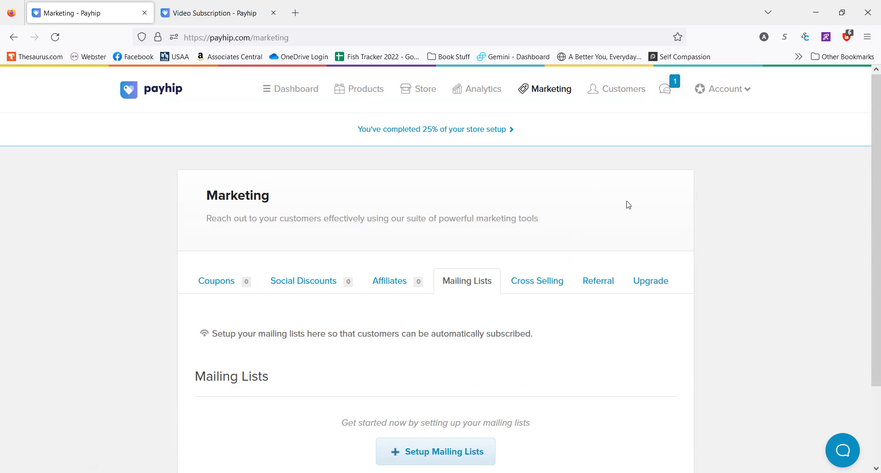
left_click(541, 284)
scroll(679, 268, "down", 2)
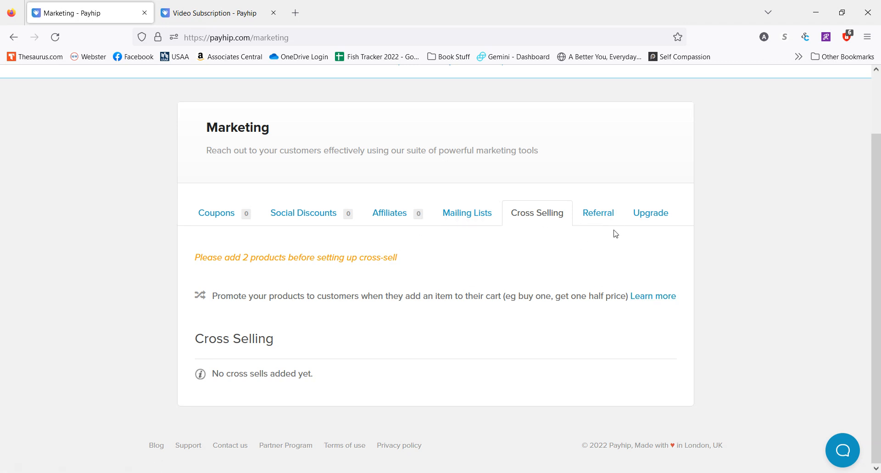
left_click(601, 216)
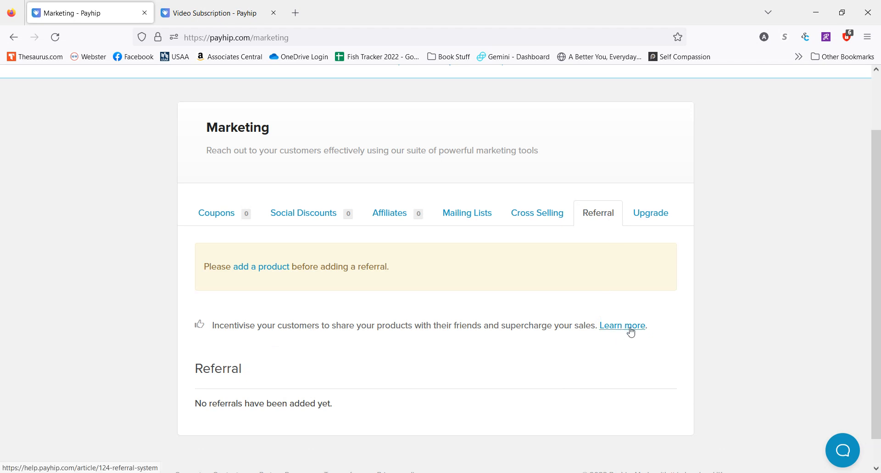
left_click(648, 221)
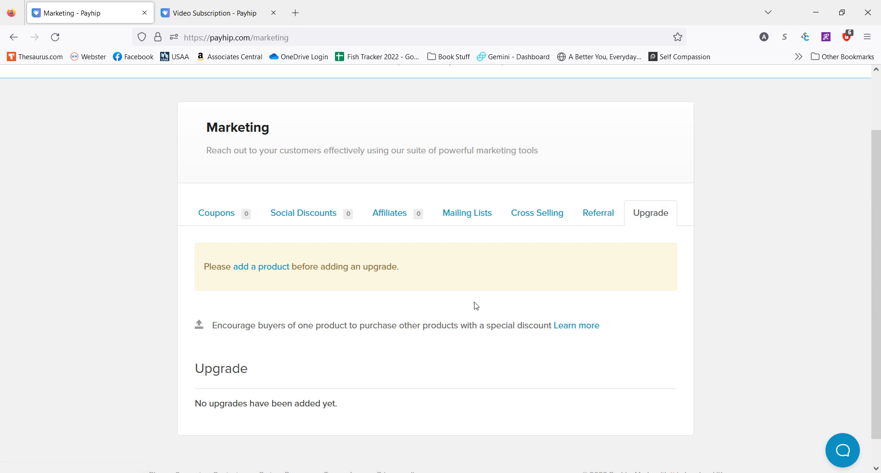
scroll(476, 306, "down", 2)
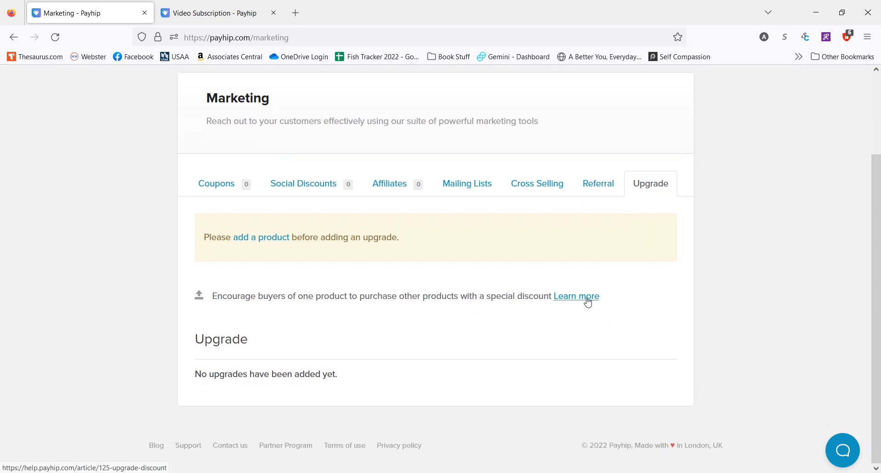
Step: Open the Upgrade Discount help article in a new tab, read how upgrade discounts work, and close that tab
right_click(588, 297)
left_click(628, 68)
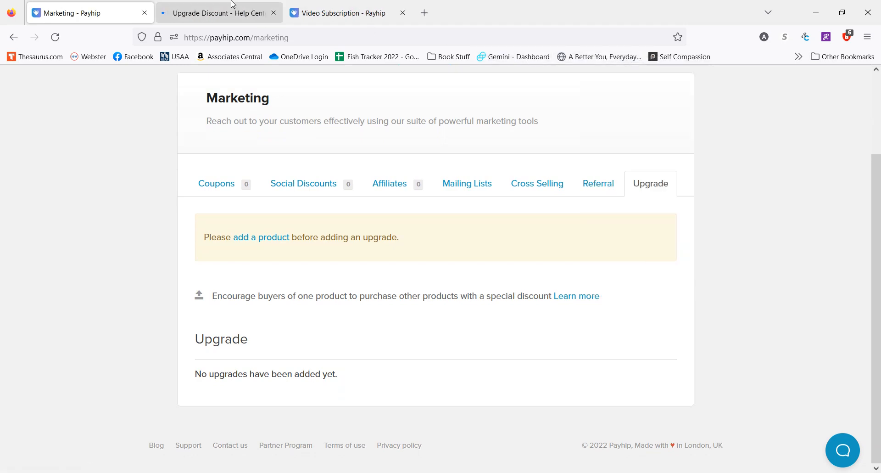
left_click(233, 5)
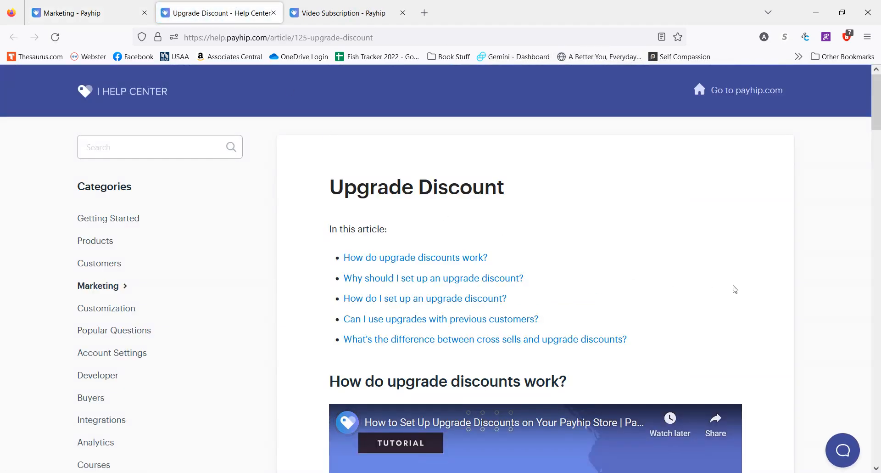
scroll(734, 290, "down", 2)
scroll(762, 289, "down", 3)
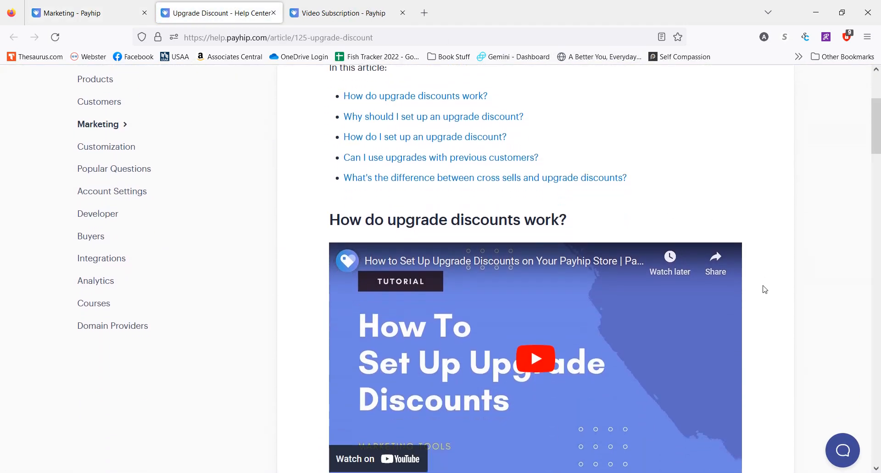
scroll(765, 289, "down", 12)
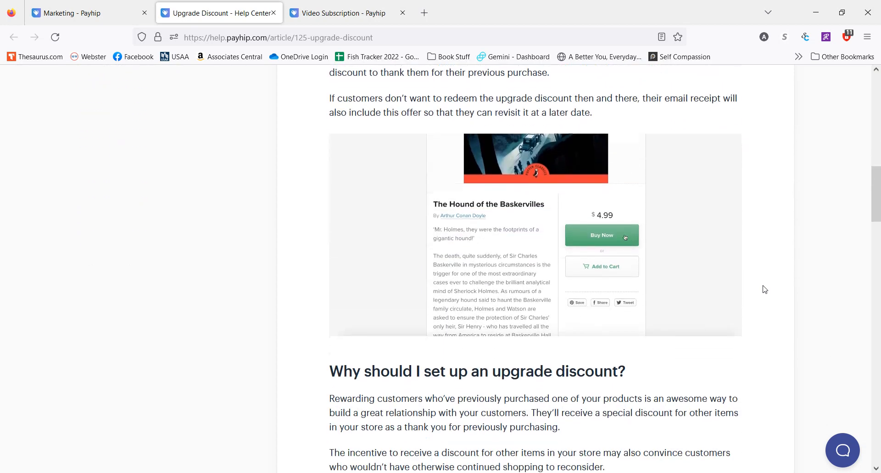
scroll(765, 290, "down", 3)
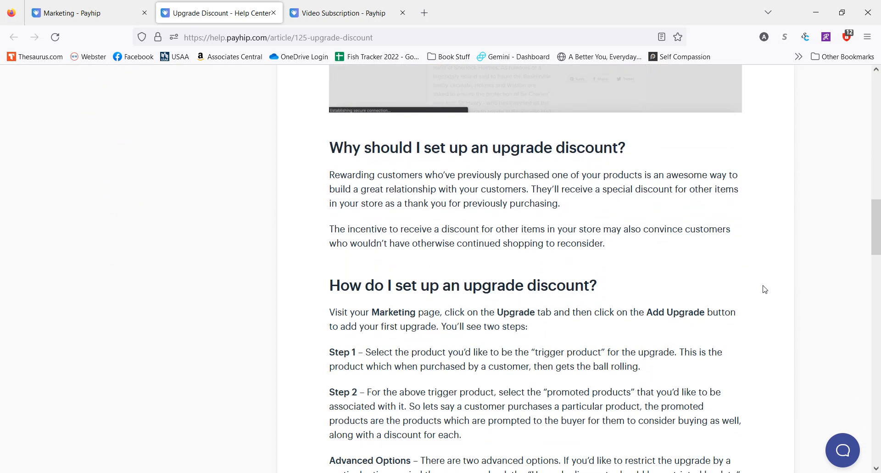
scroll(765, 289, "up", 4)
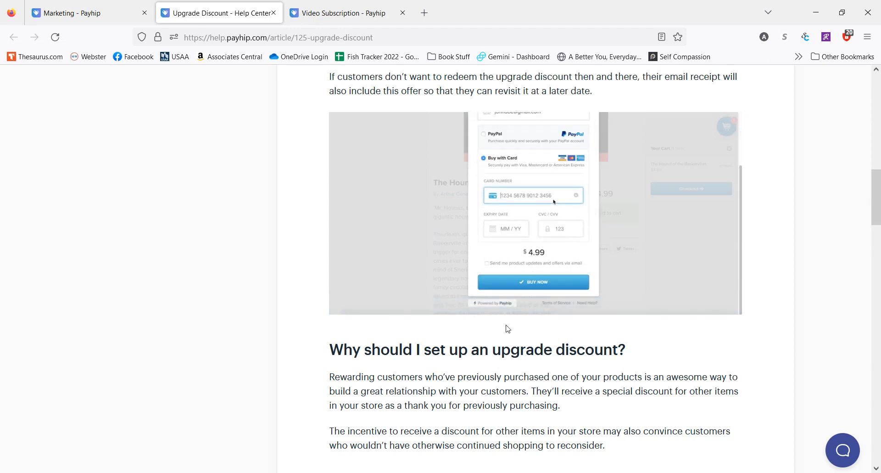
left_click(273, 13)
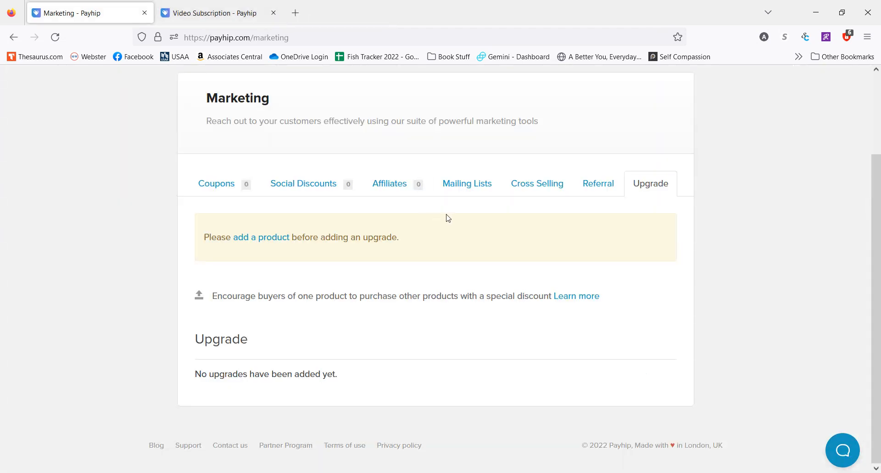
Step: Open the Customers page and view its orders list and Subscribers section
scroll(590, 191, "up", 3)
left_click(606, 93)
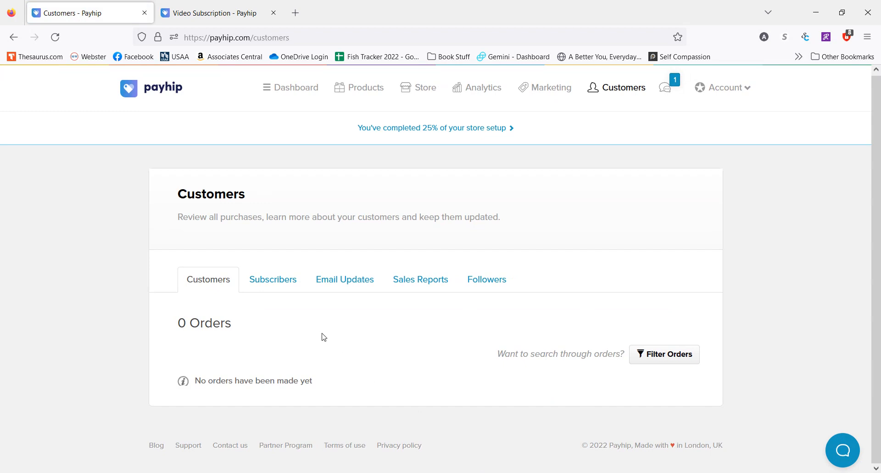
left_click(288, 295)
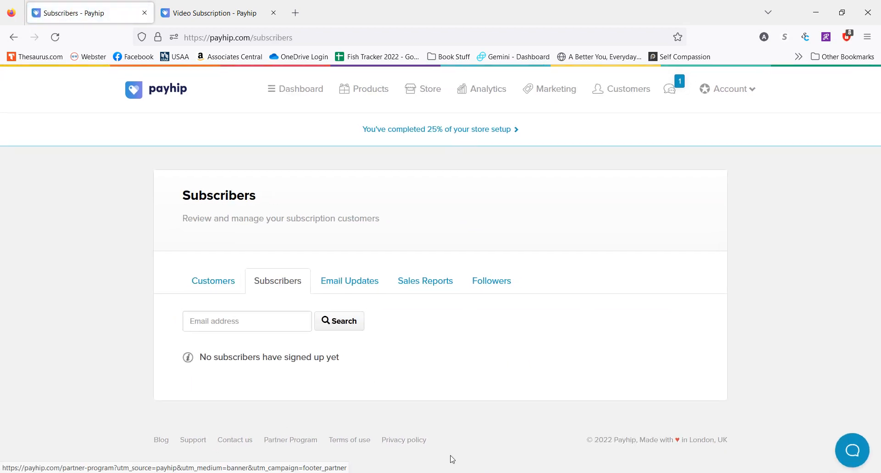
Step: Open a new email update from the Email Updates section, examine its recipient, subject and message fields, and close it unsent
left_click(333, 287)
scroll(415, 335, "down", 3)
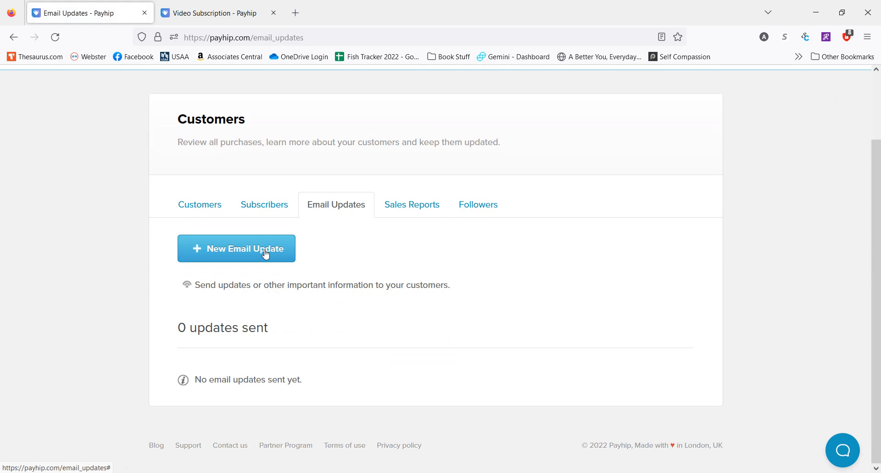
left_click(266, 253)
scroll(478, 410, "down", 2)
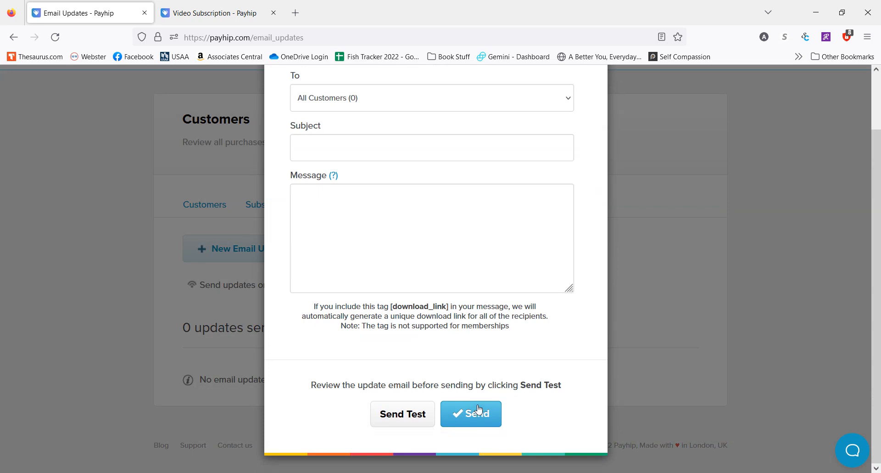
scroll(443, 348, "up", 2)
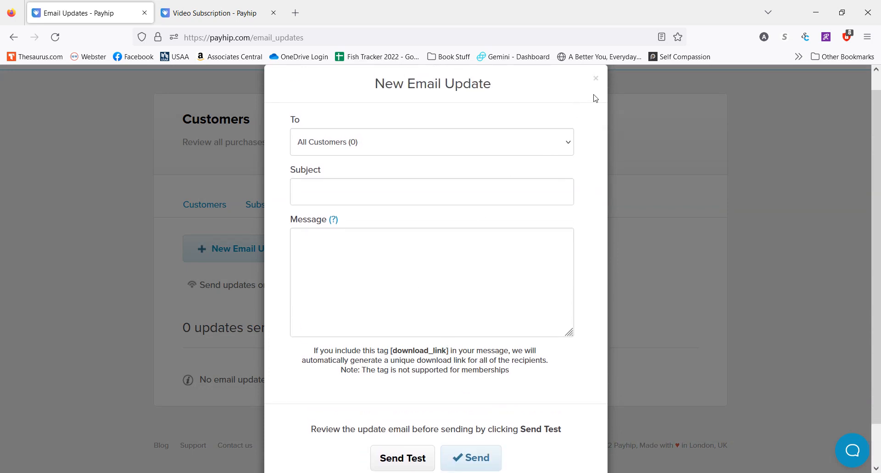
left_click(596, 79)
Step: View the Sales Reports and Followers sections of the customer area
left_click(412, 209)
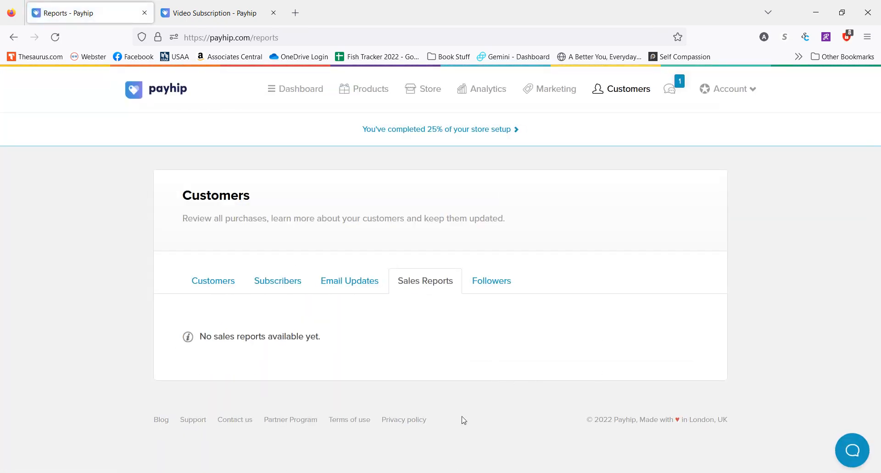
left_click(486, 285)
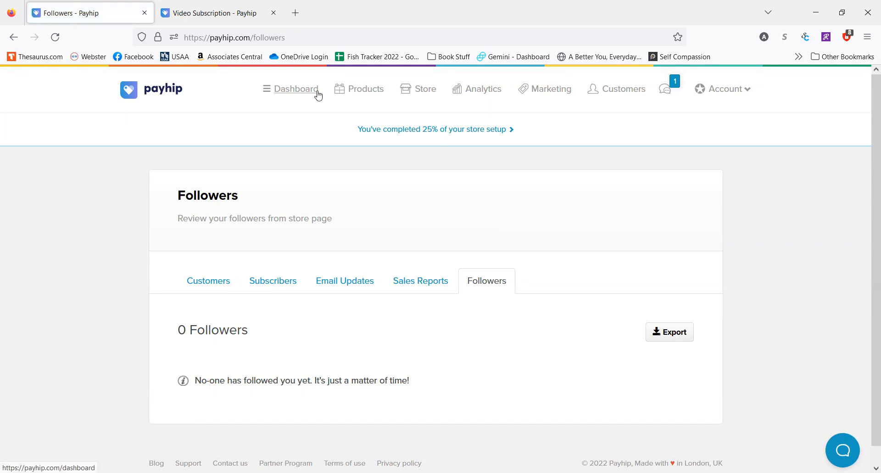
Step: View the Products page with its option to add a product, and open the Store page
left_click(335, 90)
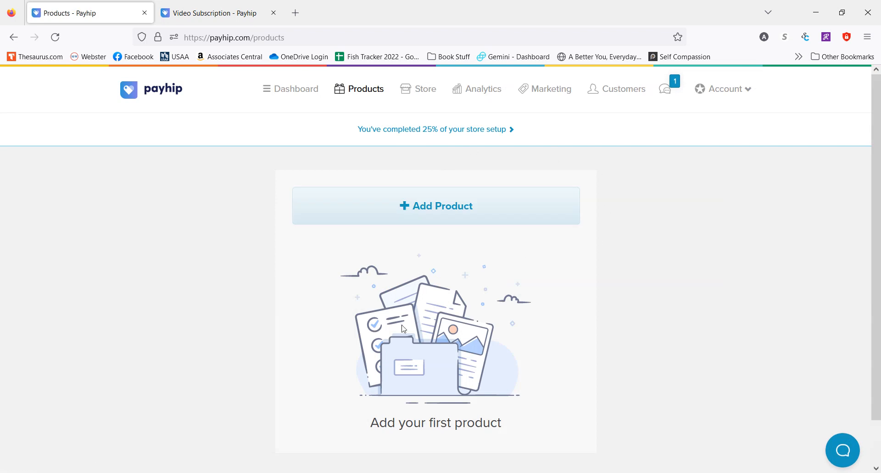
scroll(441, 324, "down", 1)
scroll(436, 325, "up", 2)
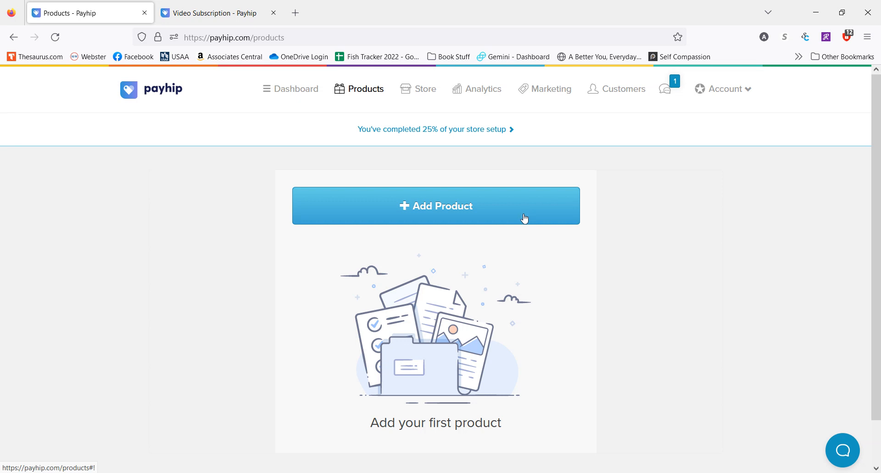
left_click(413, 94)
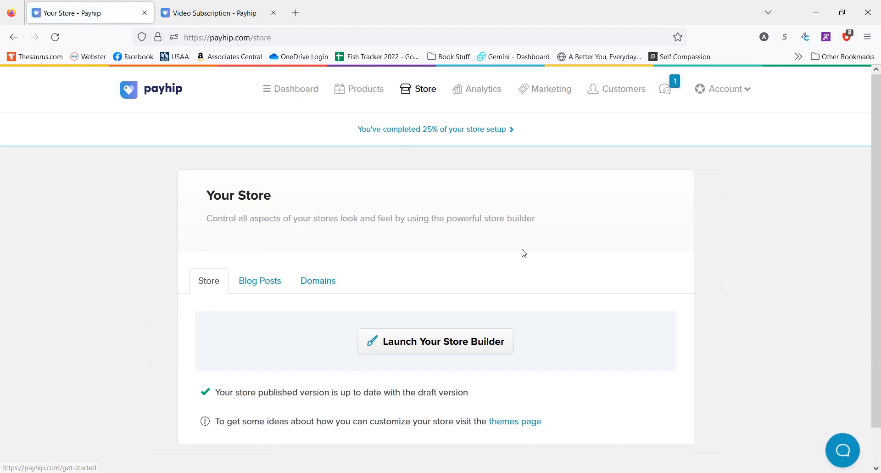
Step: View the store's Blog Posts section and open its Domains section
scroll(524, 253, "down", 1)
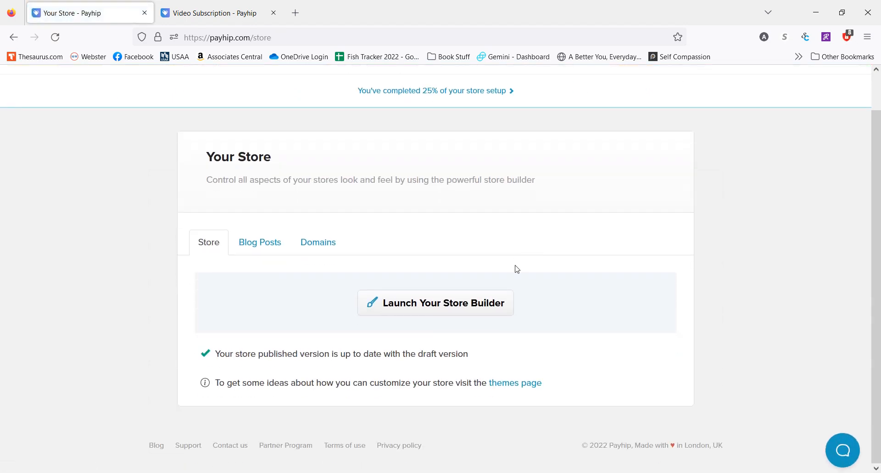
left_click(286, 251)
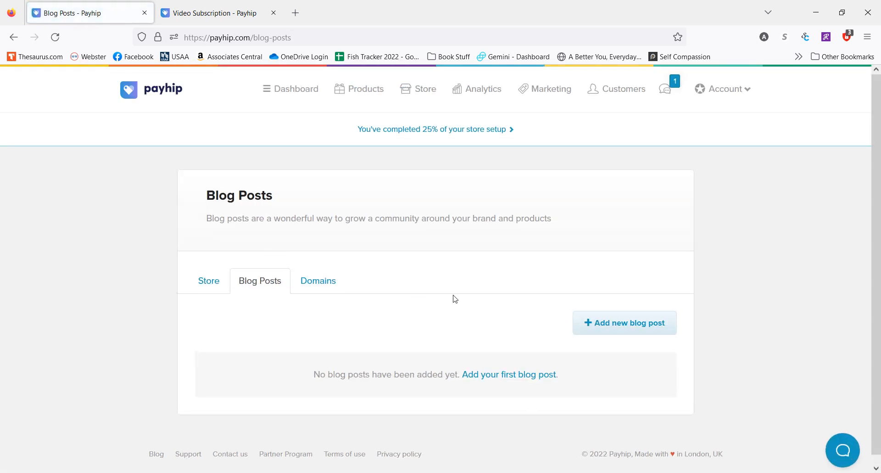
left_click(316, 281)
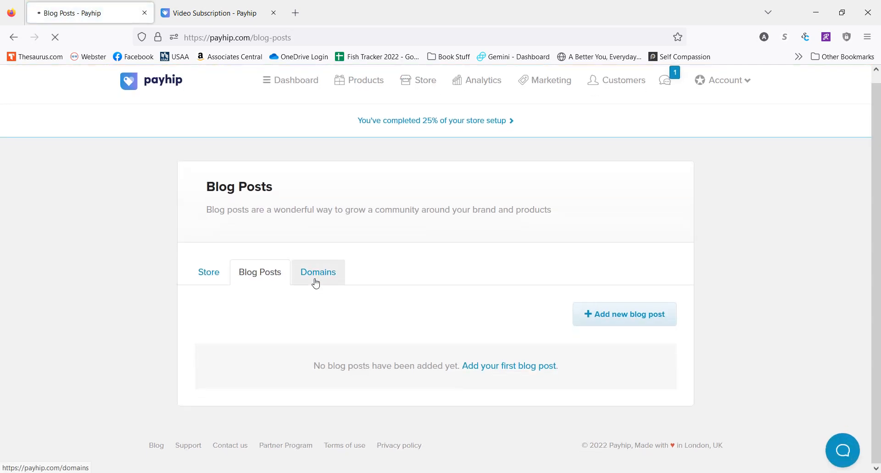
Step: Open the form for connecting an existing domain, examine its two setup steps, and close it without connecting a domain
scroll(444, 256, "down", 1)
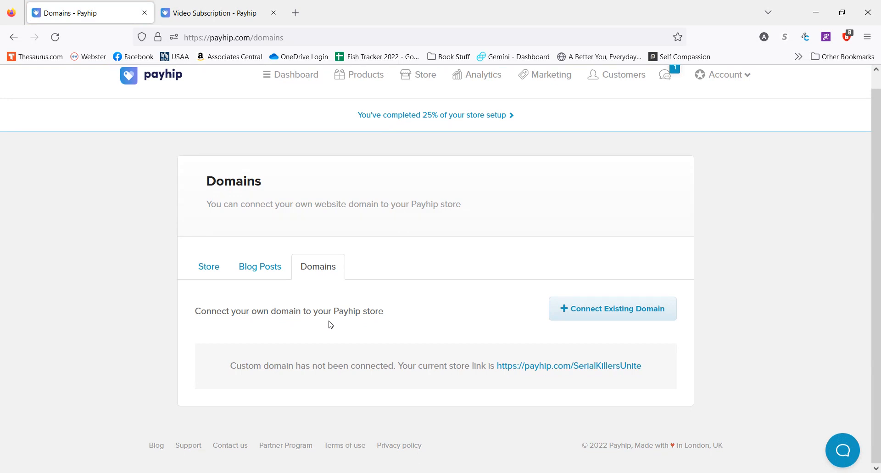
left_click(598, 317)
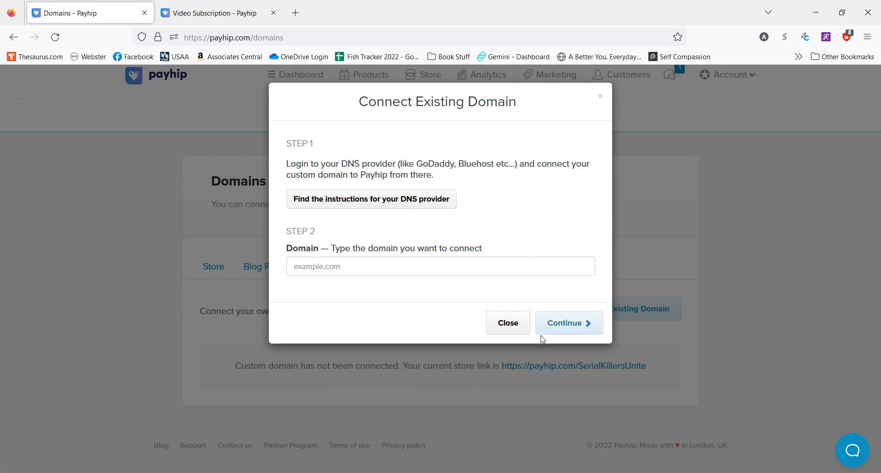
left_click(517, 324)
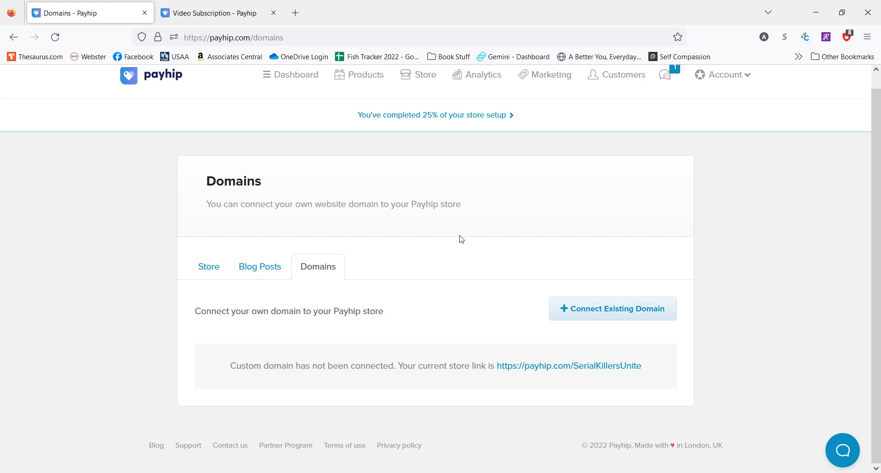
scroll(457, 241, "up", 1)
Step: Open the Analytics page and view the available product and date range filter options without changing them
left_click(468, 91)
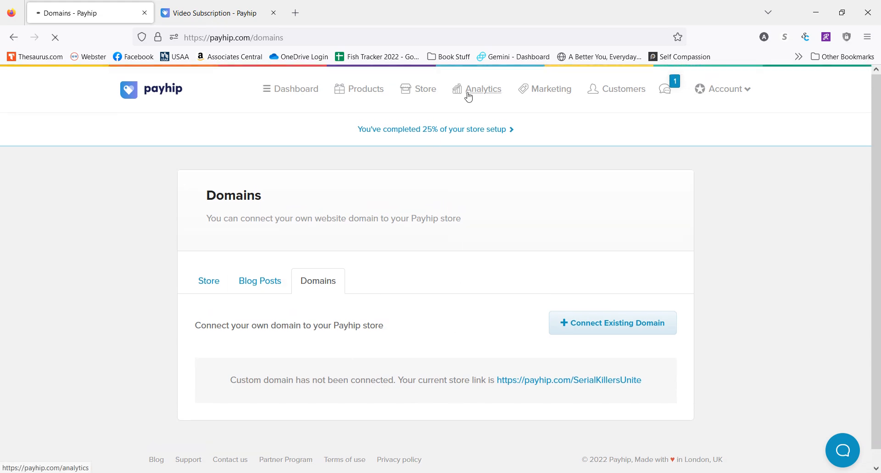
scroll(706, 273, "down", 1)
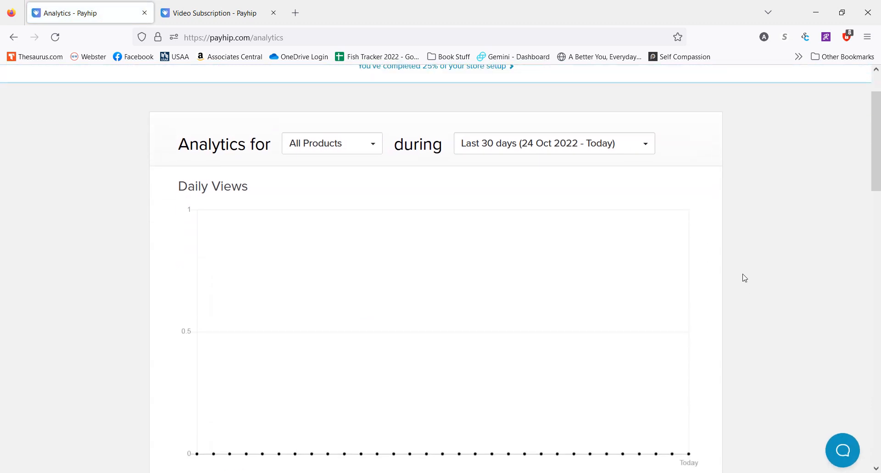
left_click(357, 173)
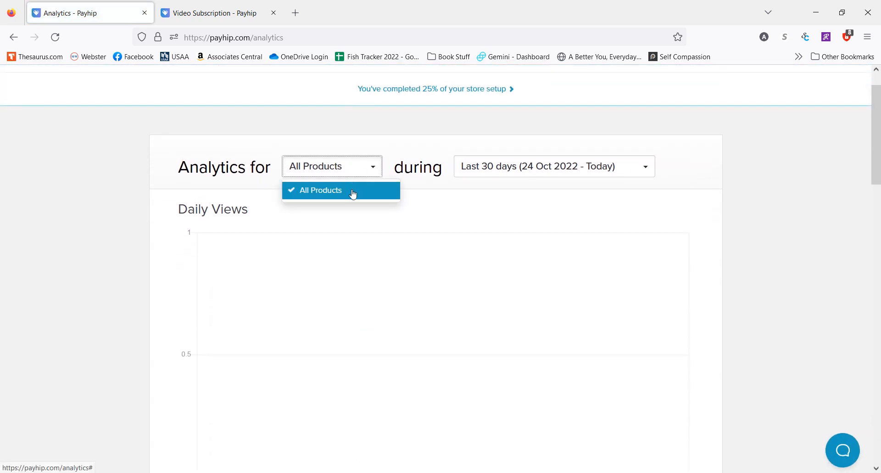
left_click(518, 174)
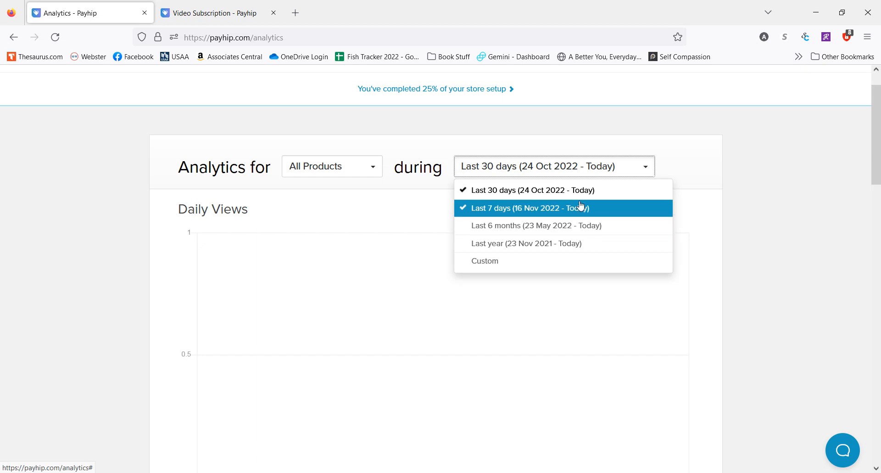
left_click(710, 159)
Step: Examine the analytics report's daily views and sales charts, totals, visitor sources, conversion rate, visits map and notes
scroll(740, 189, "down", 8)
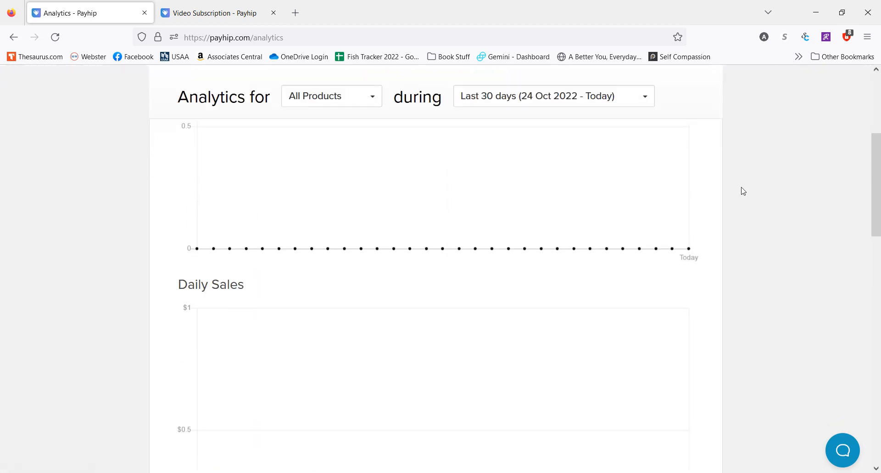
scroll(743, 205, "down", 7)
scroll(744, 205, "up", 7)
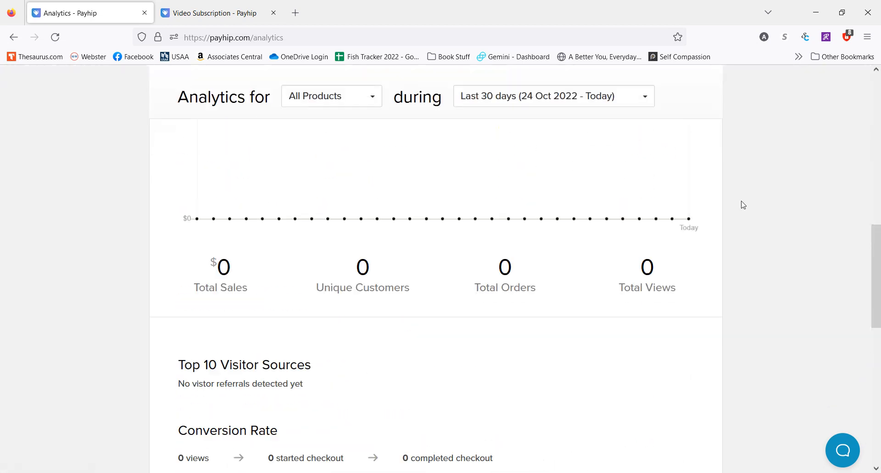
scroll(743, 205, "up", 6)
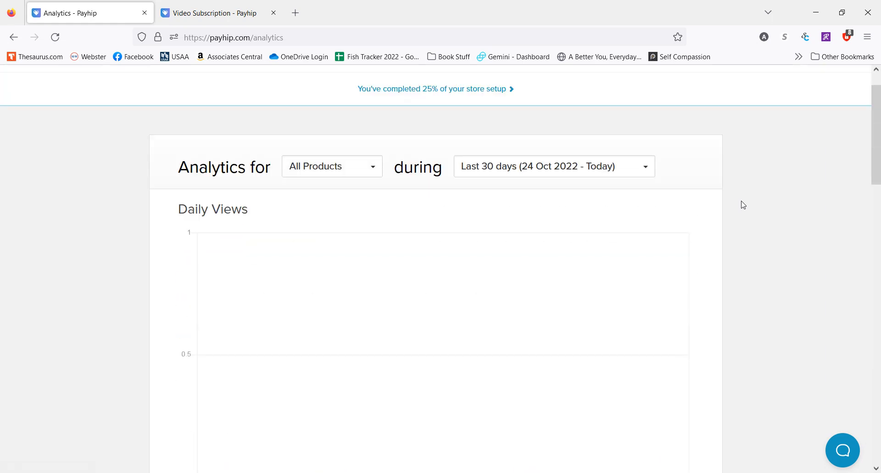
scroll(747, 206, "down", 4)
scroll(747, 207, "down", 10)
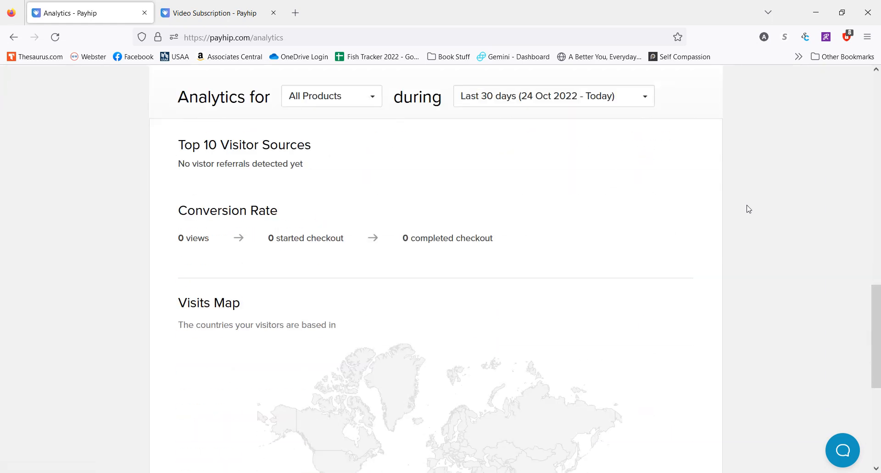
scroll(574, 242, "down", 4)
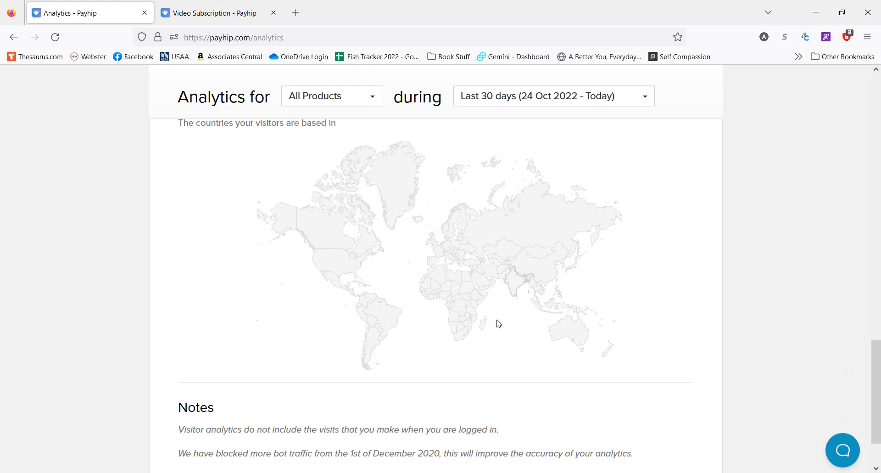
scroll(542, 250, "down", 2)
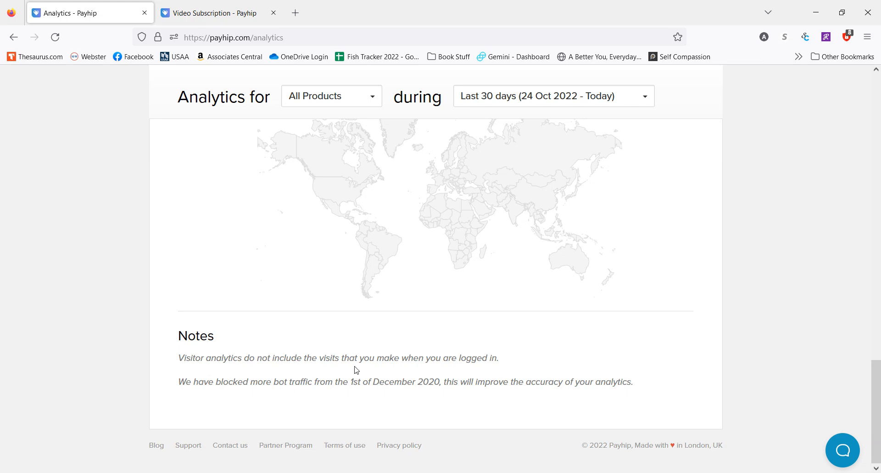
scroll(357, 370, "up", 15)
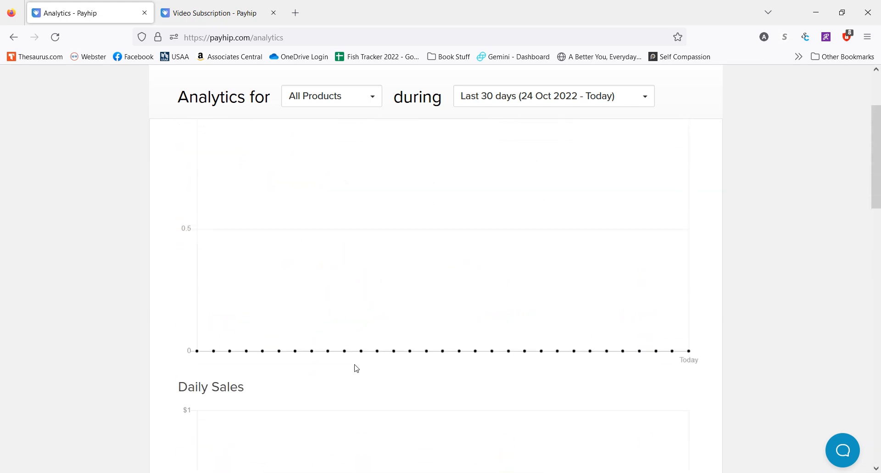
scroll(356, 368, "up", 3)
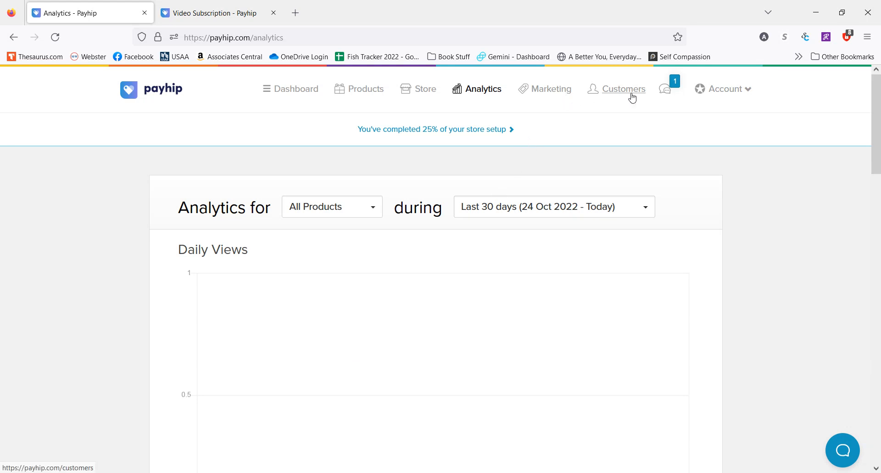
Step: Return to the Dashboard and review the store setup progress and the store essentials tasks
left_click(319, 94)
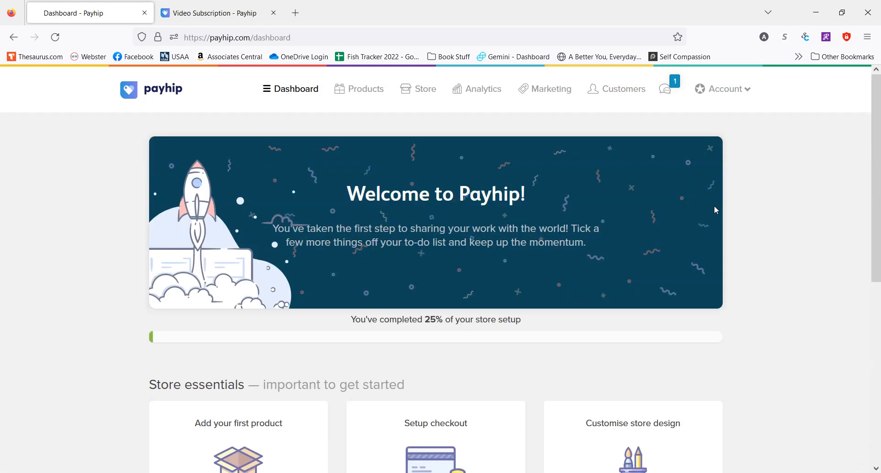
scroll(736, 235, "down", 3)
scroll(738, 235, "up", 2)
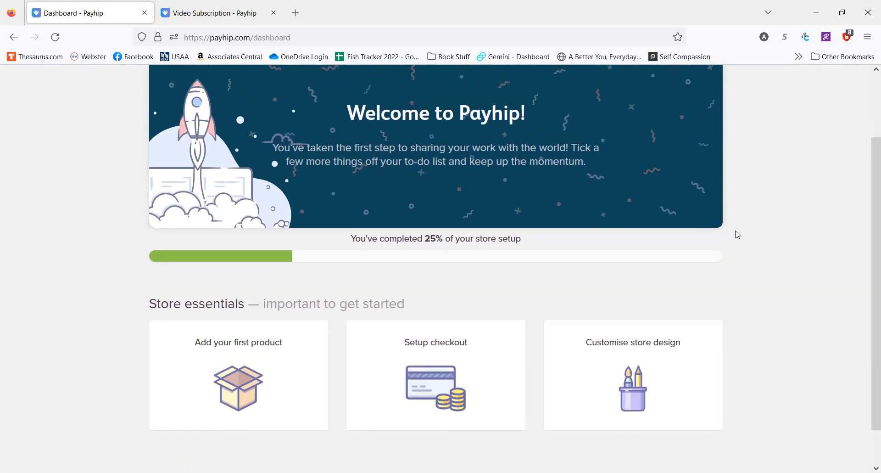
scroll(737, 239, "up", 1)
scroll(737, 239, "down", 2)
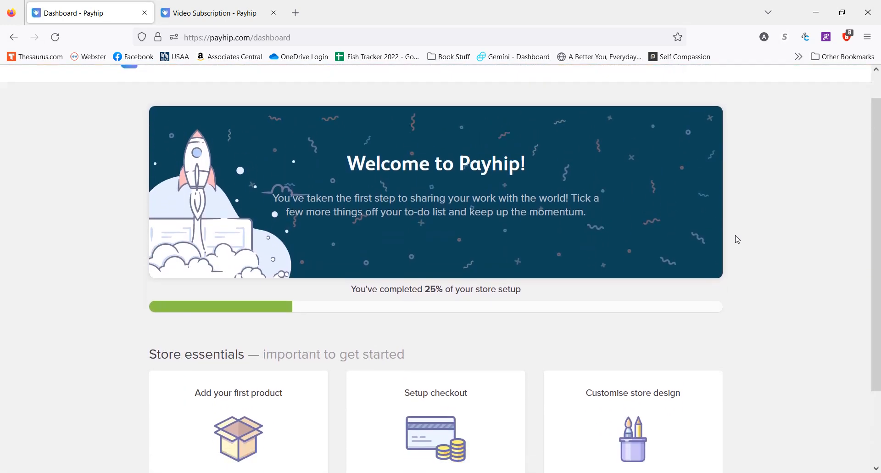